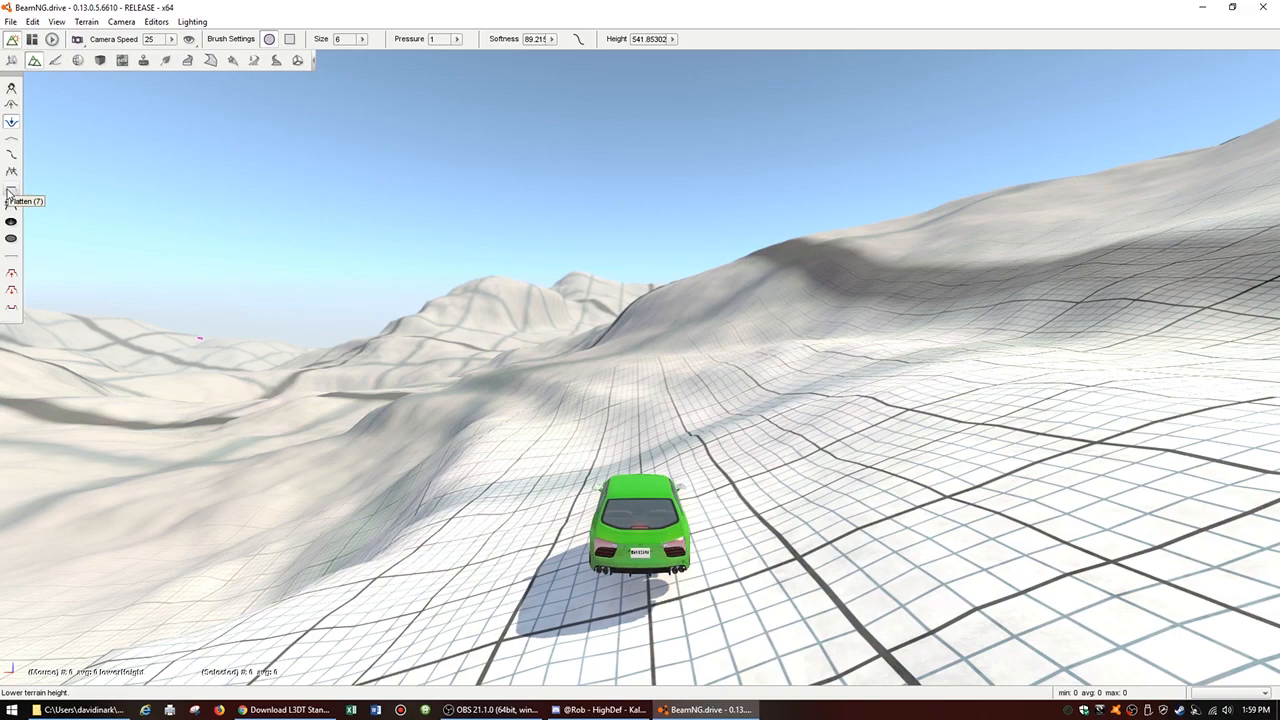
Step: Activate the Set Height terrain brush and set the brush size to 10
left_click(10, 207)
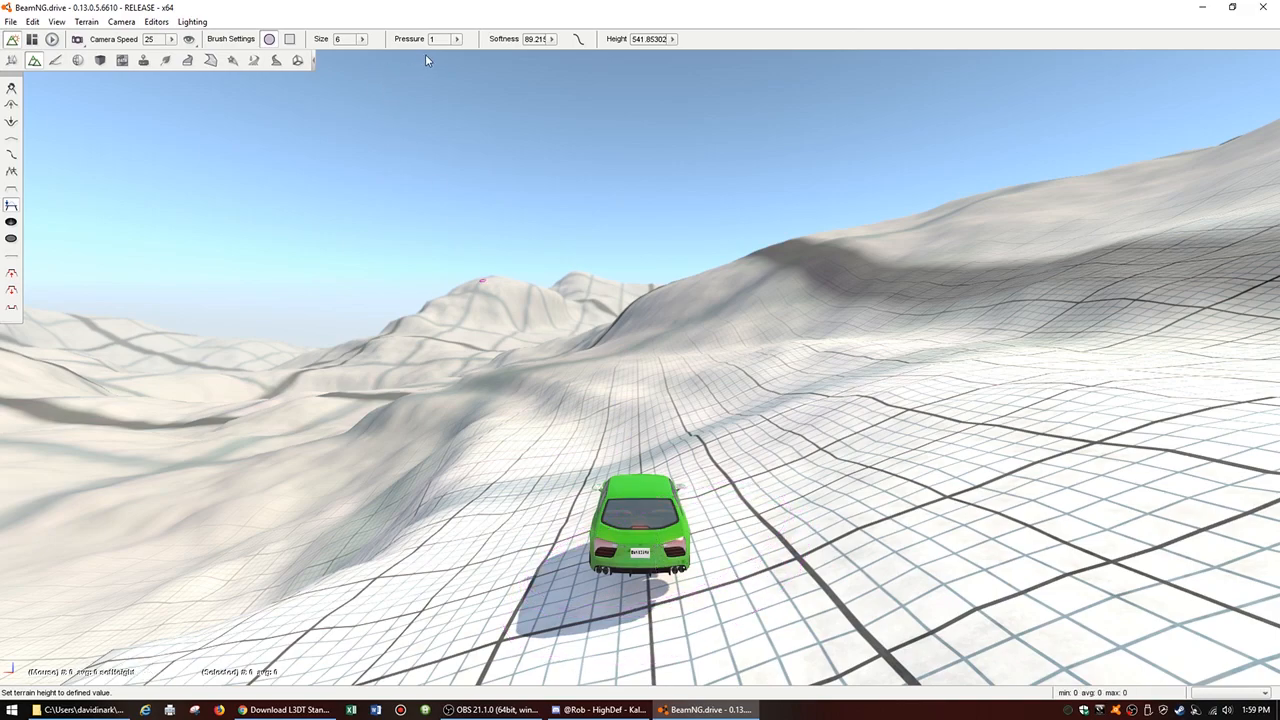
left_click(363, 40)
left_click(317, 52)
left_click_drag(317, 51, 329, 54)
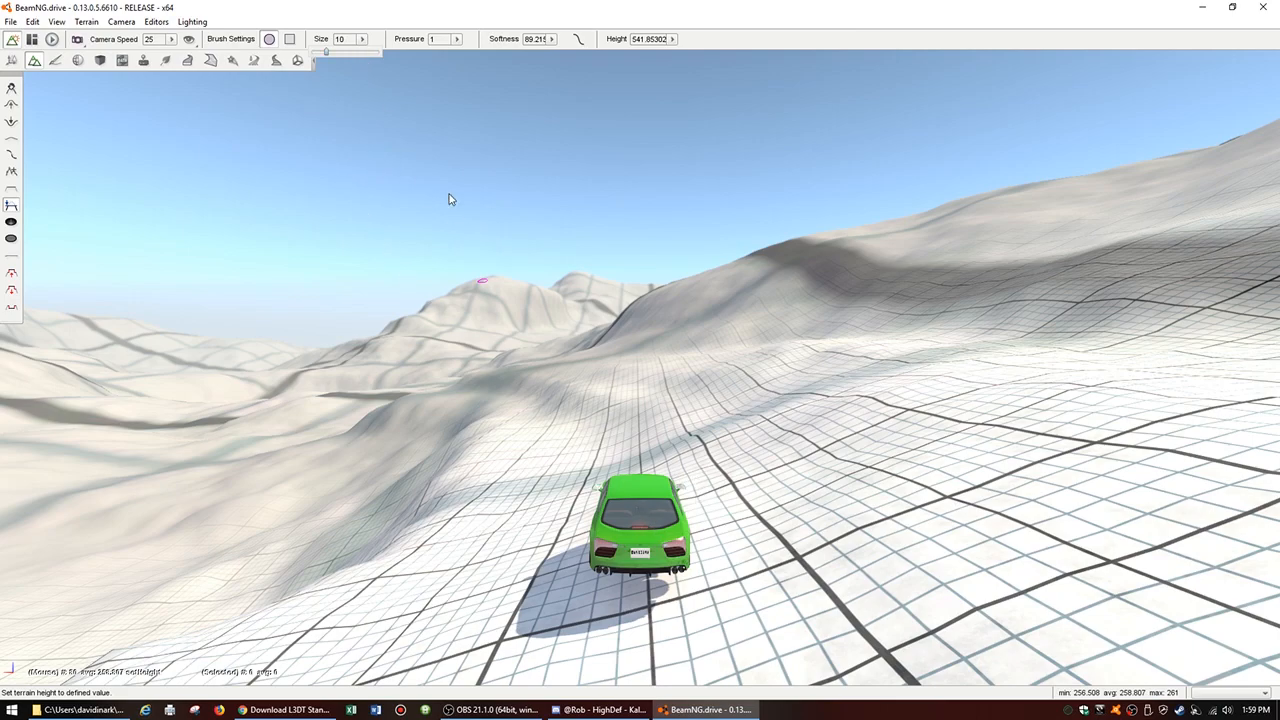
left_click(440, 142)
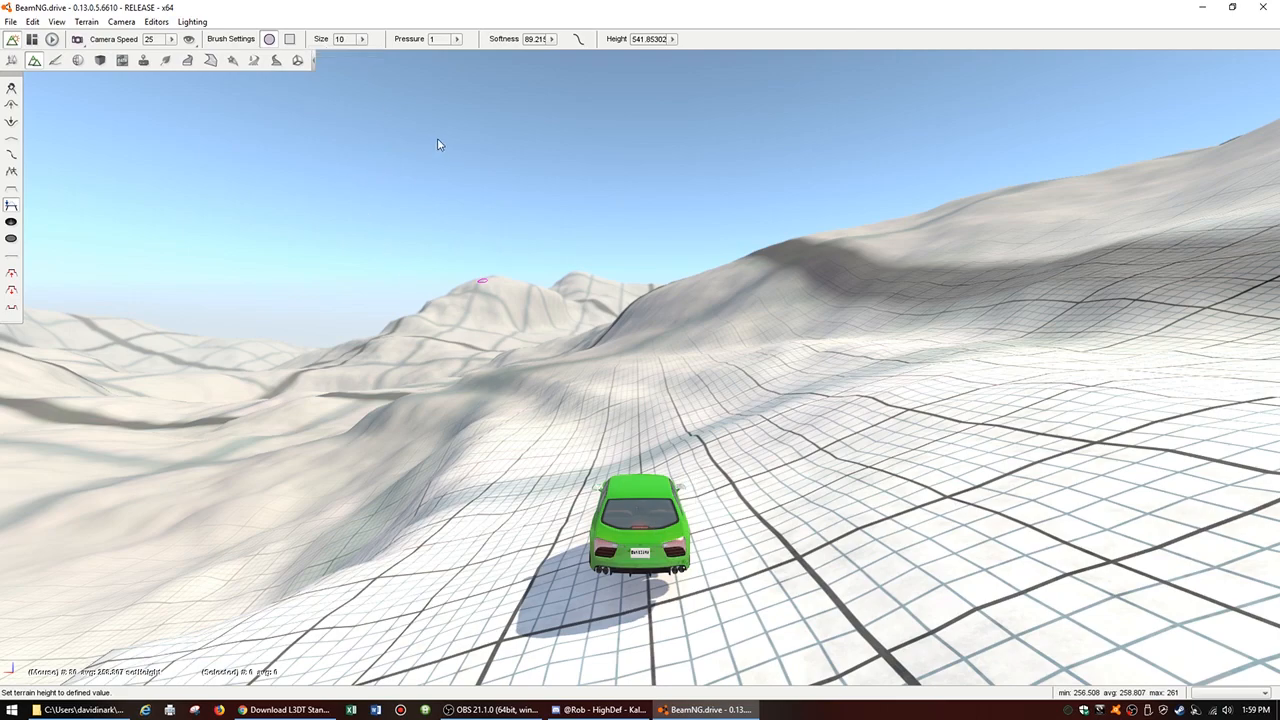
Step: Level the terrain around the green car to the height picked beneath it, and undo the trial stroke extending ahead of it
left_click(653, 510, "ctrl")
left_click(652, 508)
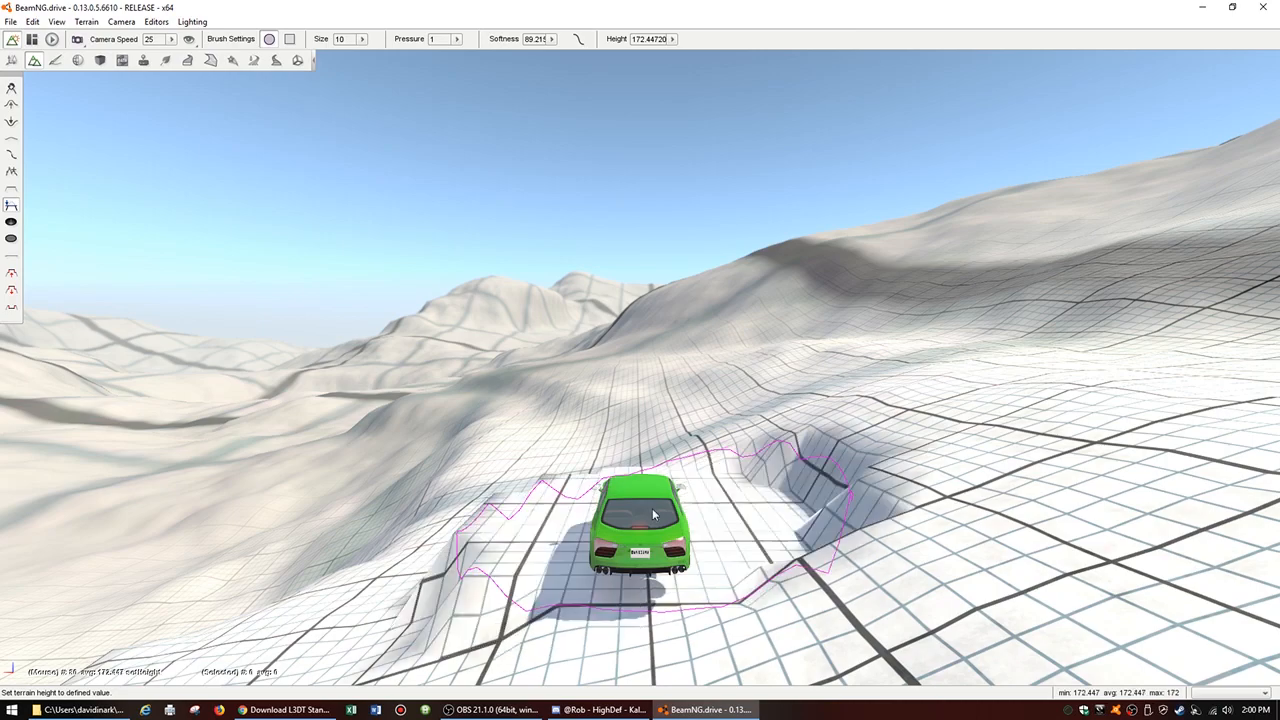
mouse_move(653, 510)
left_mouse_down()
mouse_move(636, 395)
mouse_move(590, 385)
left_mouse_up()
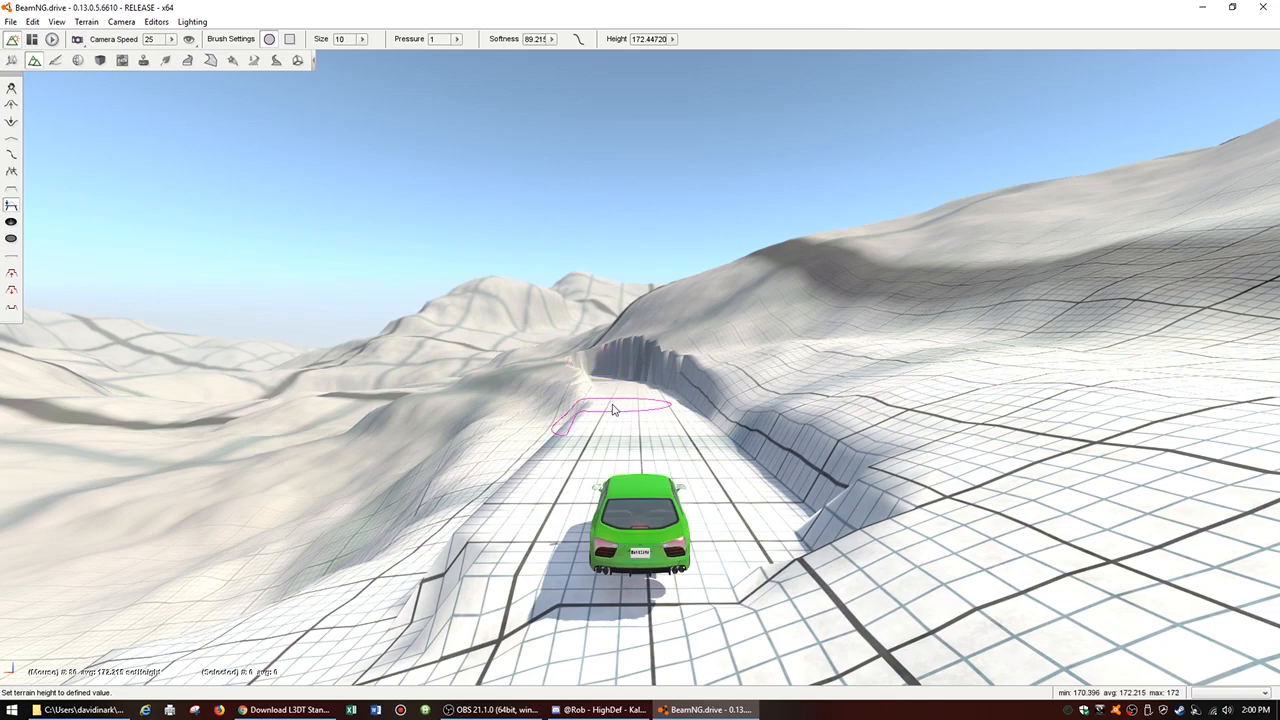
key("ctrl+z")
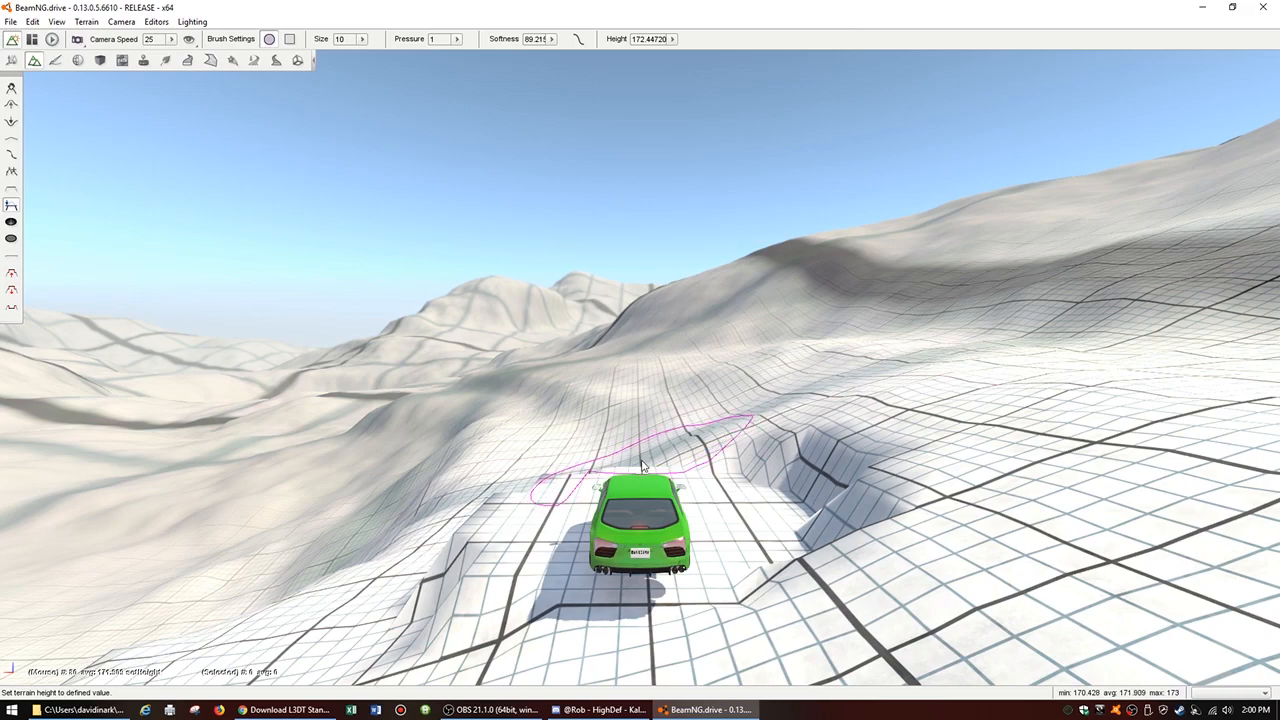
Step: From a top-down view, pick a height of about 172.143 just ahead of the car and level the next patch there
mouse_move(647, 468)
right_mouse_down()
mouse_move(457, 468)
mouse_move(510, 560)
mouse_move(560, 580)
mouse_move(562, 462)
mouse_move(578, 625)
mouse_move(695, 634)
right_mouse_up()
key("s")
key("s")
key("s")
right_click_drag(724, 489, 723, 477)
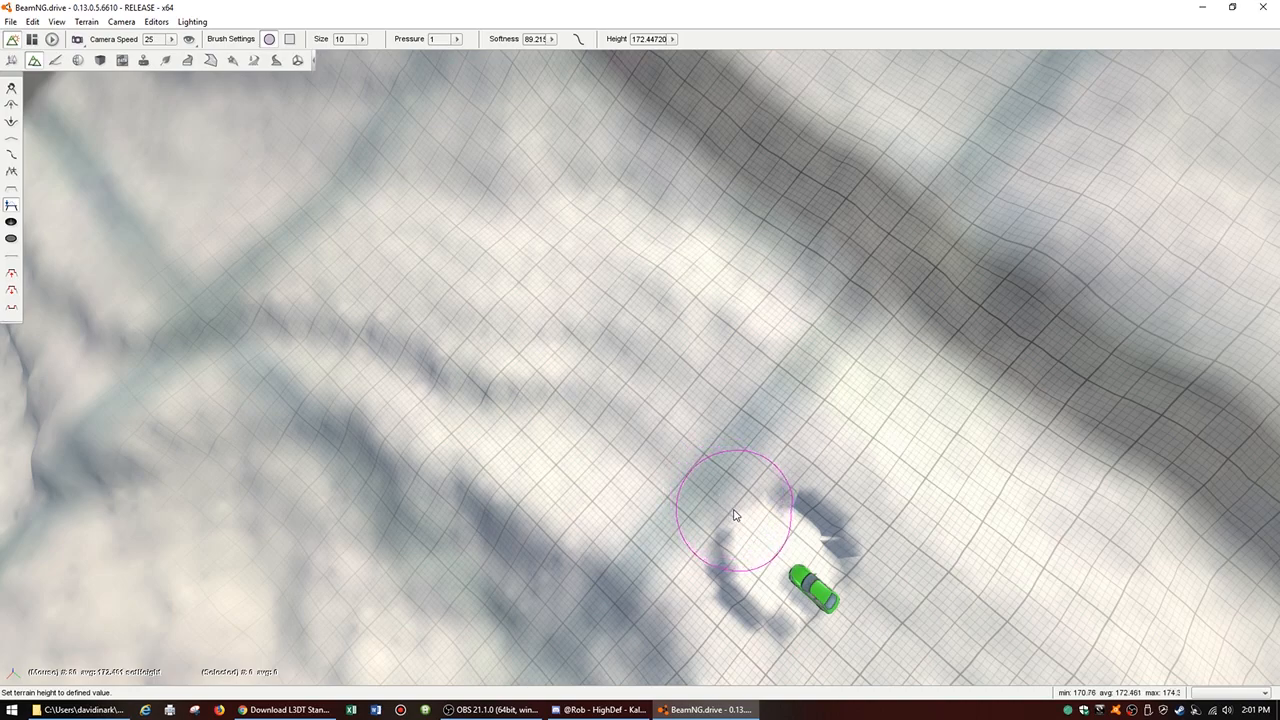
left_click(734, 515)
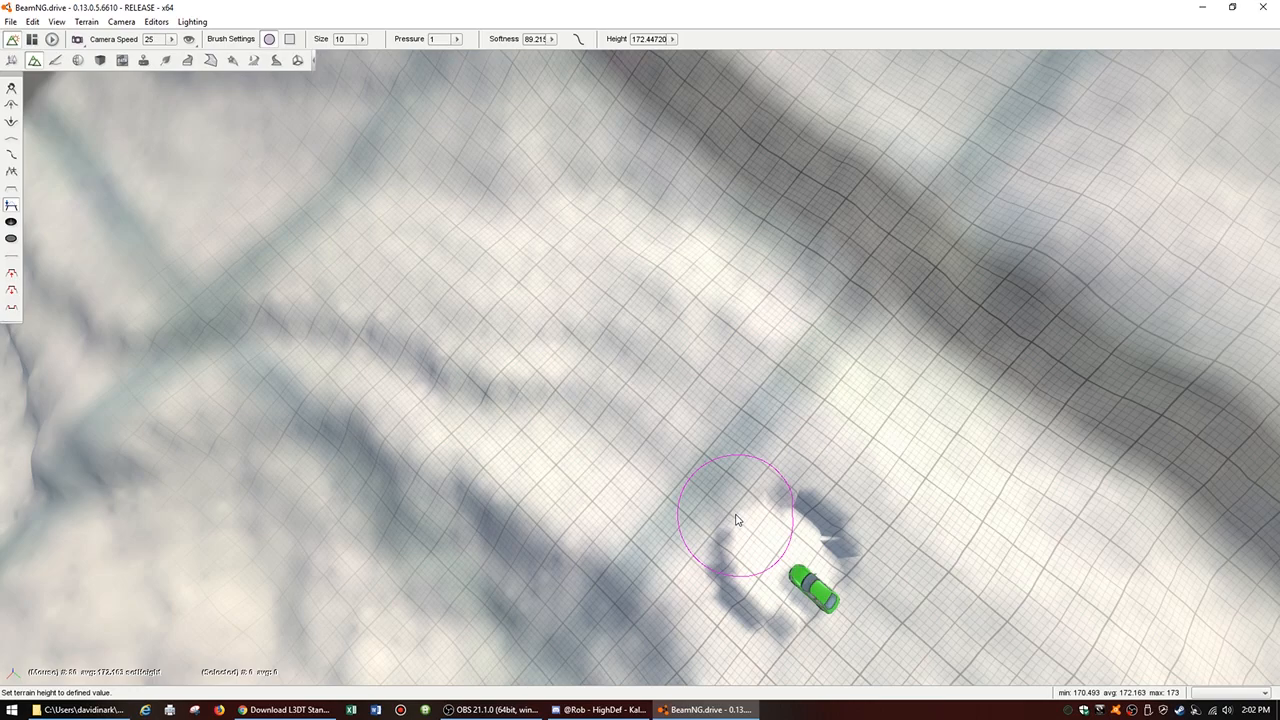
left_click(736, 520, "shift")
left_click(736, 520)
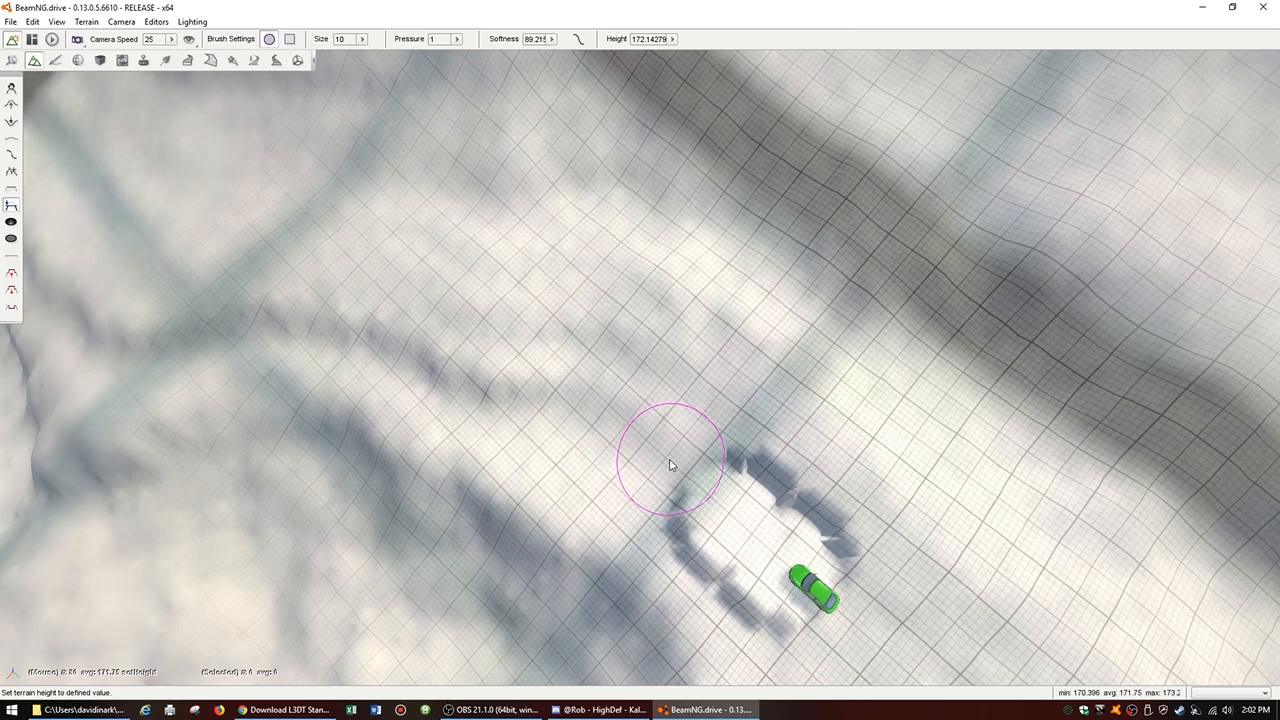
Step: Extend the levelled path away from the car at a height of about 171.288 and undo the overshooting far end
mouse_move(684, 484)
left_mouse_down()
mouse_move(692, 471)
mouse_move(628, 438)
mouse_move(614, 414)
mouse_move(607, 428)
mouse_move(549, 413)
left_mouse_up()
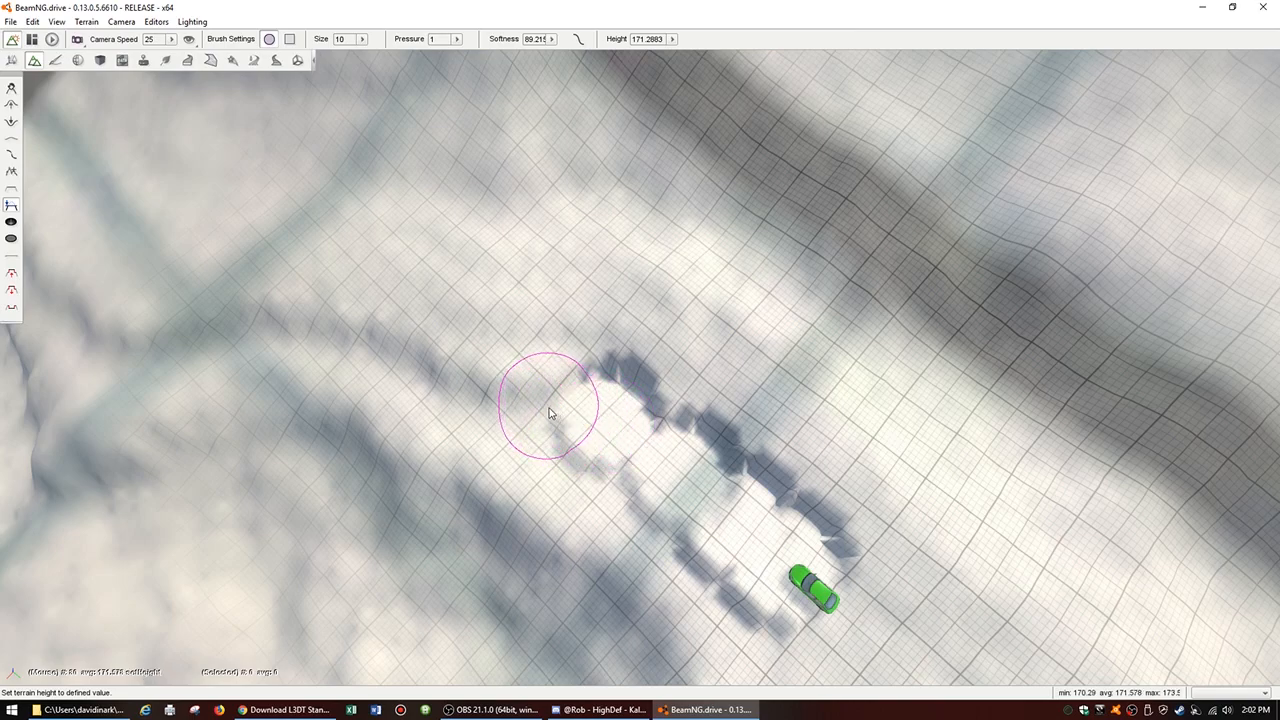
left_click_drag(548, 411, 645, 450)
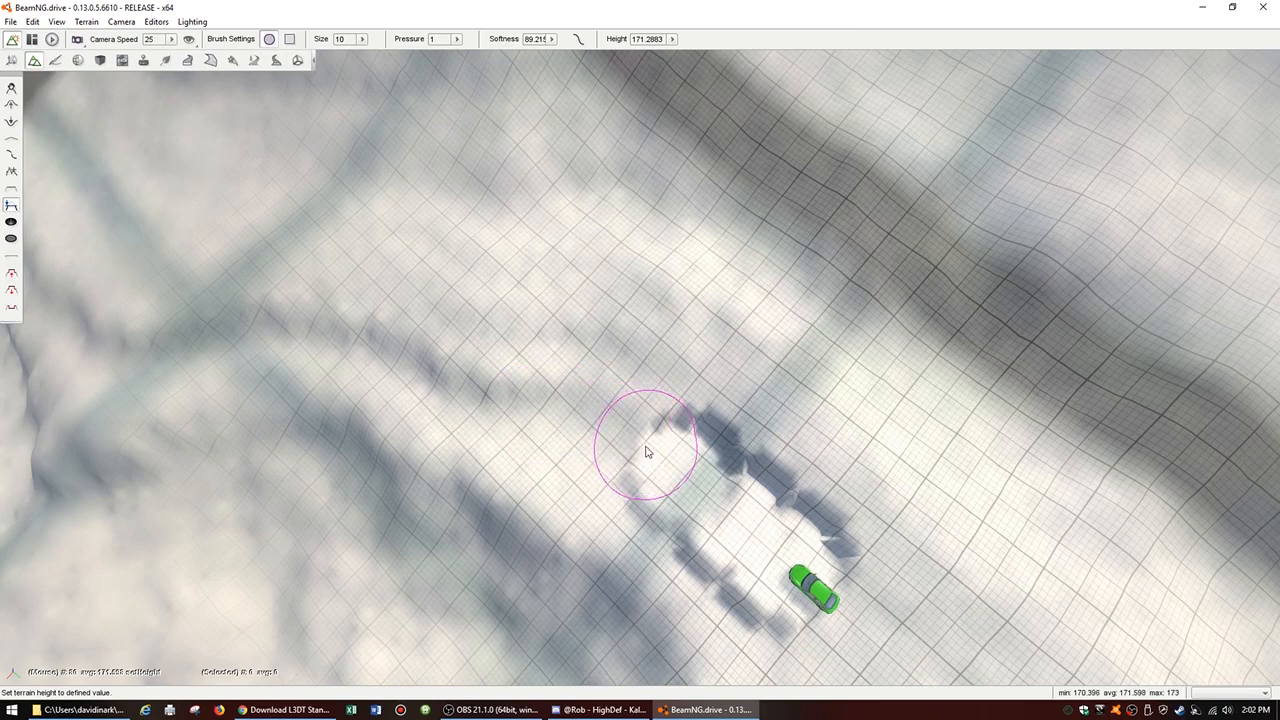
left_click_drag(646, 451, 641, 449)
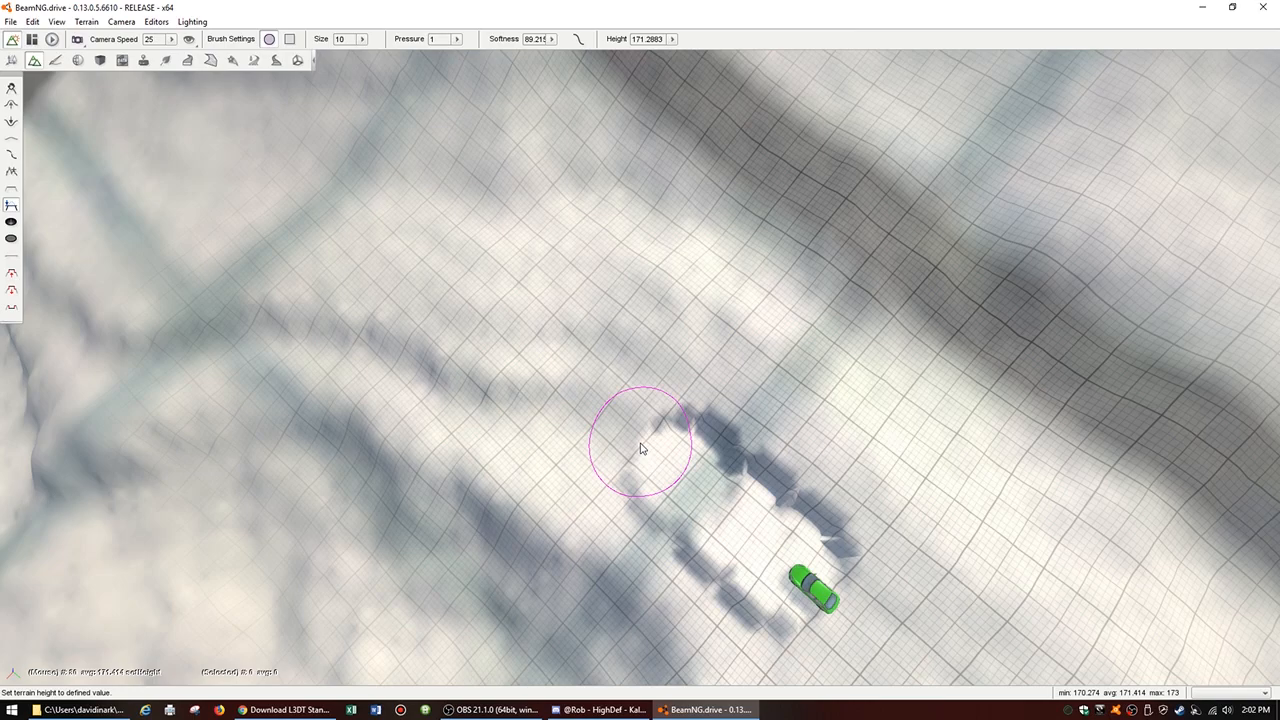
left_click_drag(641, 449, 630, 443)
Step: Pick a height of about 171.625 at the path's end and level the next stretch along the ridge
left_click(629, 442, "alt")
left_click(629, 442)
left_click_drag(629, 442, 590, 424)
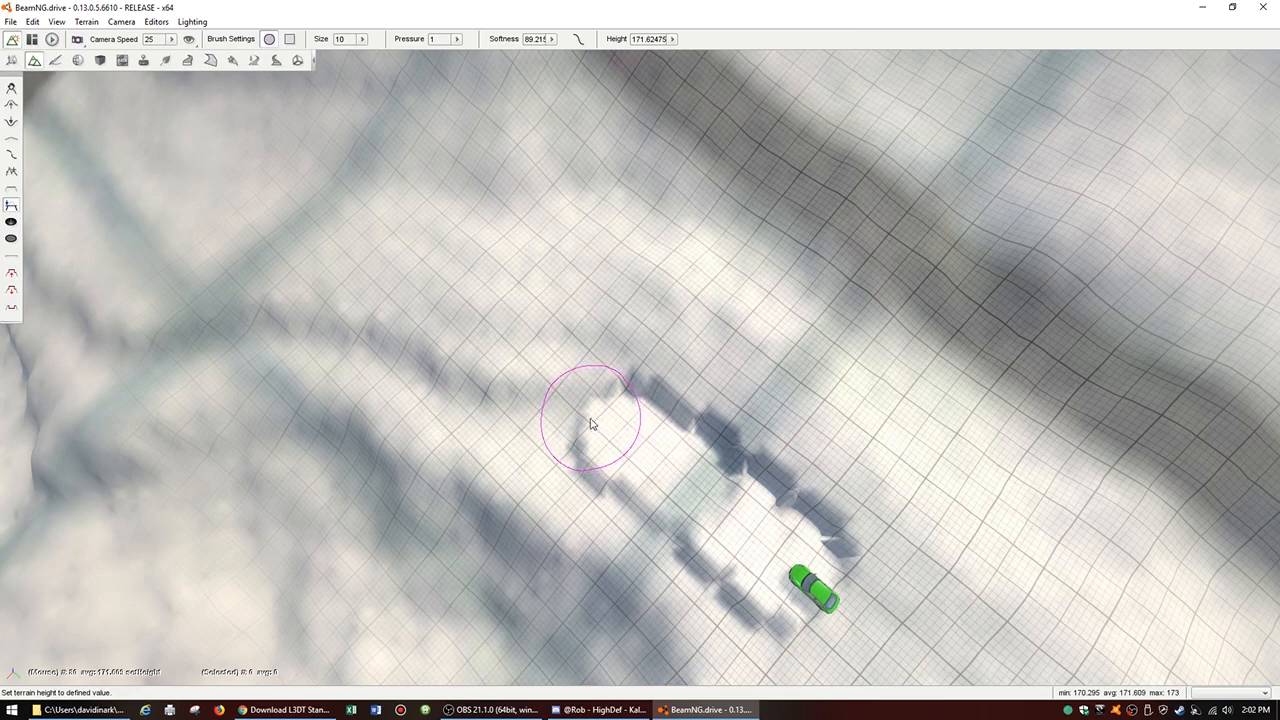
left_click_drag(590, 424, 562, 417)
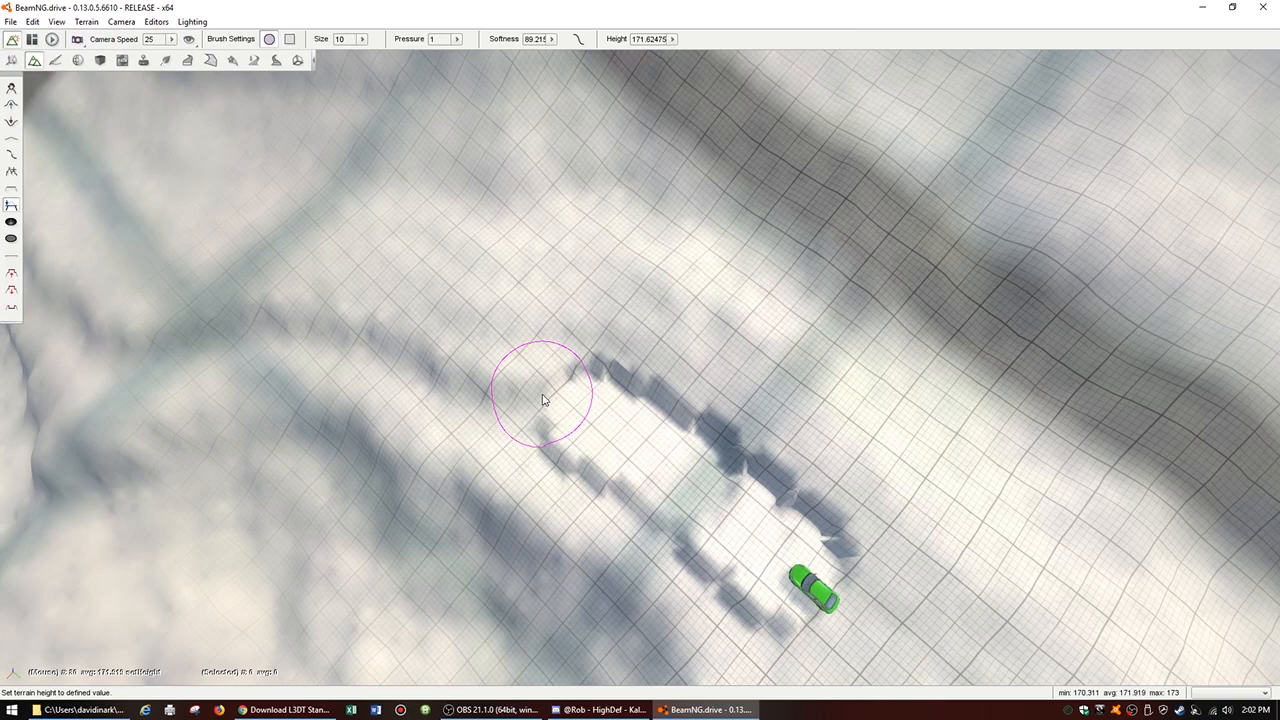
Step: Continue the path along the ridge with levelled patches at picked heights of about 172.276, 172.896 and 173.168
left_click(543, 400)
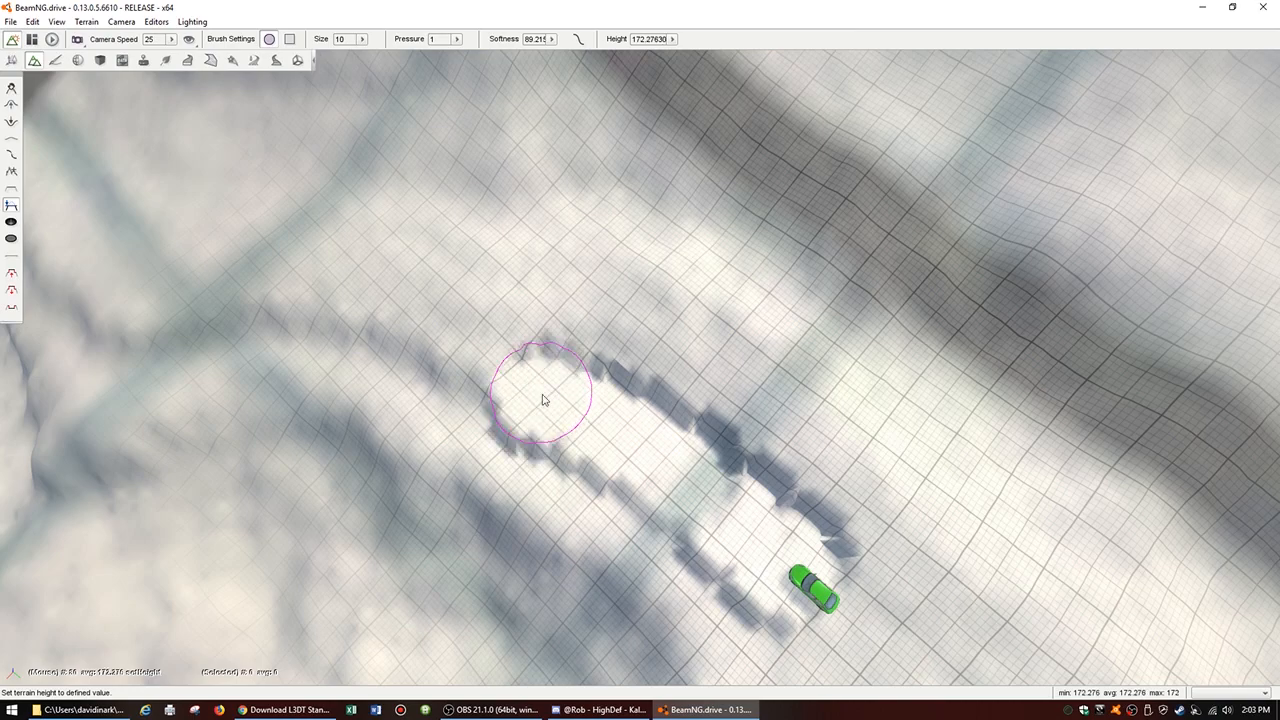
left_click(486, 378, "ctrl")
left_click(486, 382)
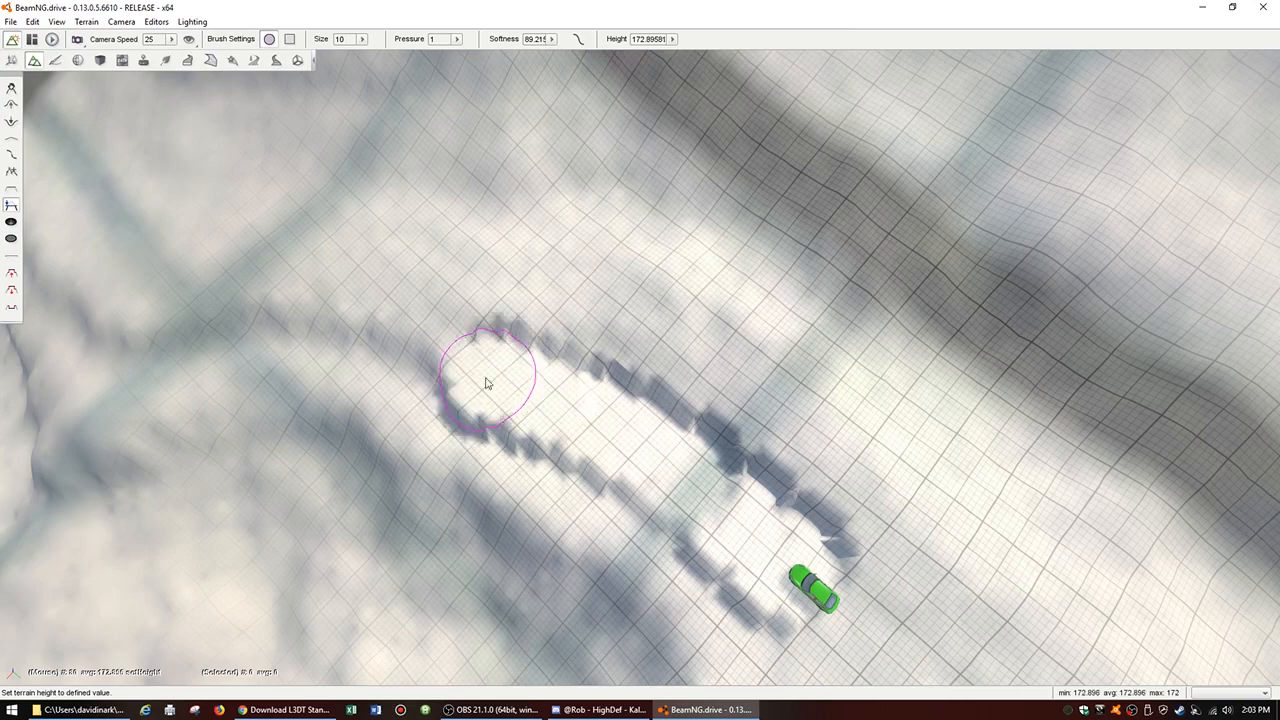
left_click(437, 368)
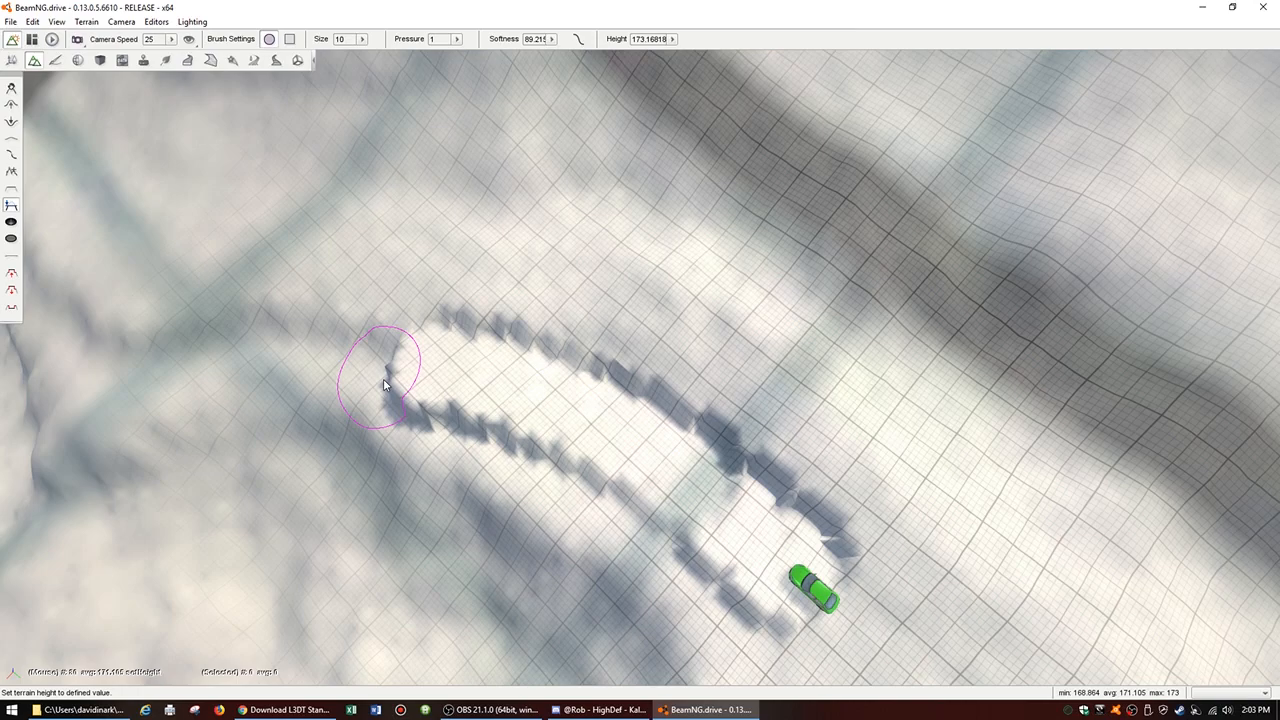
Step: Level a lower patch just beyond the far end of the path at a picked height of about 170.594
key("w")
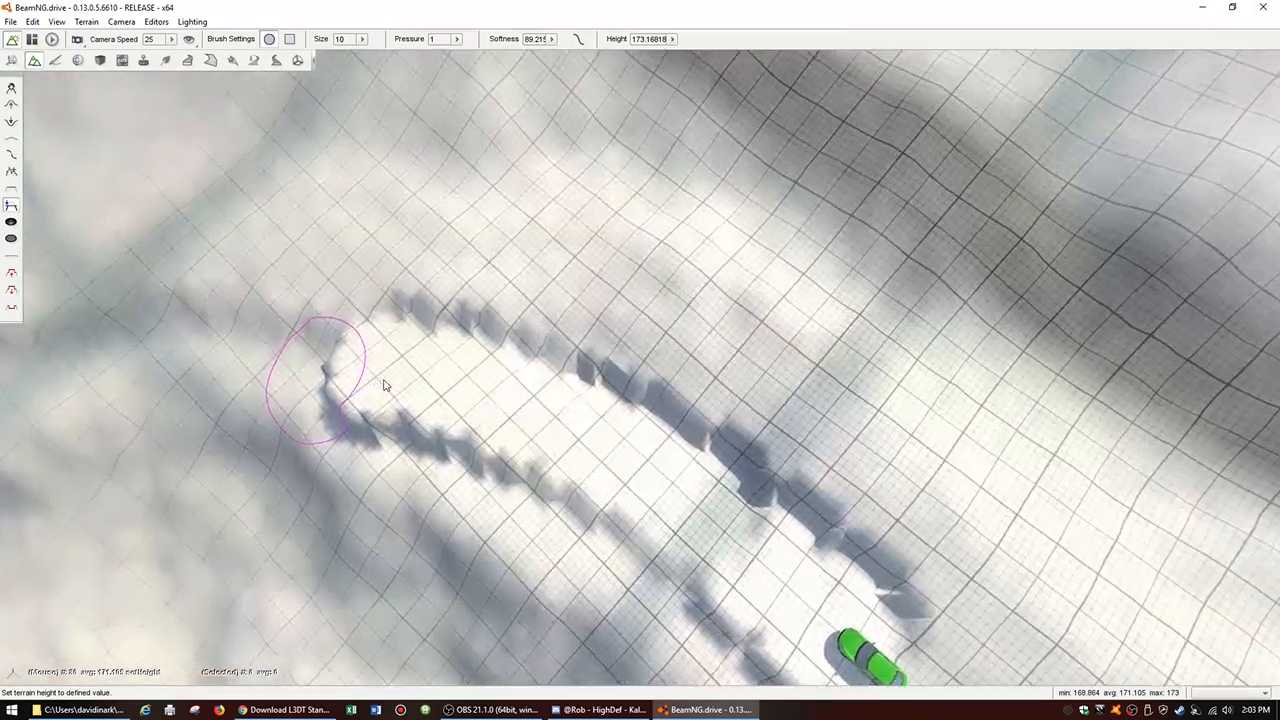
key("a")
key("w")
key("a")
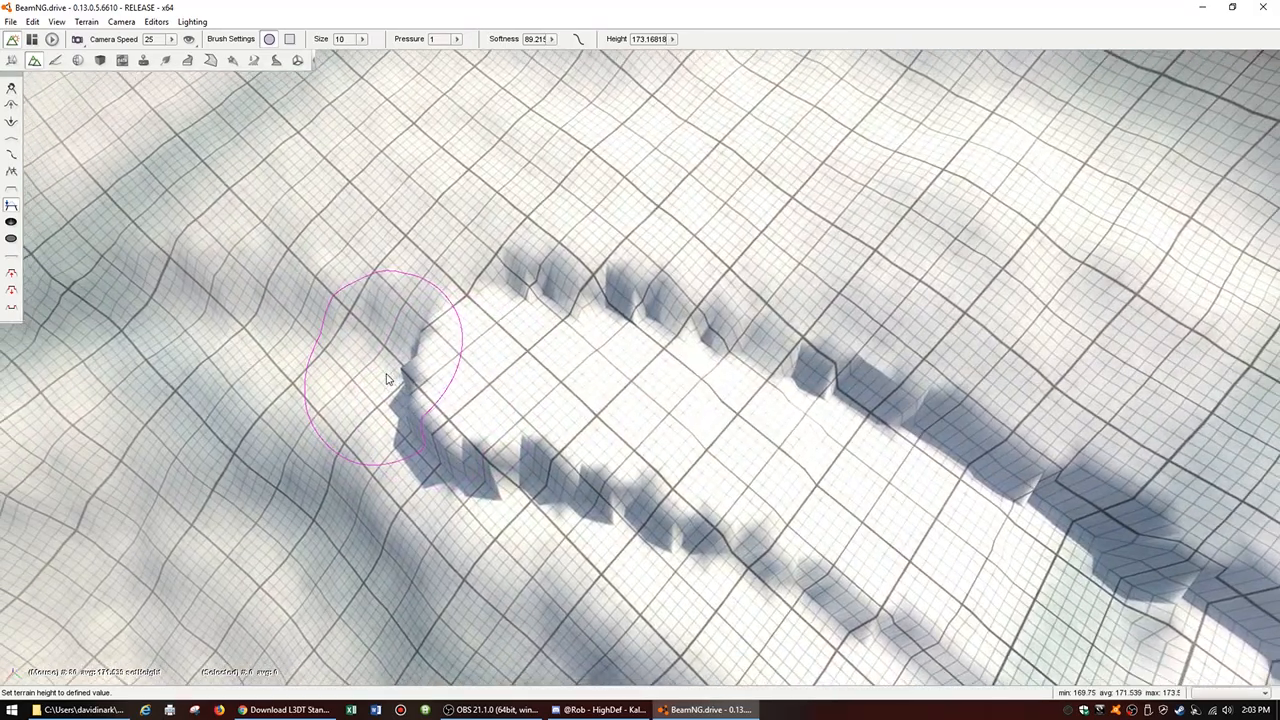
key("s")
key("a")
key("d")
key("a")
key("a")
mouse_move(455, 368)
right_mouse_down()
mouse_move(466, 386)
mouse_move(506, 391)
mouse_move(501, 420)
right_mouse_up()
key("a")
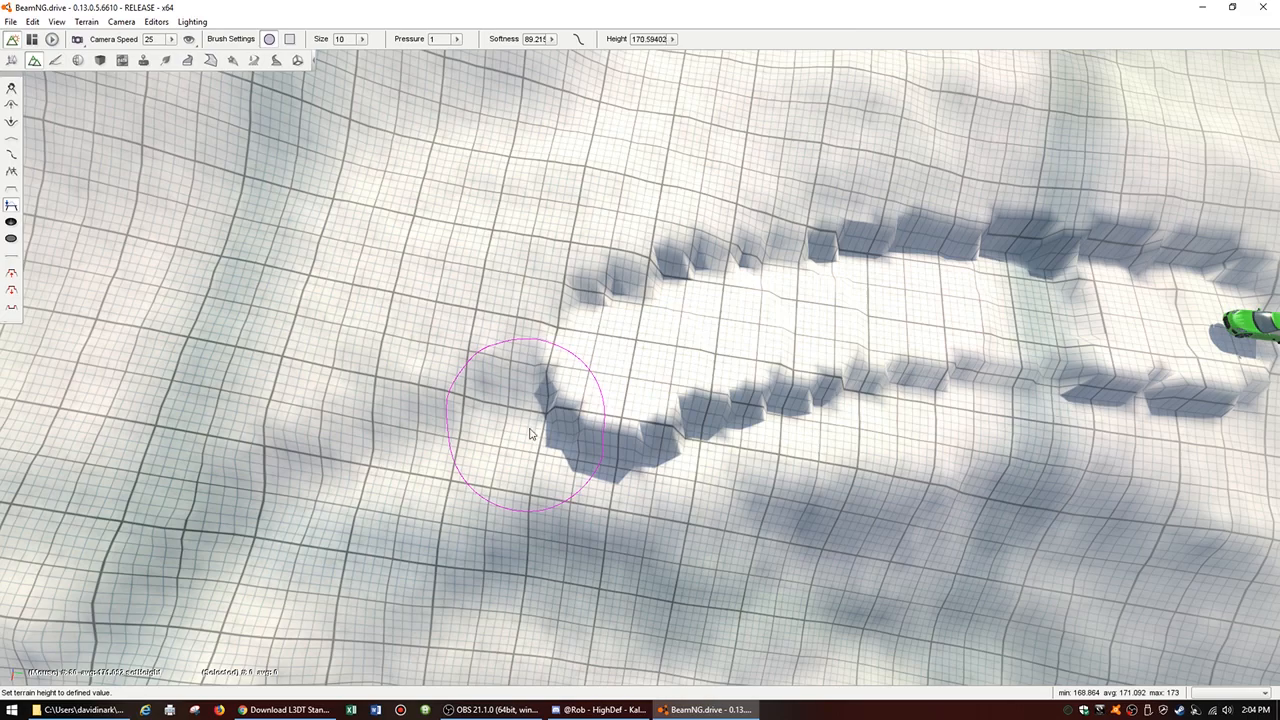
mouse_move(530, 433)
left_mouse_down()
mouse_move(524, 456)
mouse_move(567, 462)
mouse_move(597, 425)
left_mouse_up()
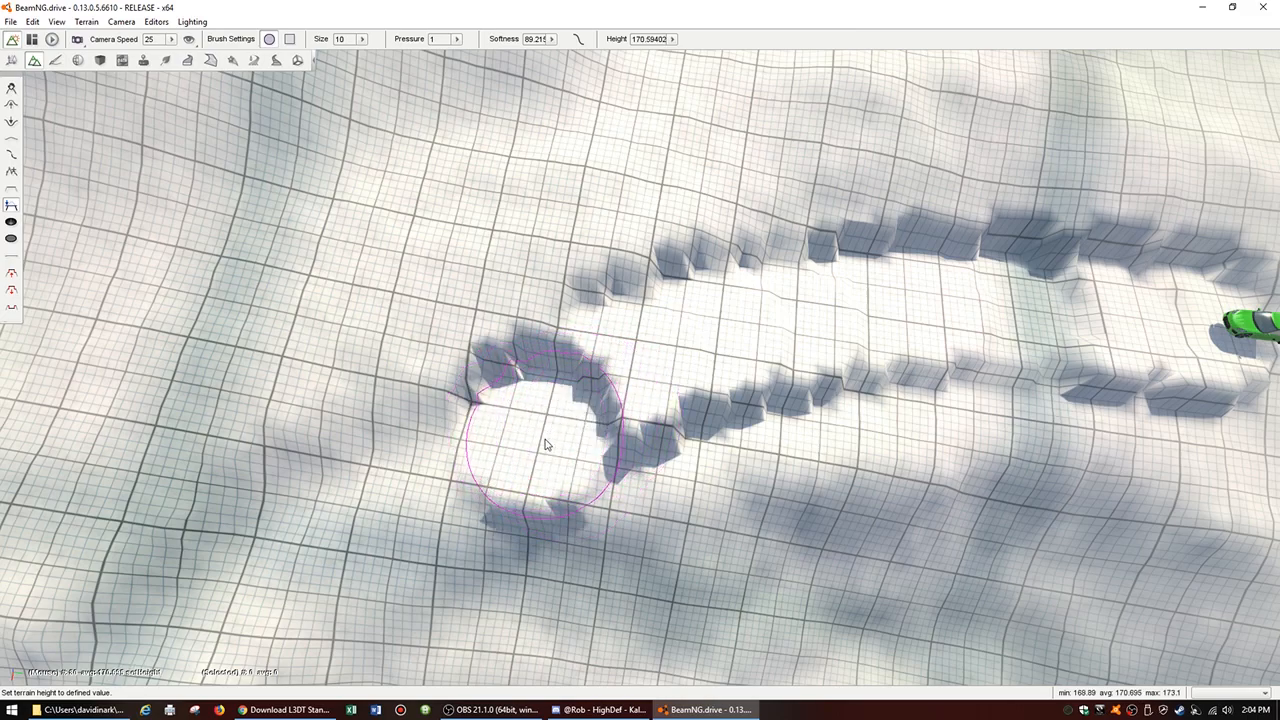
Step: Carry the path downhill with two more levelled patches at picked heights of about 169.707 and 168.842
right_click_drag(499, 513, 440, 470)
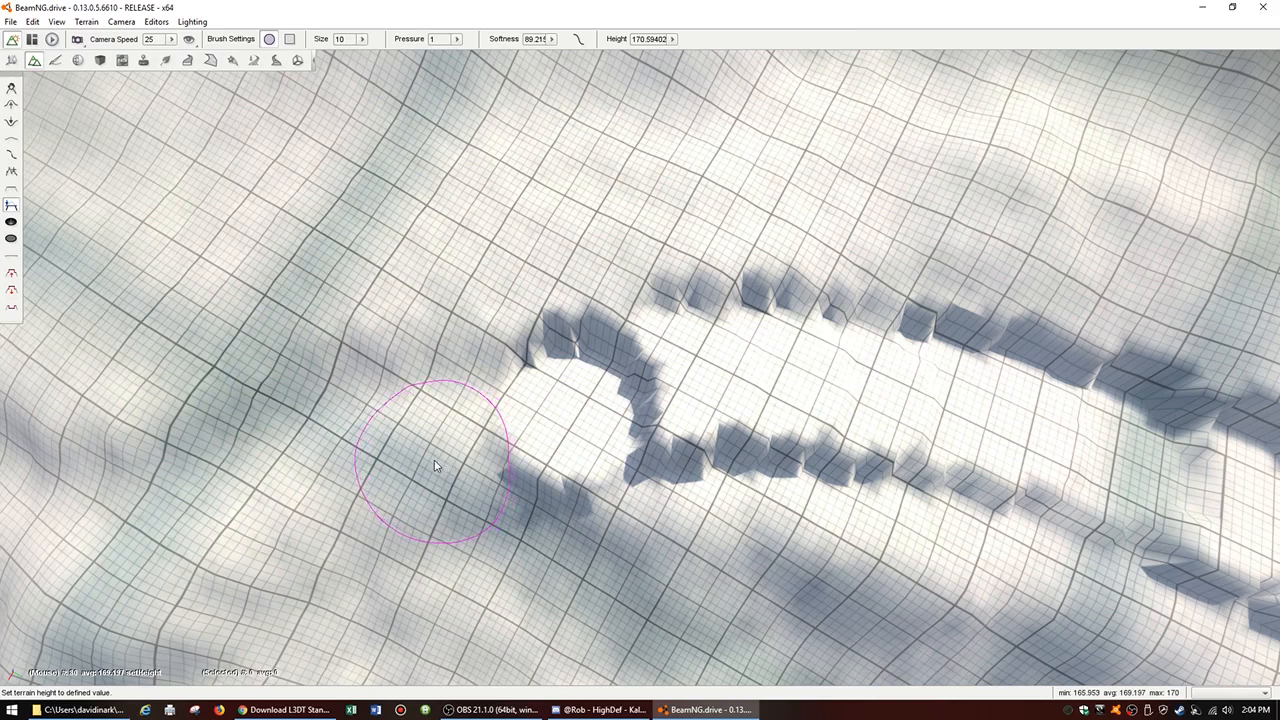
left_click(435, 465)
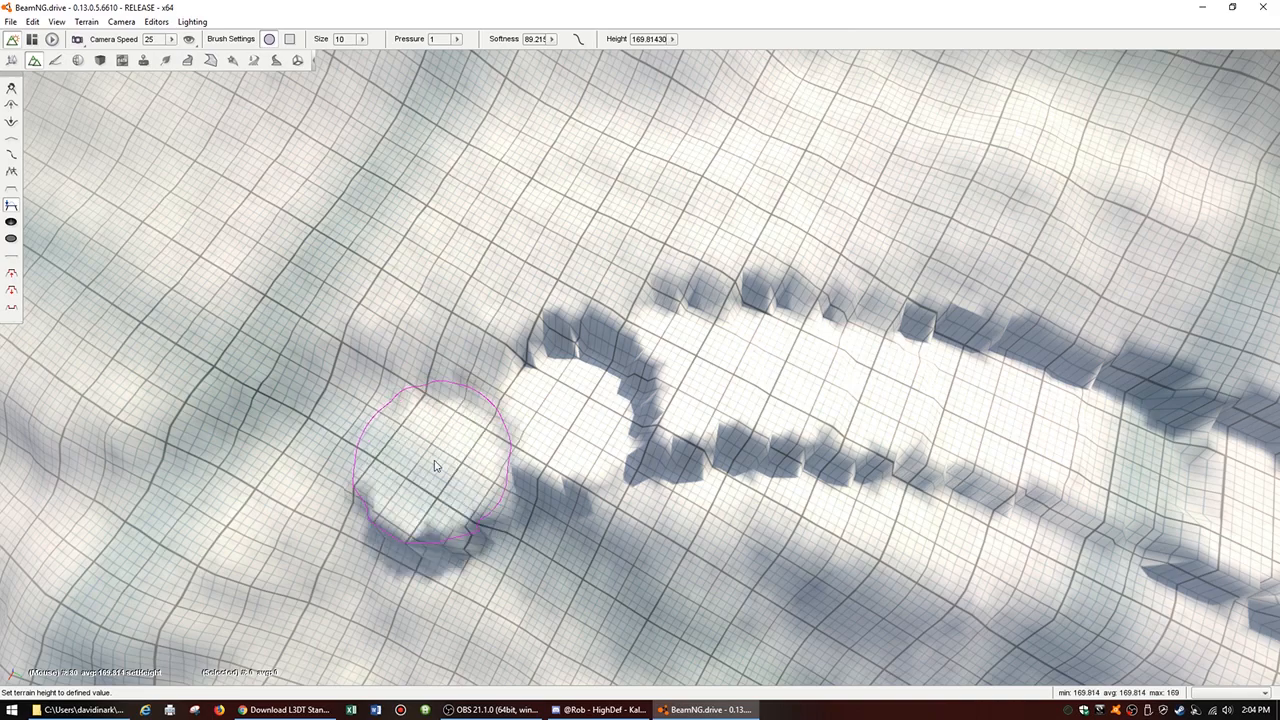
mouse_move(435, 465)
left_mouse_down()
mouse_move(446, 537)
mouse_move(455, 495)
left_mouse_up()
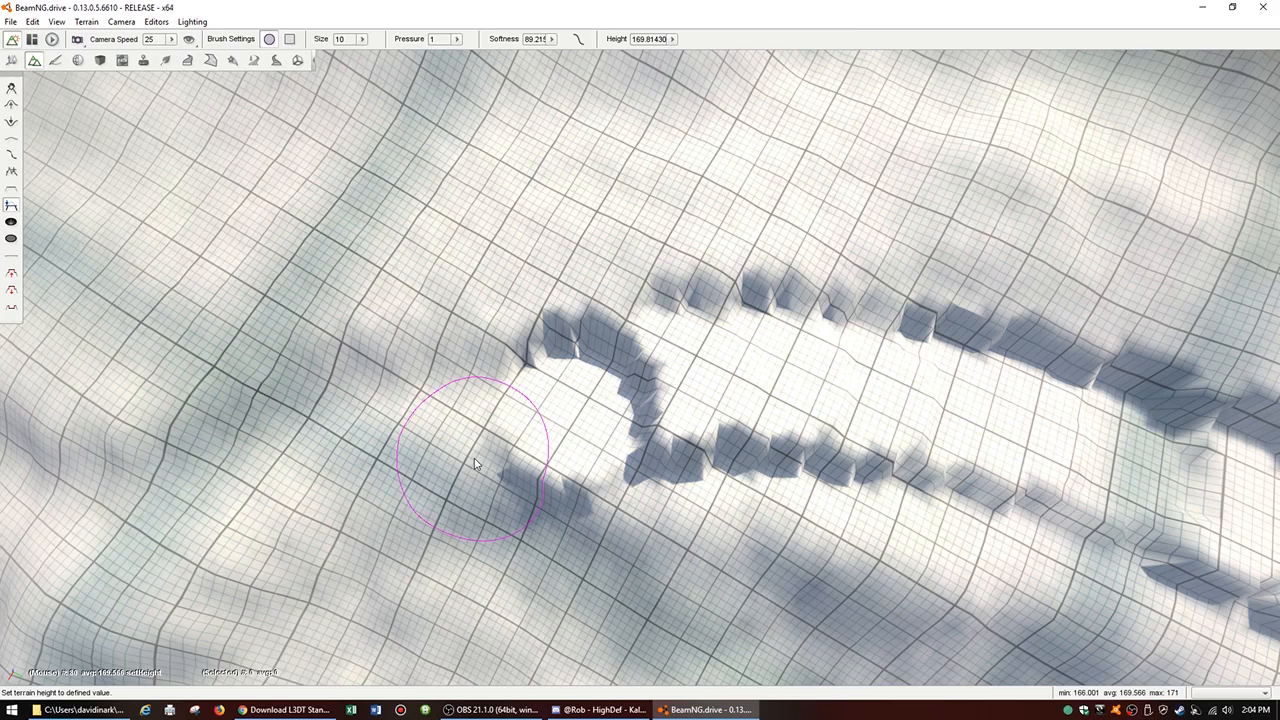
mouse_move(472, 458)
left_mouse_down()
mouse_move(480, 445)
mouse_move(409, 480)
left_mouse_up()
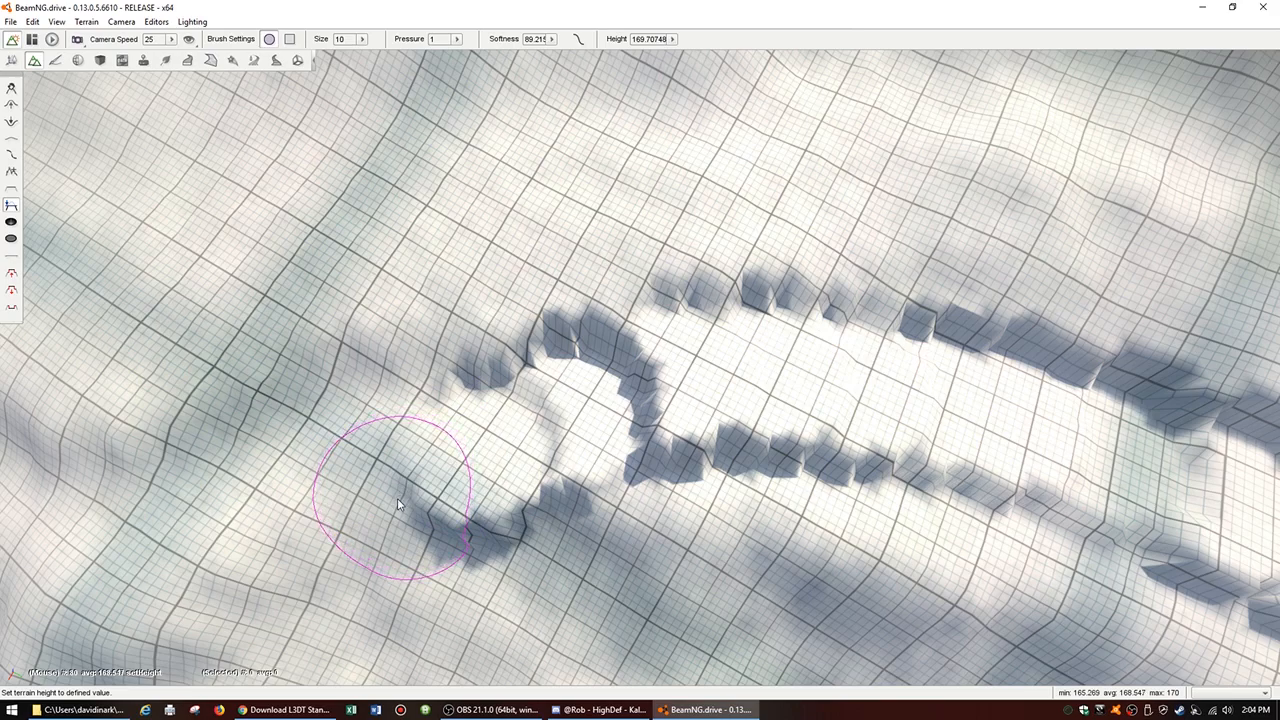
left_click(398, 505)
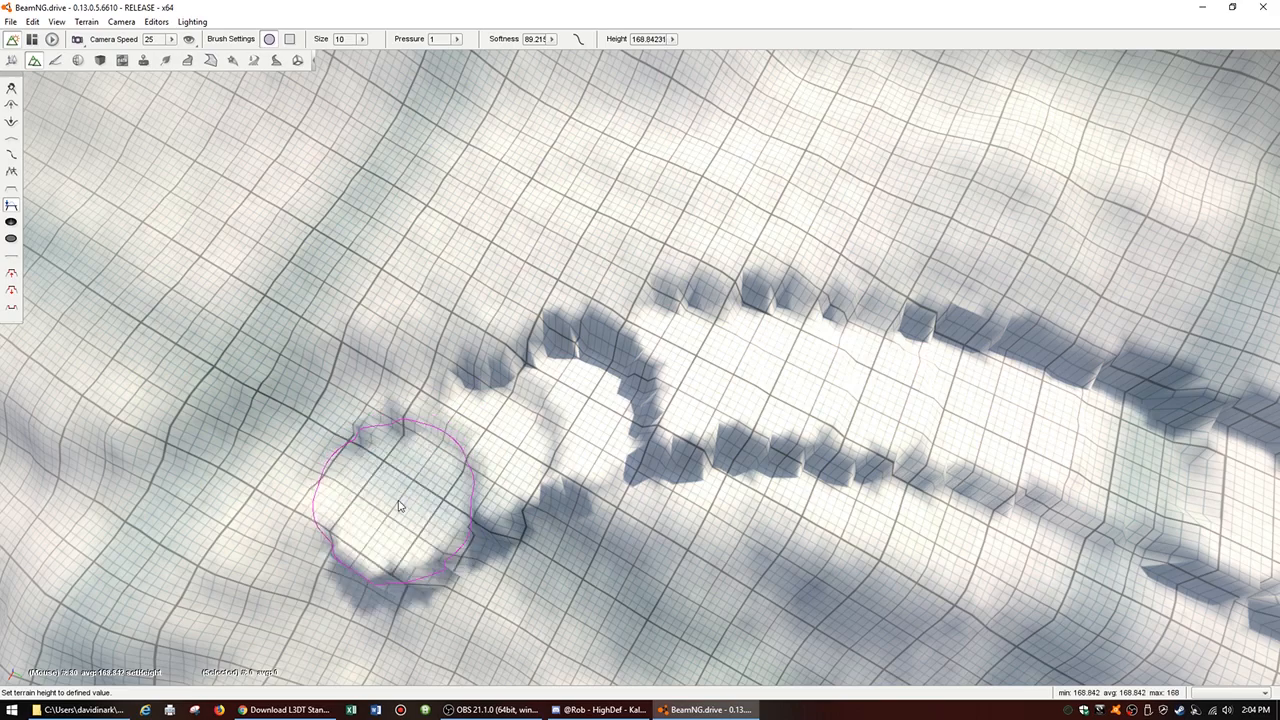
Step: Level the next patch below the path's steep end at a picked height of about 164.789
mouse_move(392, 533)
right_mouse_down()
mouse_move(170, 536)
mouse_move(105, 575)
mouse_move(70, 572)
right_mouse_up()
mouse_move(773, 307)
right_mouse_down()
mouse_move(826, 354)
mouse_move(757, 358)
mouse_move(308, 515)
right_mouse_up()
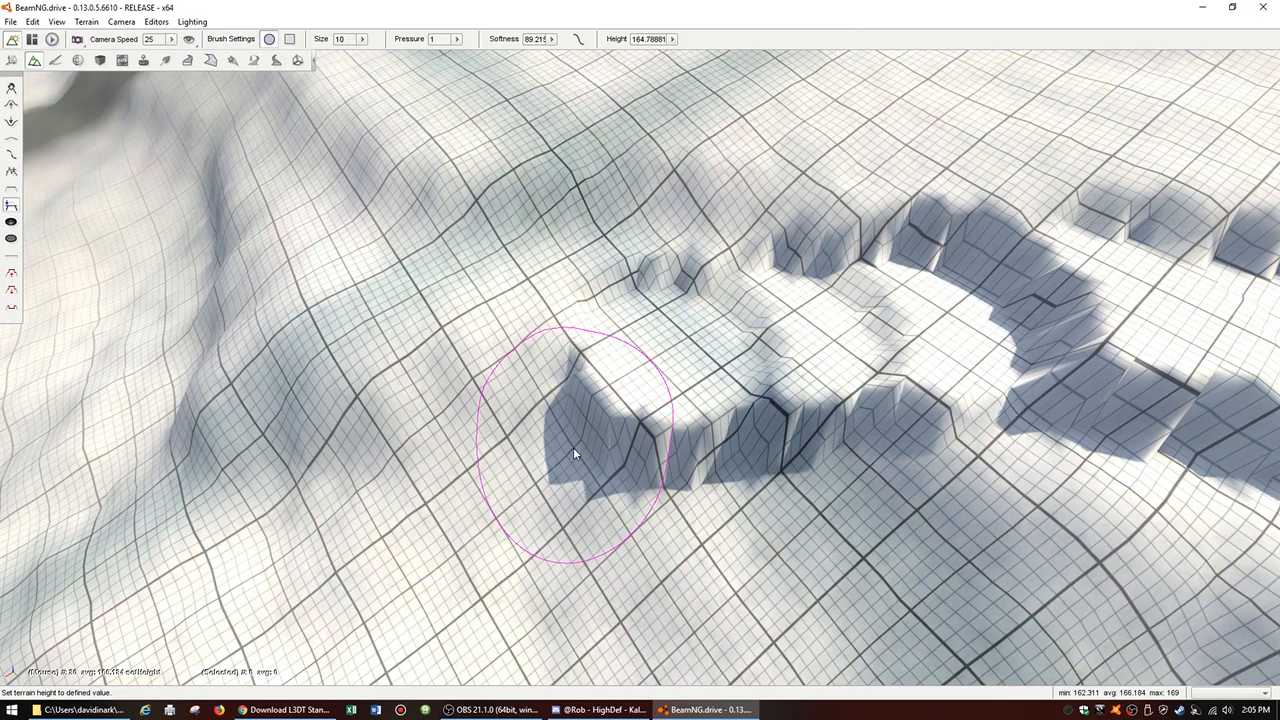
left_click_drag(573, 447, 535, 492)
right_click_drag(527, 492, 488, 495)
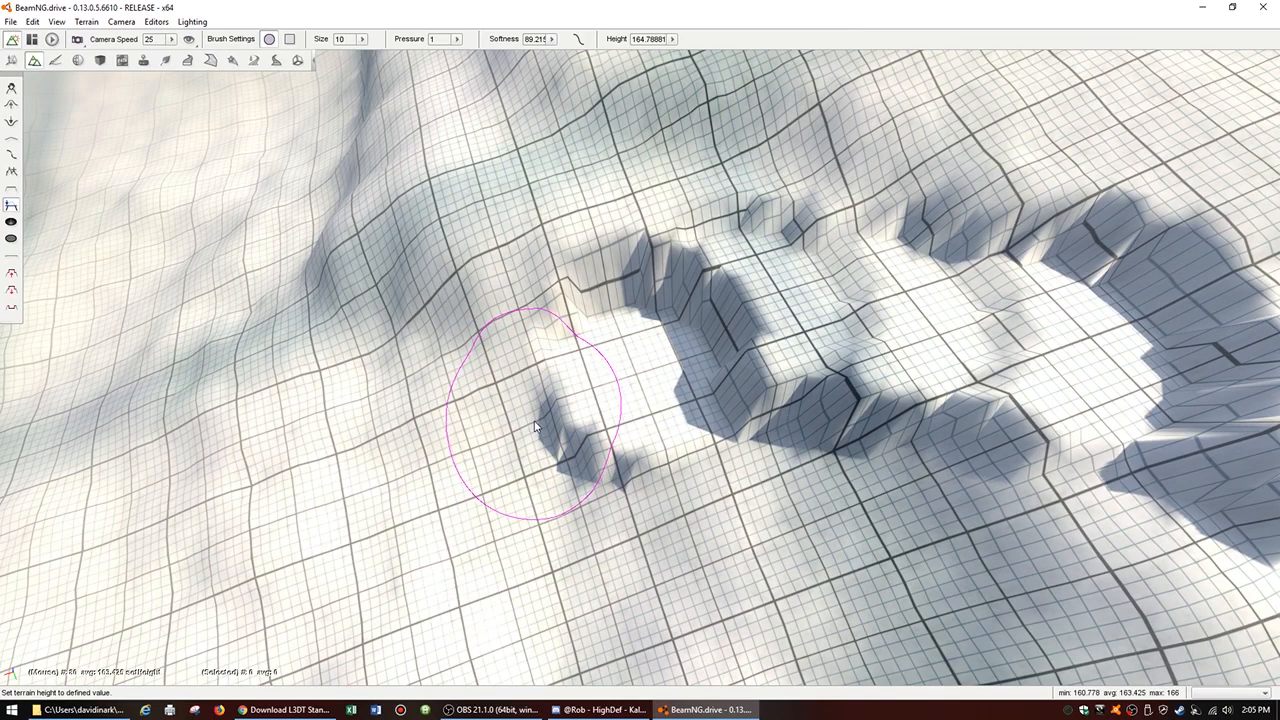
Step: Step the path further down the slope with levelled patches, using picked heights down to about 161.414, 160.970 and 160.559
mouse_move(533, 427)
left_mouse_down()
mouse_move(416, 460)
mouse_move(445, 465)
mouse_move(341, 503)
left_mouse_up()
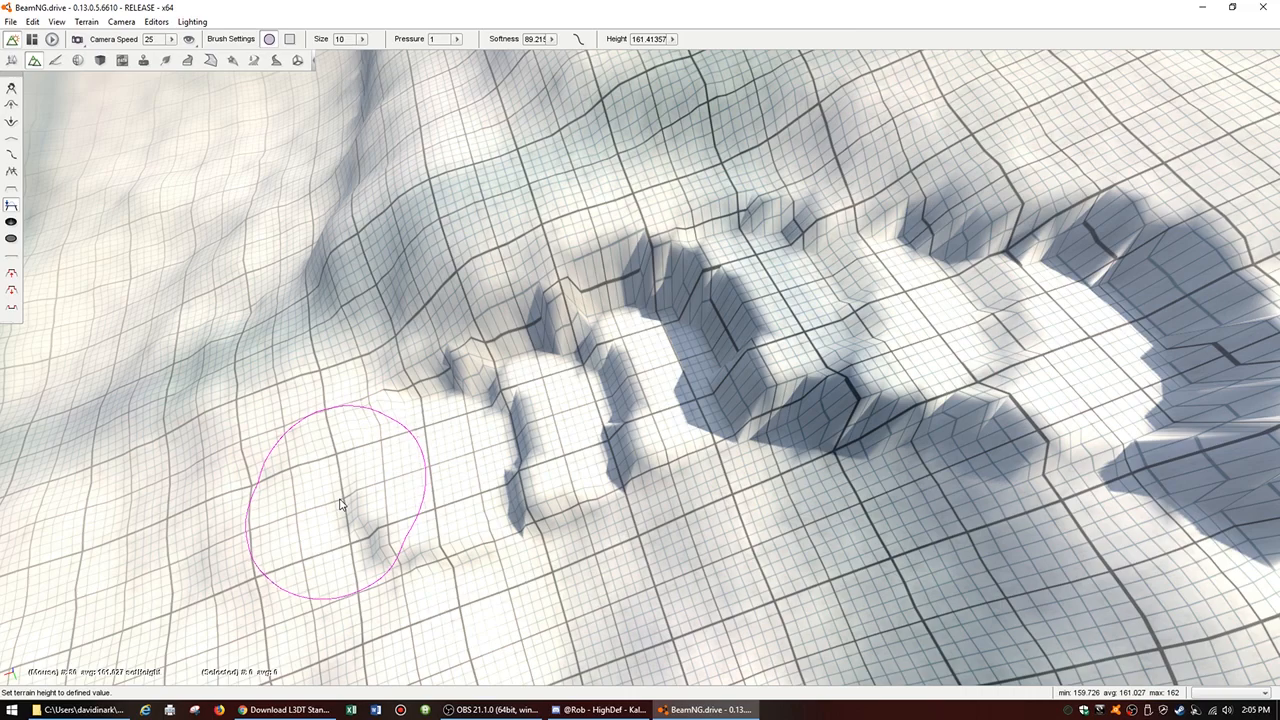
mouse_move(340, 503)
left_mouse_down()
mouse_move(234, 529)
mouse_move(234, 541)
left_mouse_up()
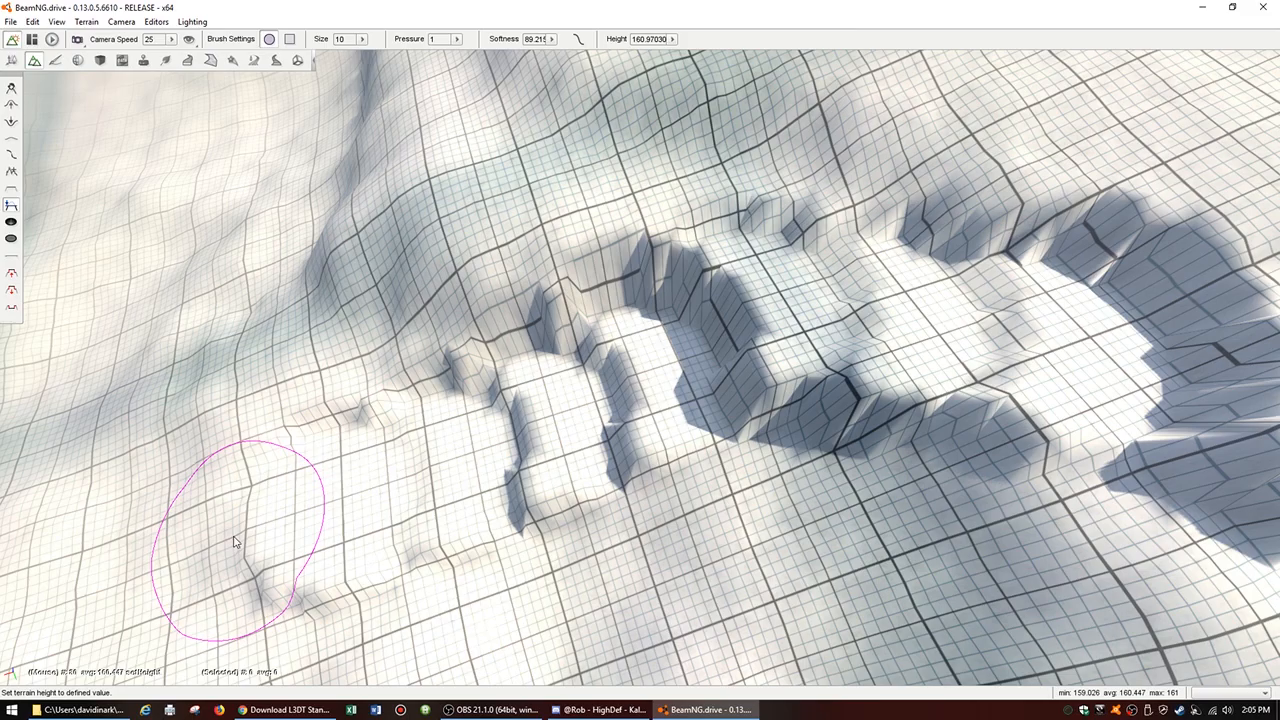
left_click_drag(232, 541, 232, 541)
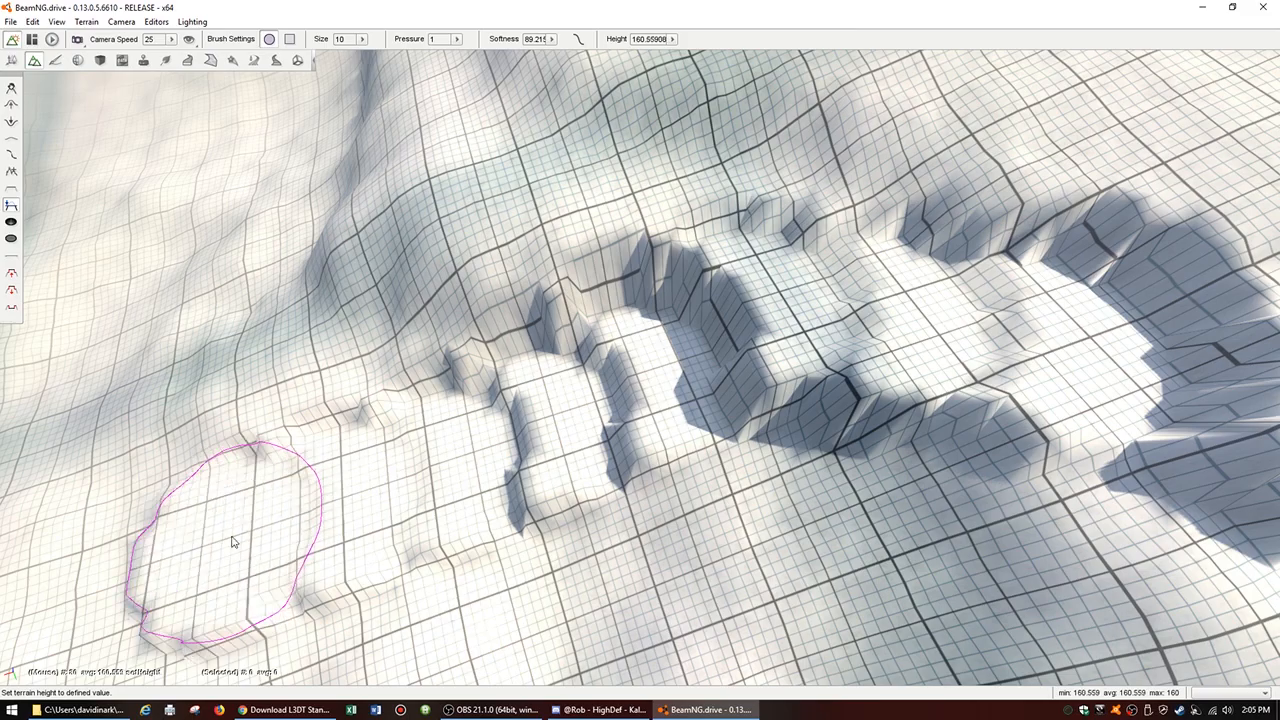
mouse_move(232, 541)
right_mouse_down()
mouse_move(140, 570)
mouse_move(370, 418)
mouse_move(350, 480)
mouse_move(190, 590)
mouse_move(130, 565)
mouse_move(120, 530)
mouse_move(145, 490)
mouse_move(165, 492)
mouse_move(145, 490)
mouse_move(160, 450)
mouse_move(206, 556)
right_mouse_up()
Step: Extend the lower end of the path onto the flatter ground at a picked height of about 159.058
key("s")
left_click_drag(617, 423, 643, 413)
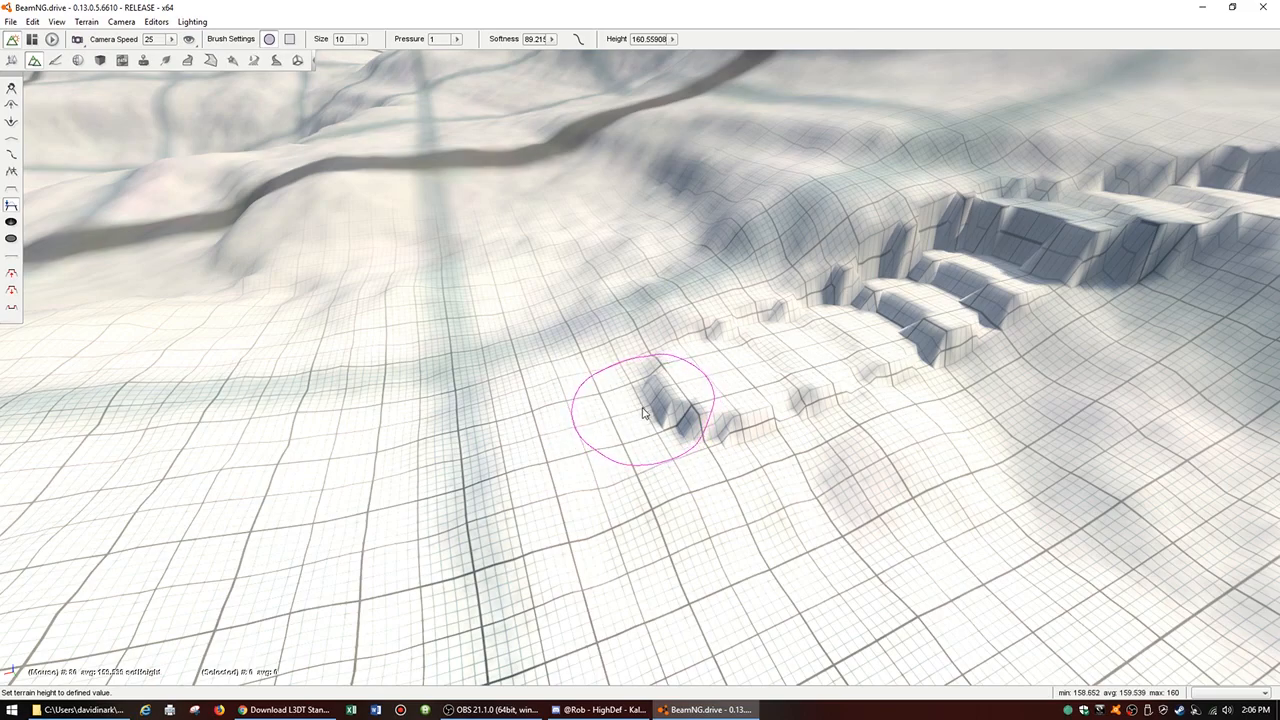
left_click_drag(643, 413, 635, 440)
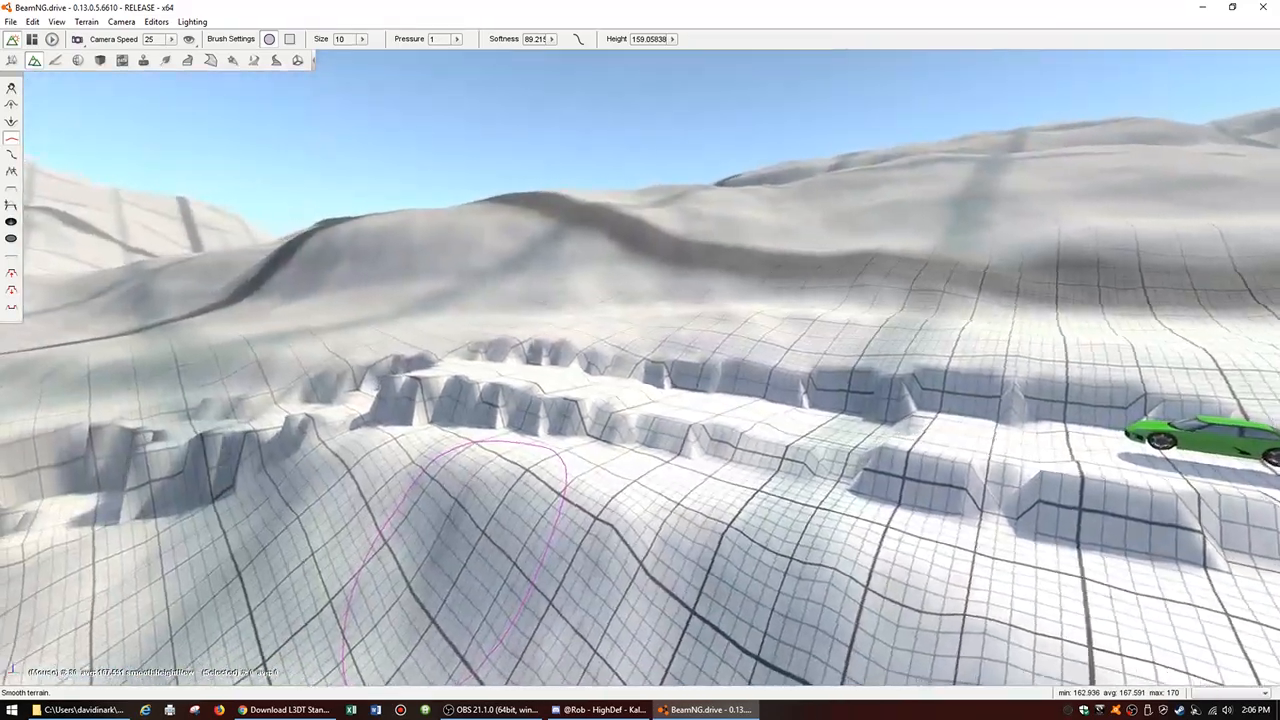
Step: Set the softness of the Smooth terrain brush to 100, keeping the brush size at 10
mouse_move(455, 560)
right_mouse_down()
mouse_move(540, 560)
mouse_move(400, 560)
right_mouse_up()
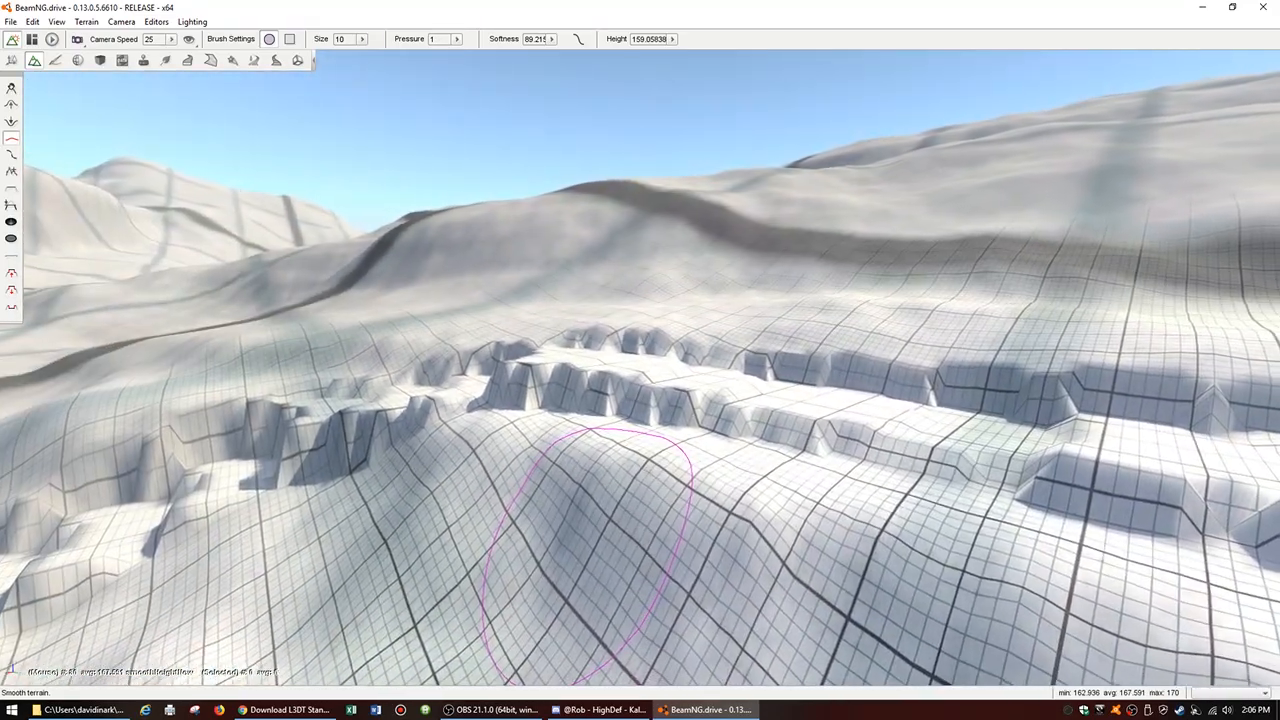
right_click_drag(585, 560, 790, 555)
mouse_move(330, 590)
right_mouse_down()
mouse_move(378, 567)
mouse_move(321, 602)
mouse_move(341, 586)
mouse_move(148, 620)
right_mouse_up()
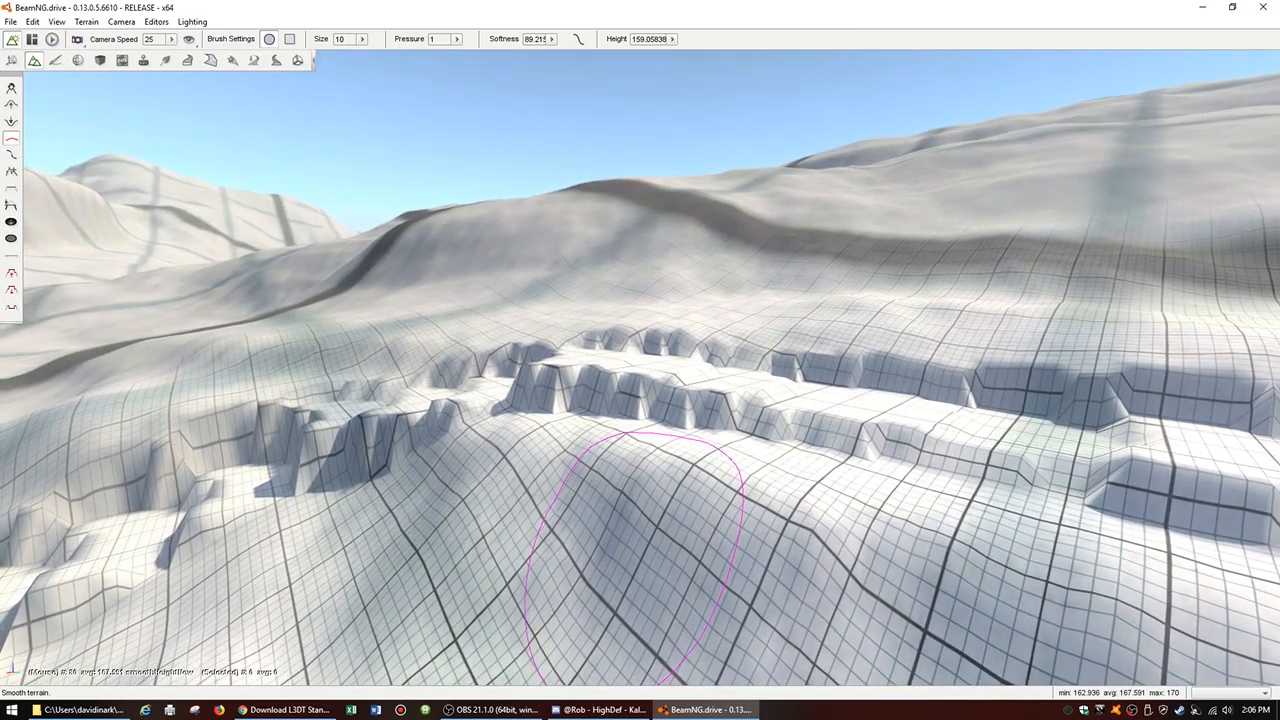
mouse_move(636, 560)
right_mouse_down()
mouse_move(410, 590)
mouse_move(985, 527)
right_mouse_up()
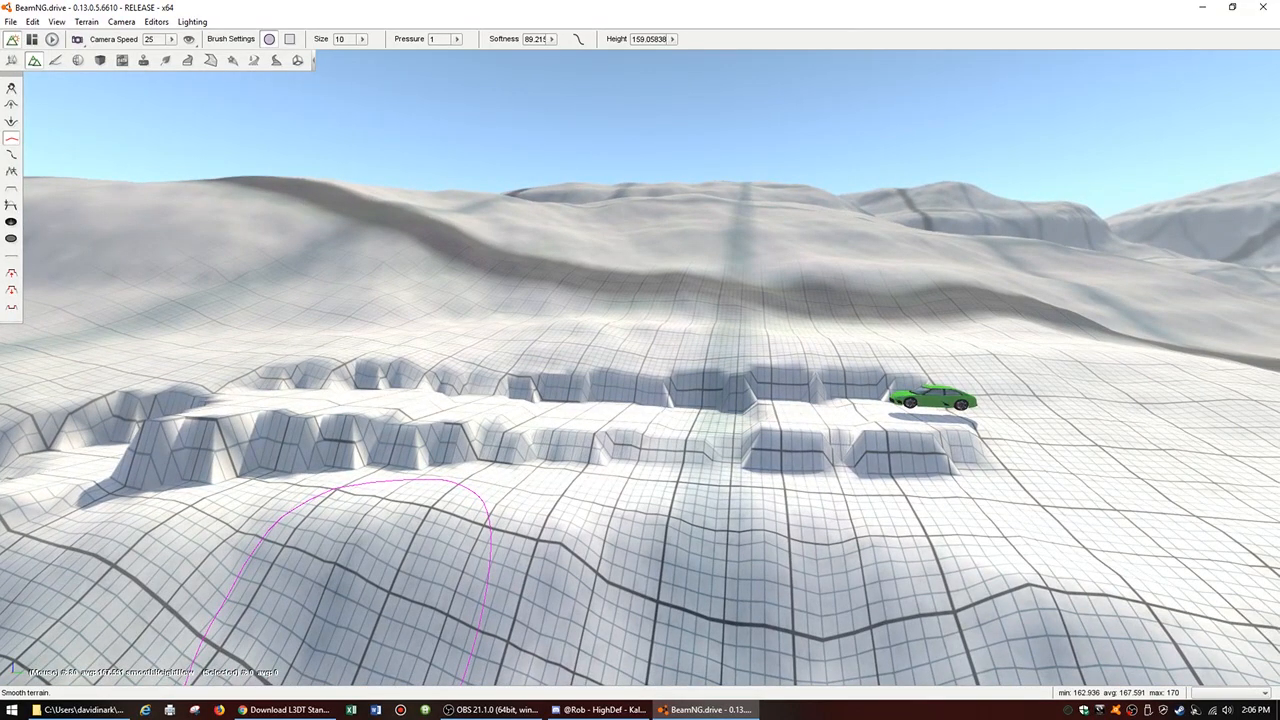
mouse_move(370, 570)
right_mouse_down()
mouse_move(720, 505)
mouse_move(734, 489)
mouse_move(746, 499)
mouse_move(752, 518)
mouse_move(712, 556)
mouse_move(620, 567)
right_mouse_up()
key("w")
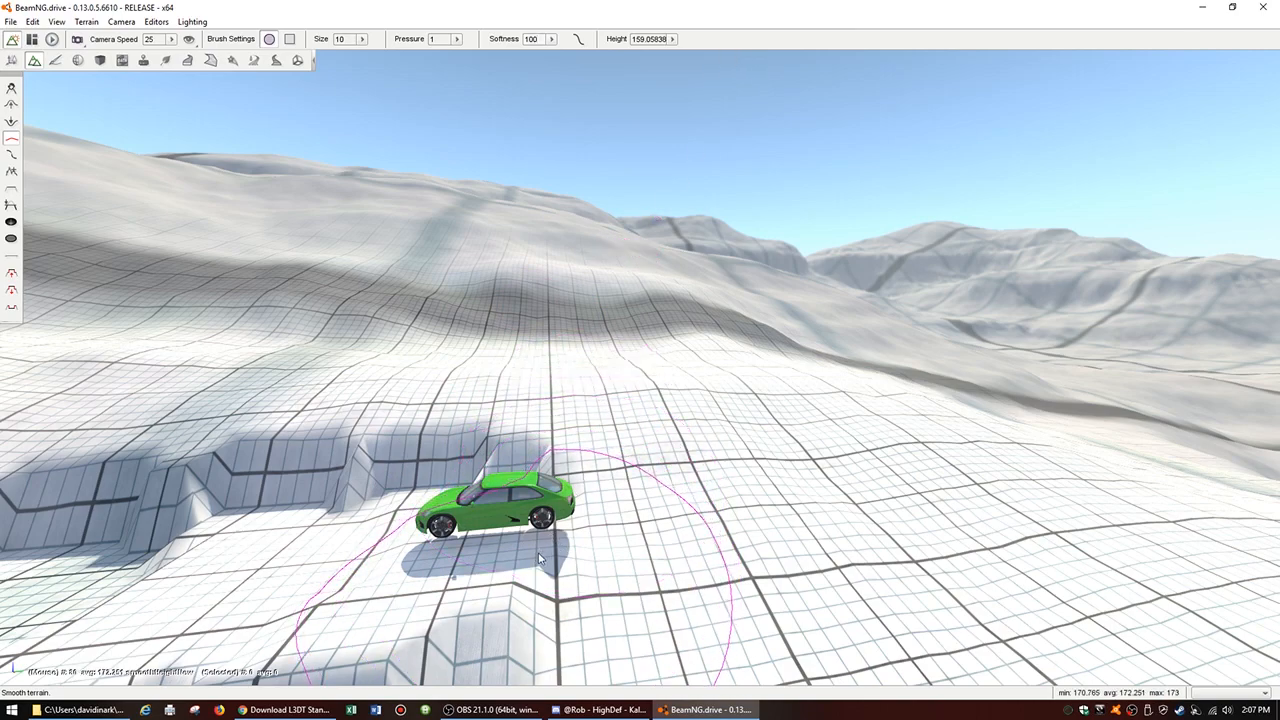
Step: Lightly smooth the upper end of the road bed beside the green car at pressure 1
key("s")
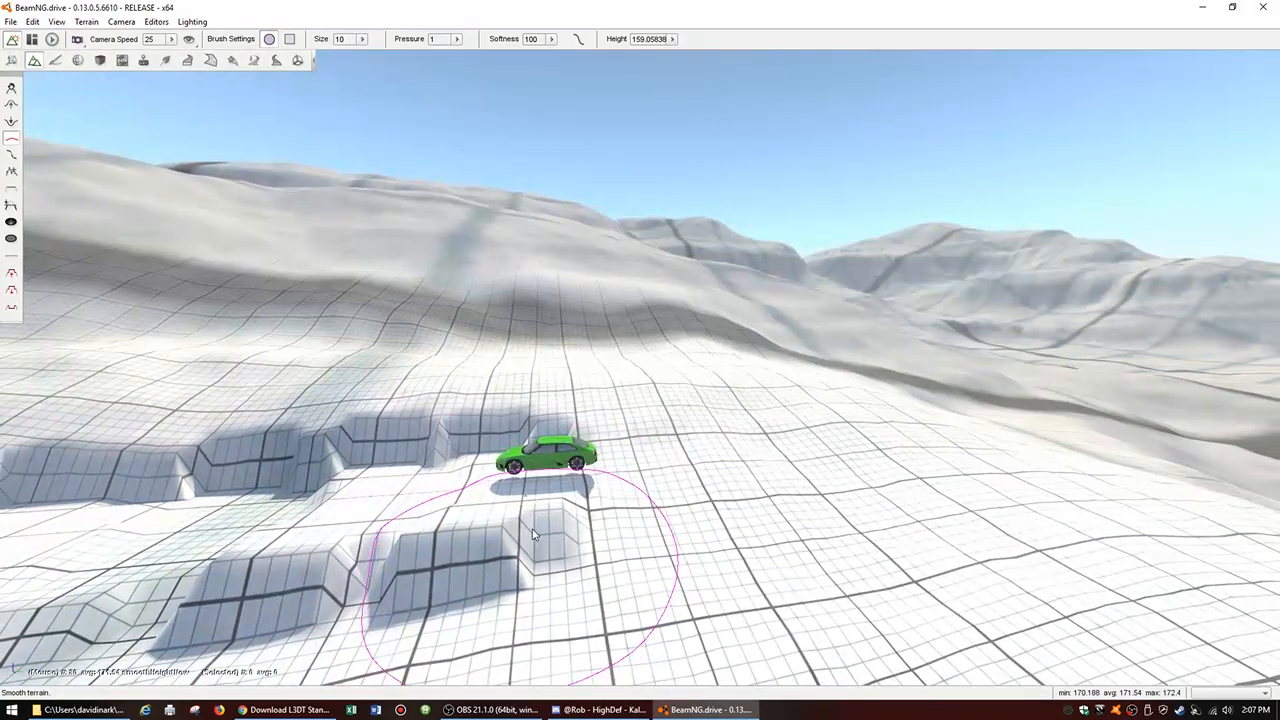
key("w")
key("s")
right_click_drag(522, 533, 472, 685)
key("w")
key("s")
right_click_drag(612, 493, 472, 485)
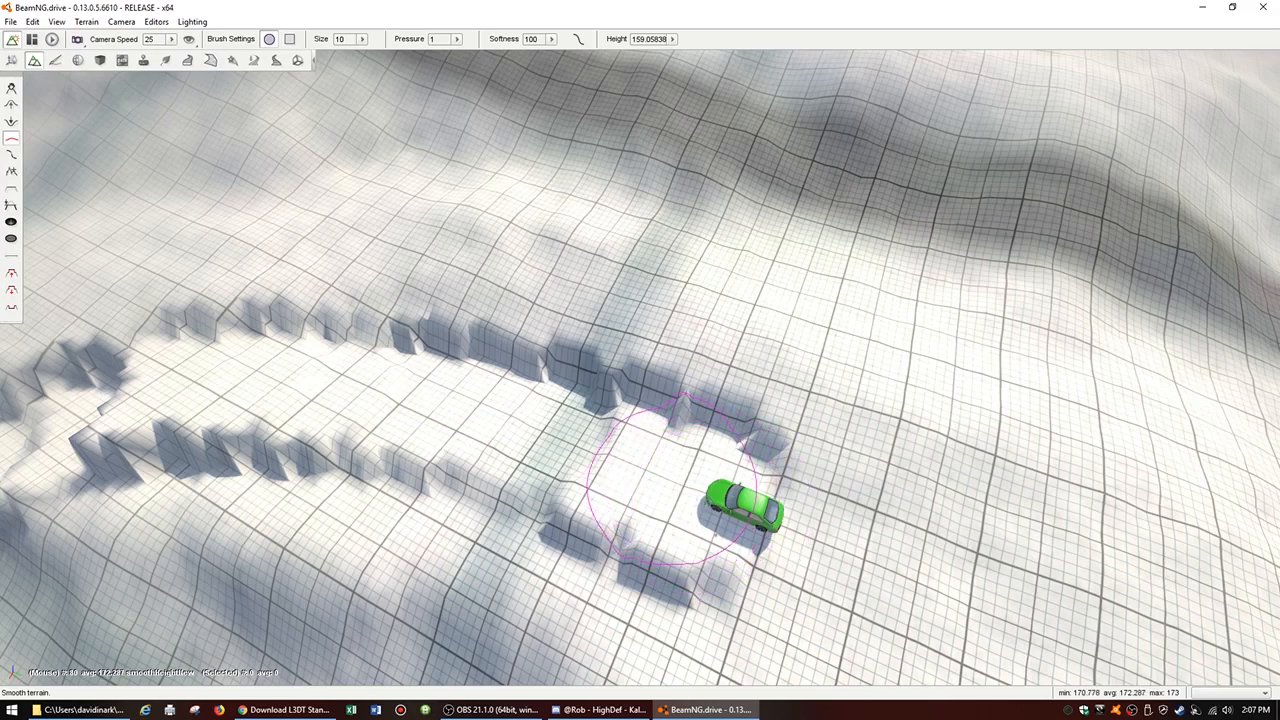
mouse_move(672, 483)
right_mouse_down()
mouse_move(635, 530)
mouse_move(705, 530)
mouse_move(678, 484)
right_mouse_up()
key("w")
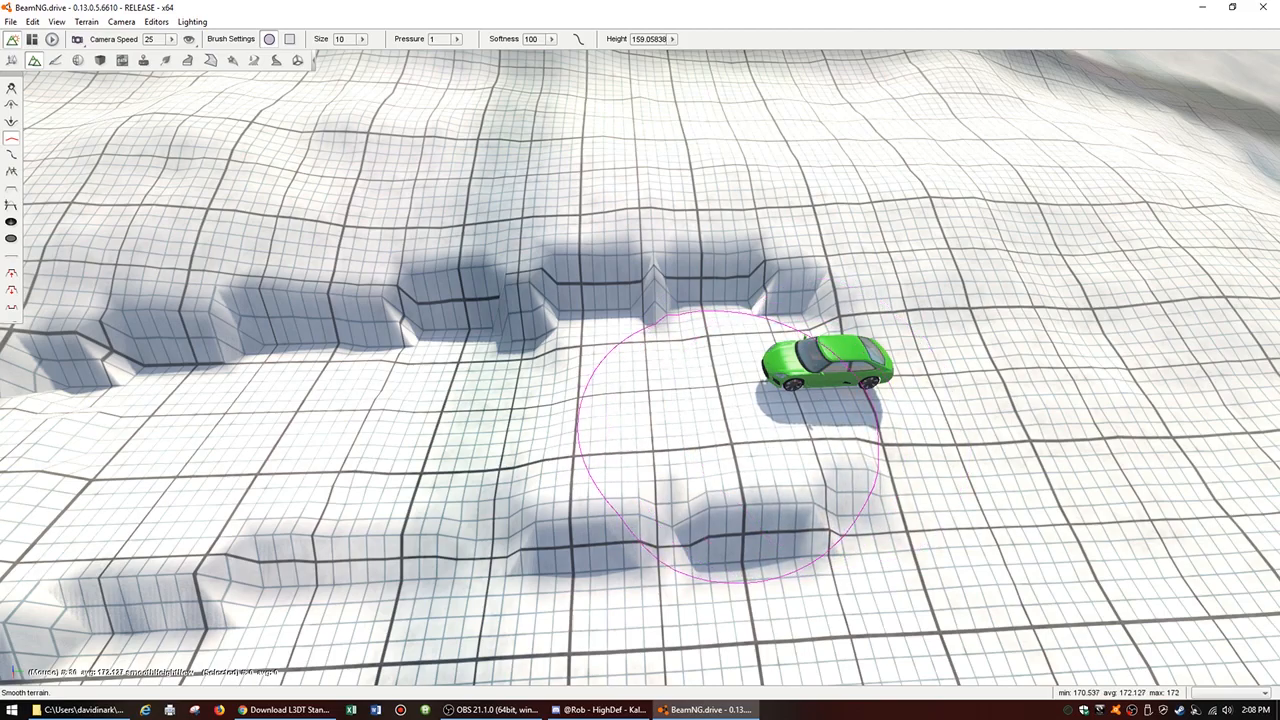
mouse_move(728, 416)
right_mouse_down()
mouse_move(775, 450)
mouse_move(700, 405)
mouse_move(750, 387)
right_mouse_up()
key("w")
key("a")
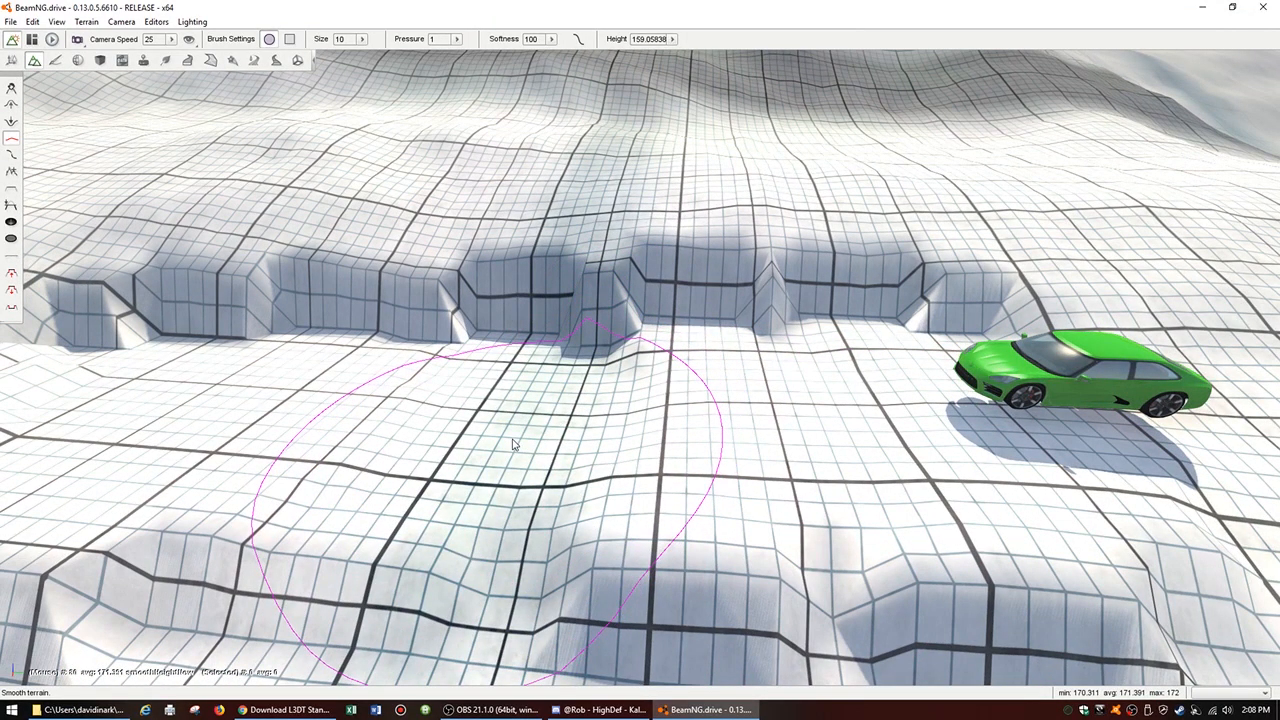
left_click_drag(512, 439, 512, 439)
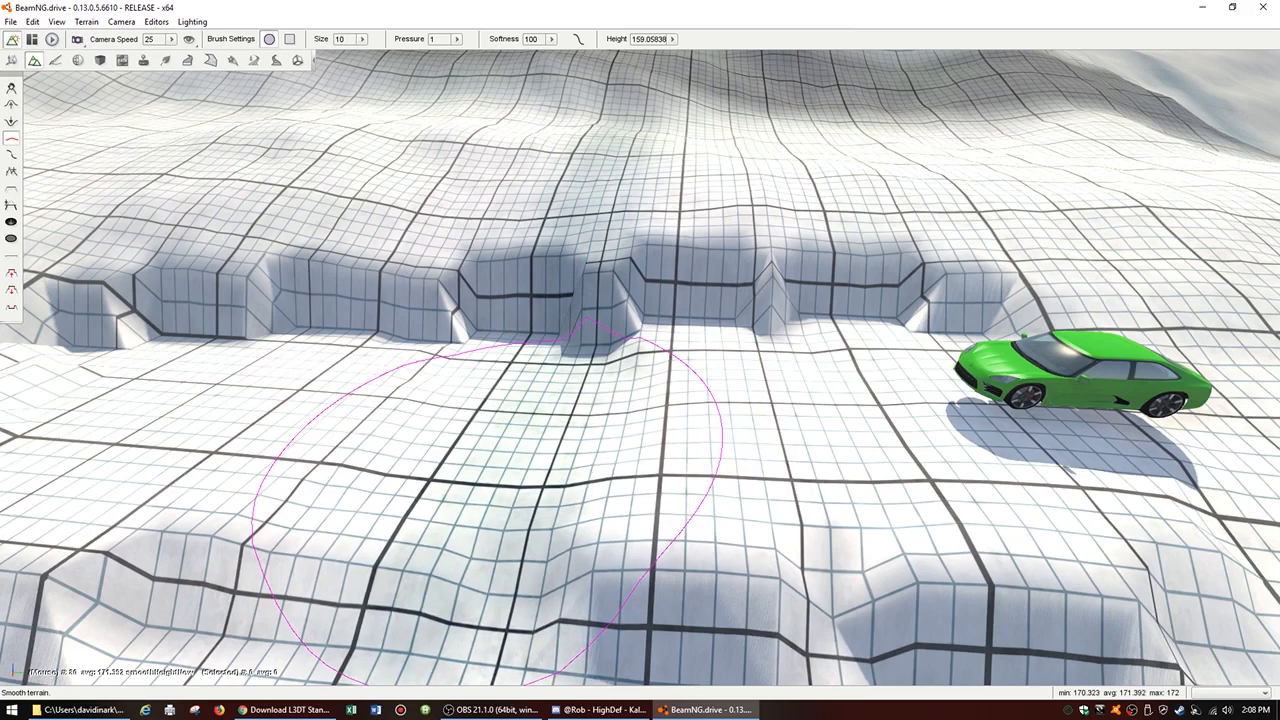
Step: Continue smoothing the road floor from the upper straight towards the bend at pressure 1
key("a")
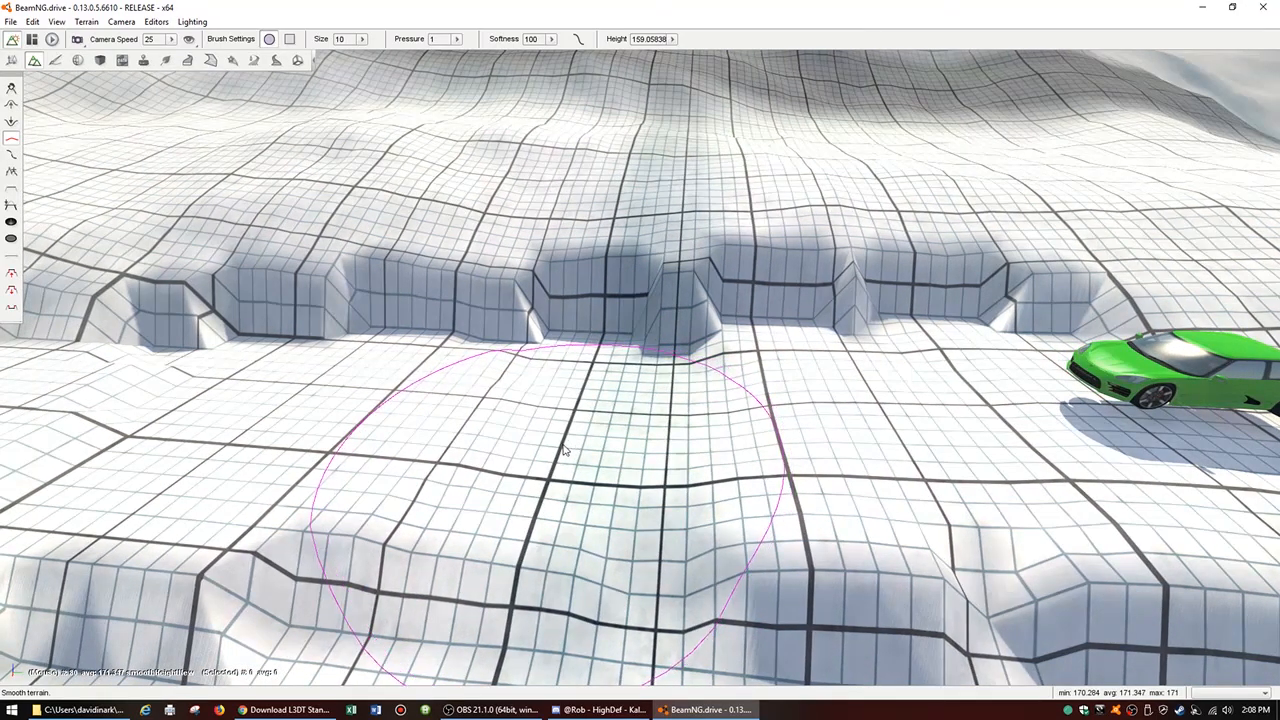
left_click_drag(534, 446, 460, 443)
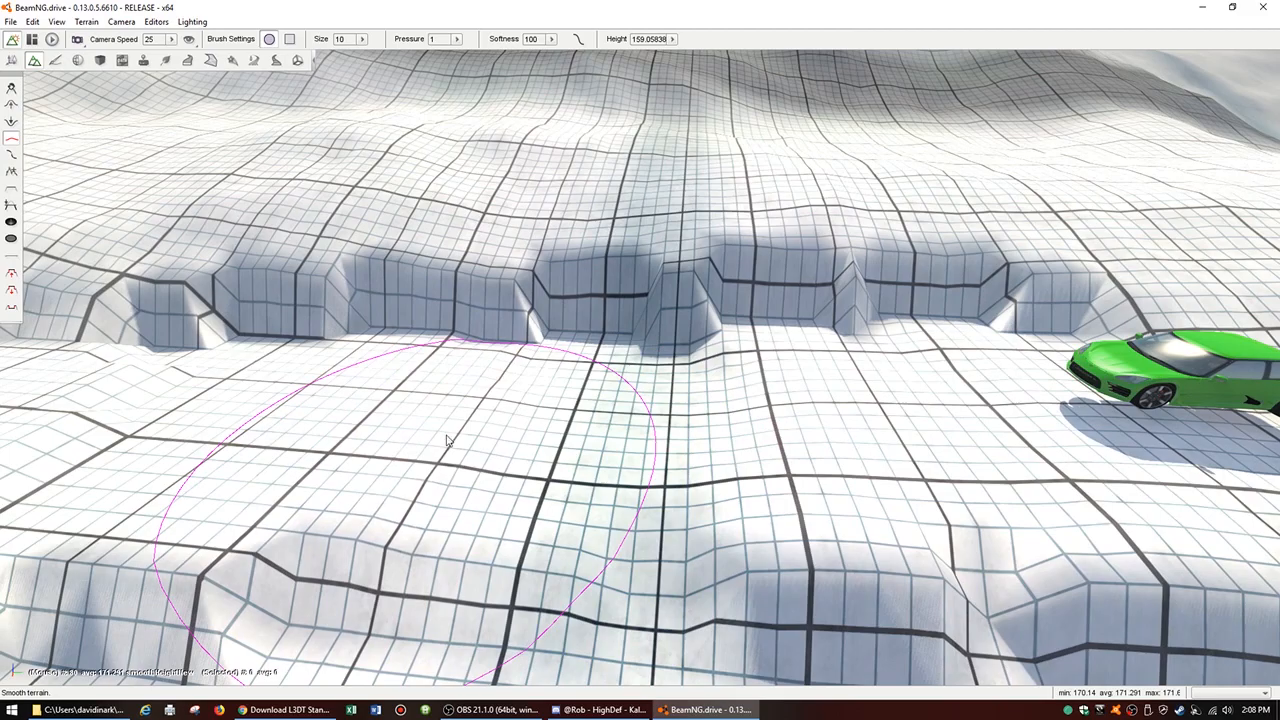
key("a")
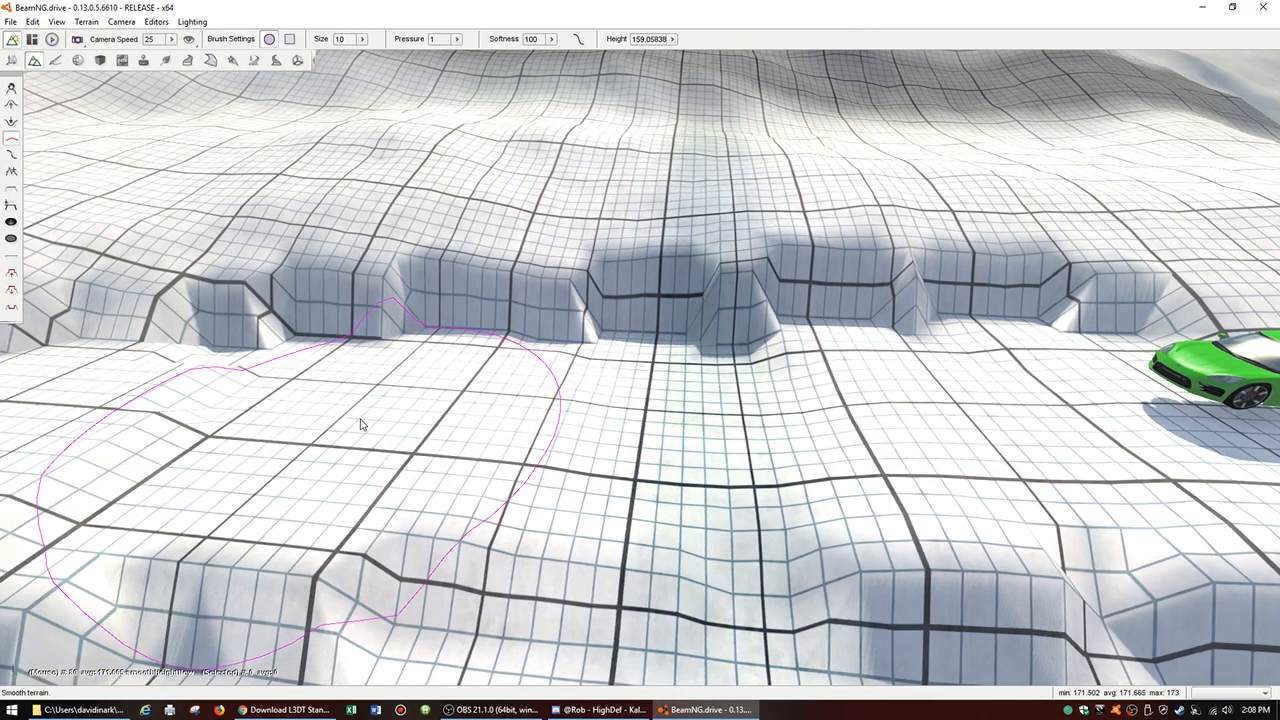
mouse_move(434, 429)
left_mouse_down()
mouse_move(326, 426)
mouse_move(297, 443)
left_mouse_up()
key("a")
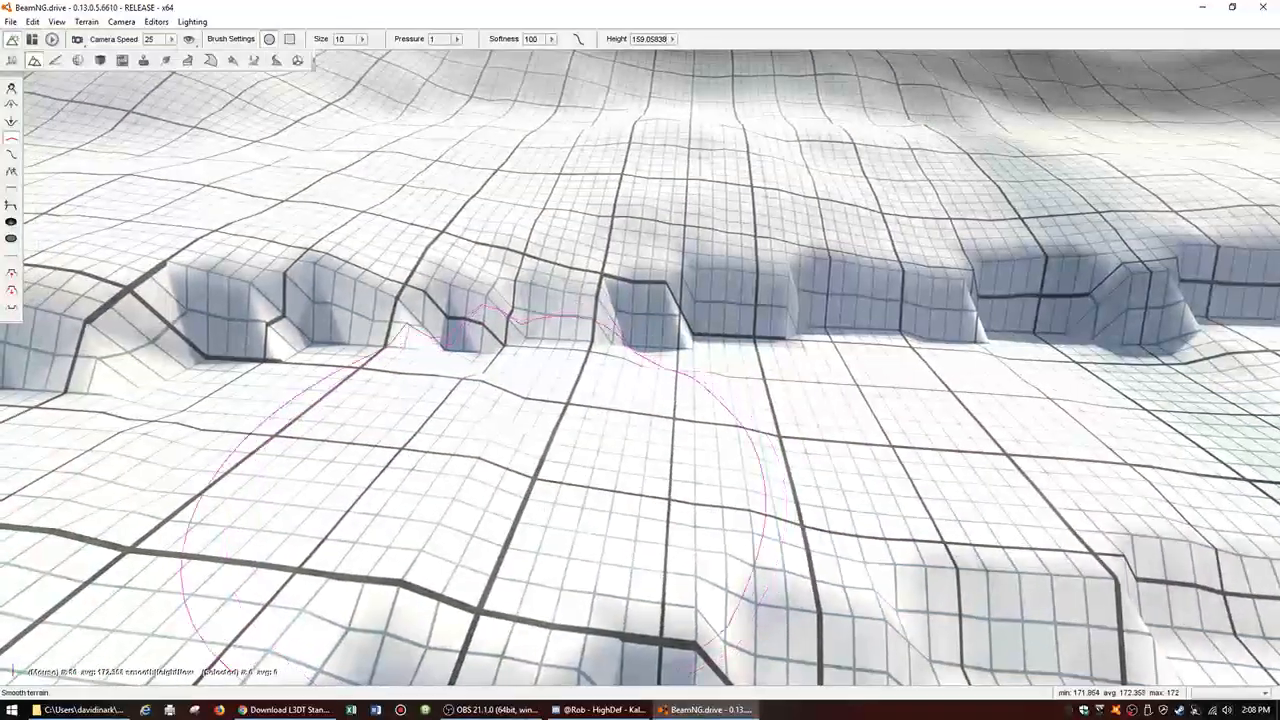
mouse_move(532, 440)
left_mouse_down()
mouse_move(431, 438)
mouse_move(506, 447)
left_mouse_up()
Step: Raise the smoothing pressure to 3 and blend the uneven patches around the bend of the road
key("d")
mouse_move(466, 460)
right_mouse_down()
mouse_move(436, 460)
mouse_move(422, 438)
right_mouse_up()
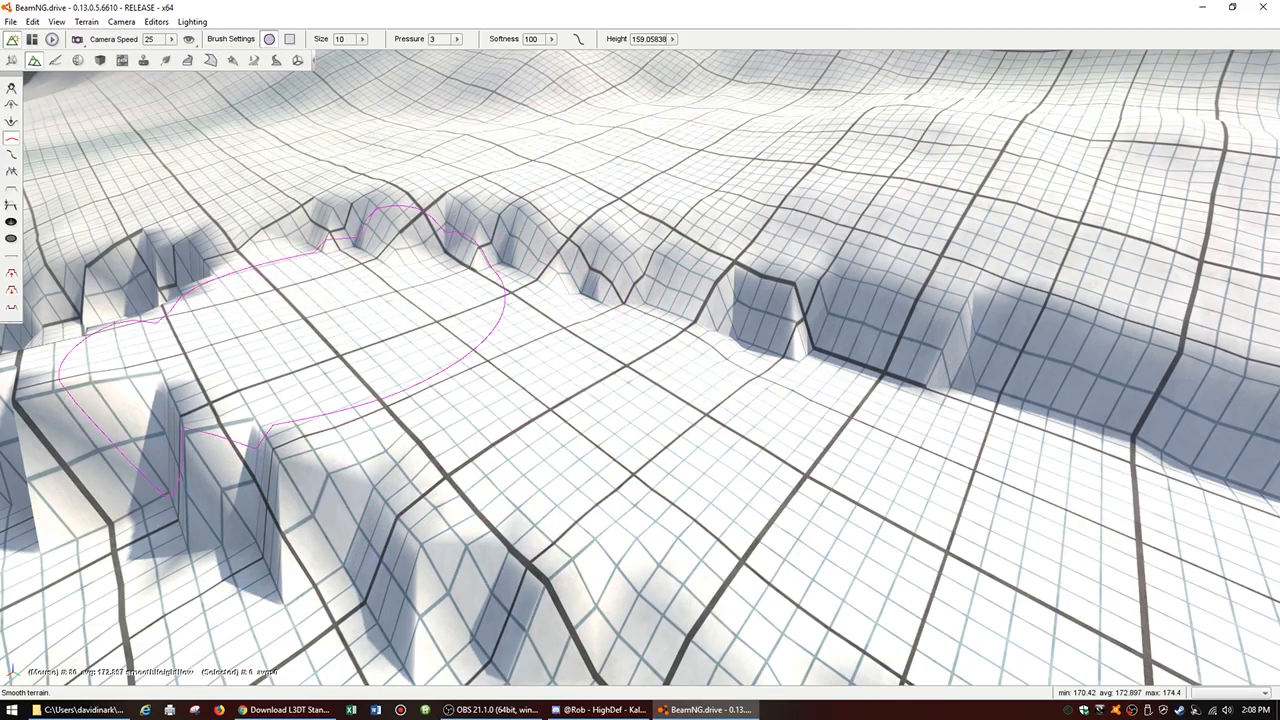
key("a")
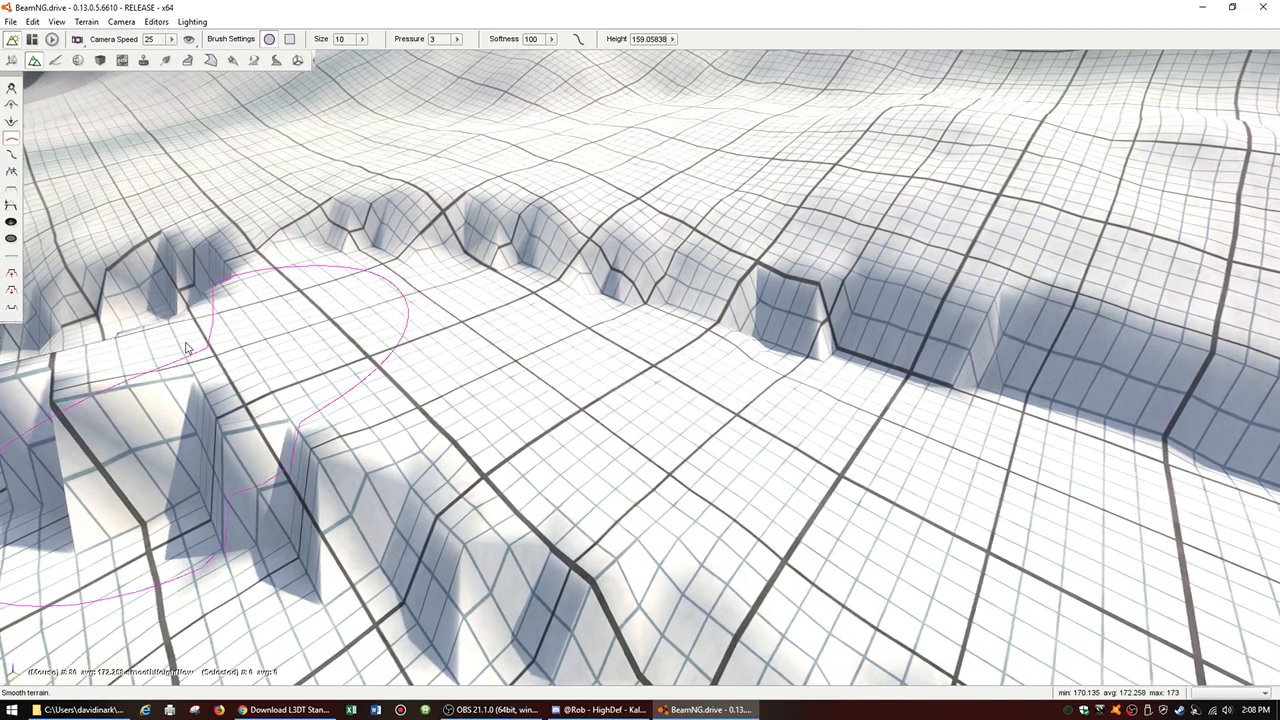
key("a")
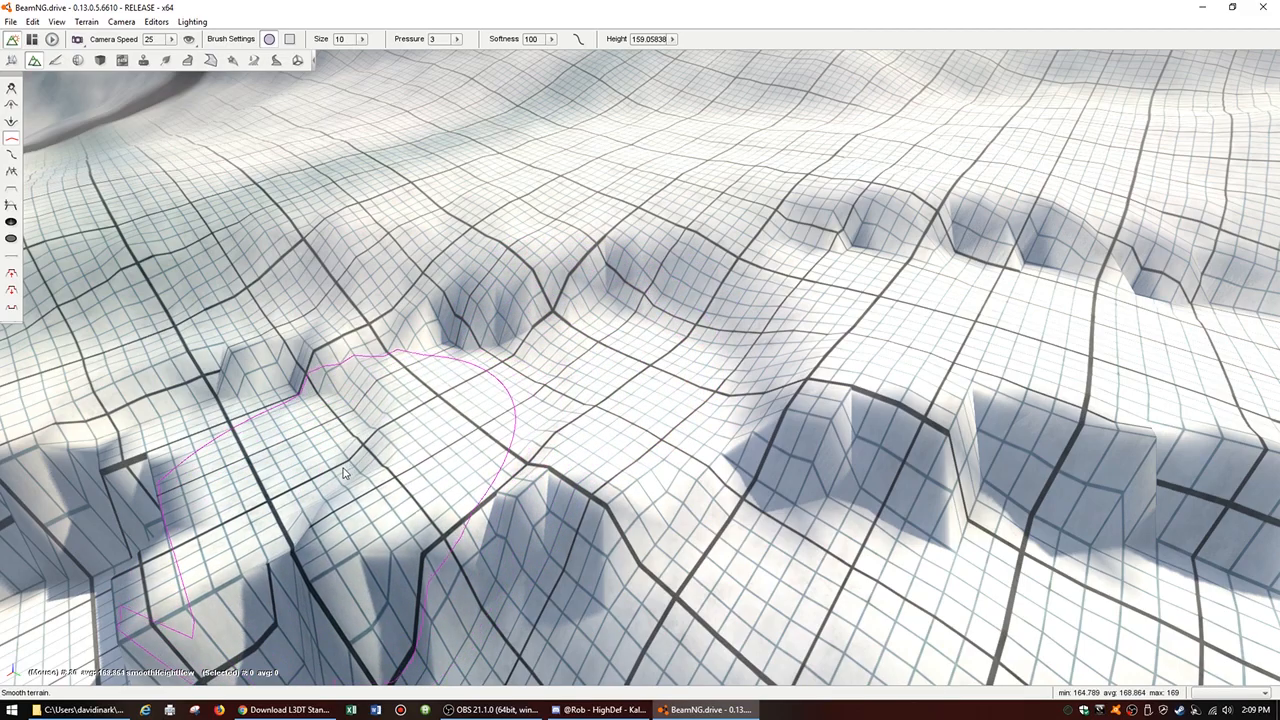
key("a")
mouse_move(317, 534)
right_mouse_down()
mouse_move(105, 580)
mouse_move(330, 545)
mouse_move(298, 538)
right_mouse_up()
Step: Smooth the tall drop below the bend where the road steps down to the lower patches
key("s")
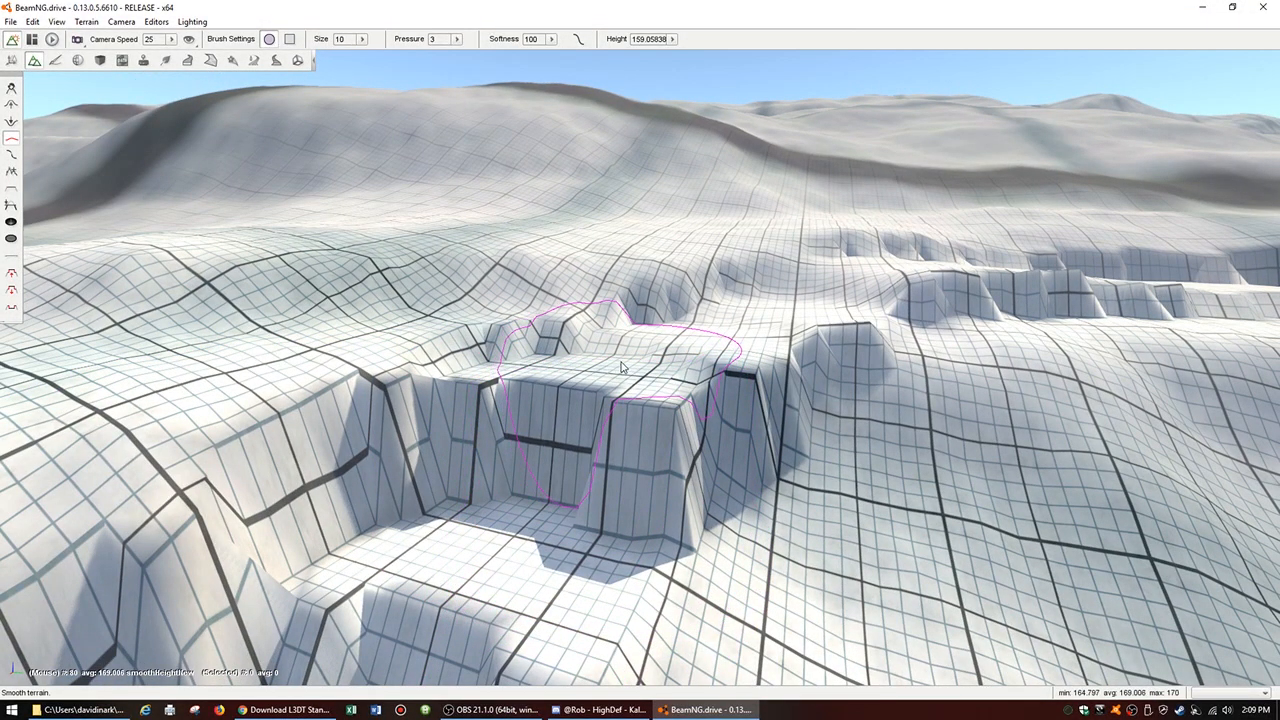
mouse_move(568, 415)
left_mouse_down()
mouse_move(545, 502)
mouse_move(558, 527)
left_mouse_up()
left_click_drag(652, 491, 862, 455)
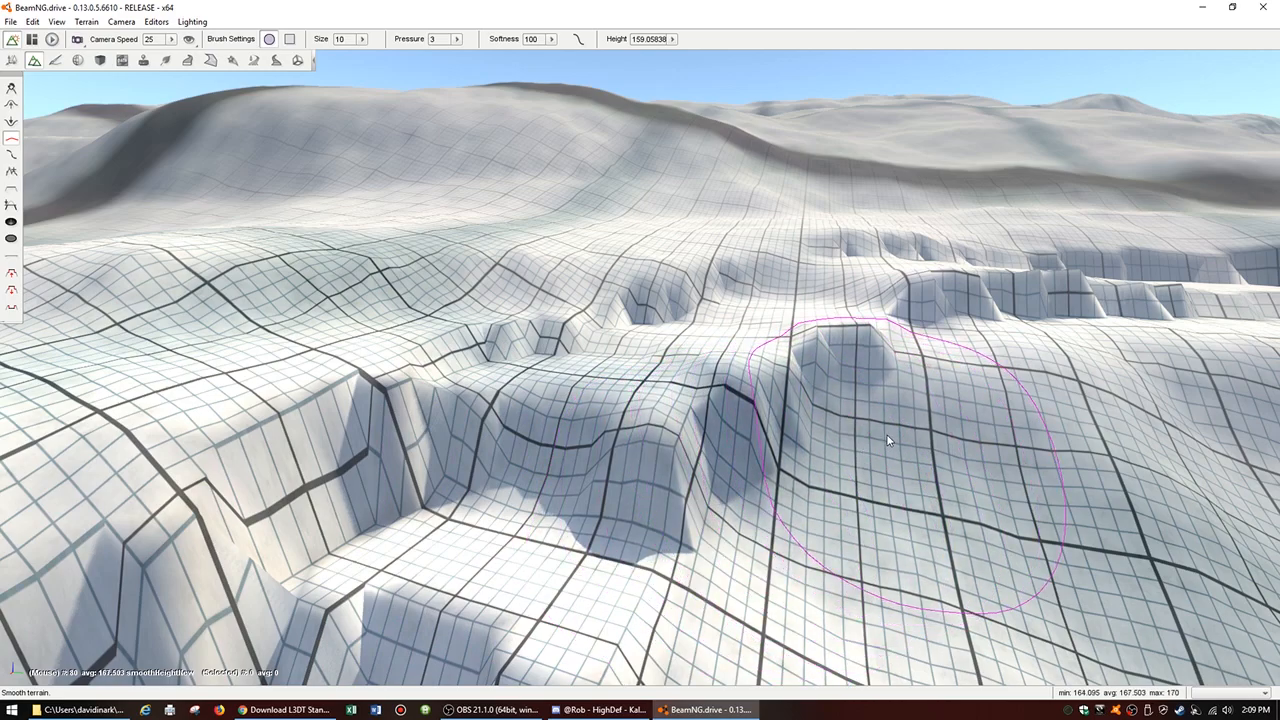
mouse_move(765, 512)
left_mouse_down()
mouse_move(751, 496)
mouse_move(623, 562)
left_mouse_up()
mouse_move(475, 500)
left_mouse_down()
mouse_move(430, 486)
mouse_move(457, 529)
mouse_move(410, 543)
mouse_move(457, 610)
left_mouse_up()
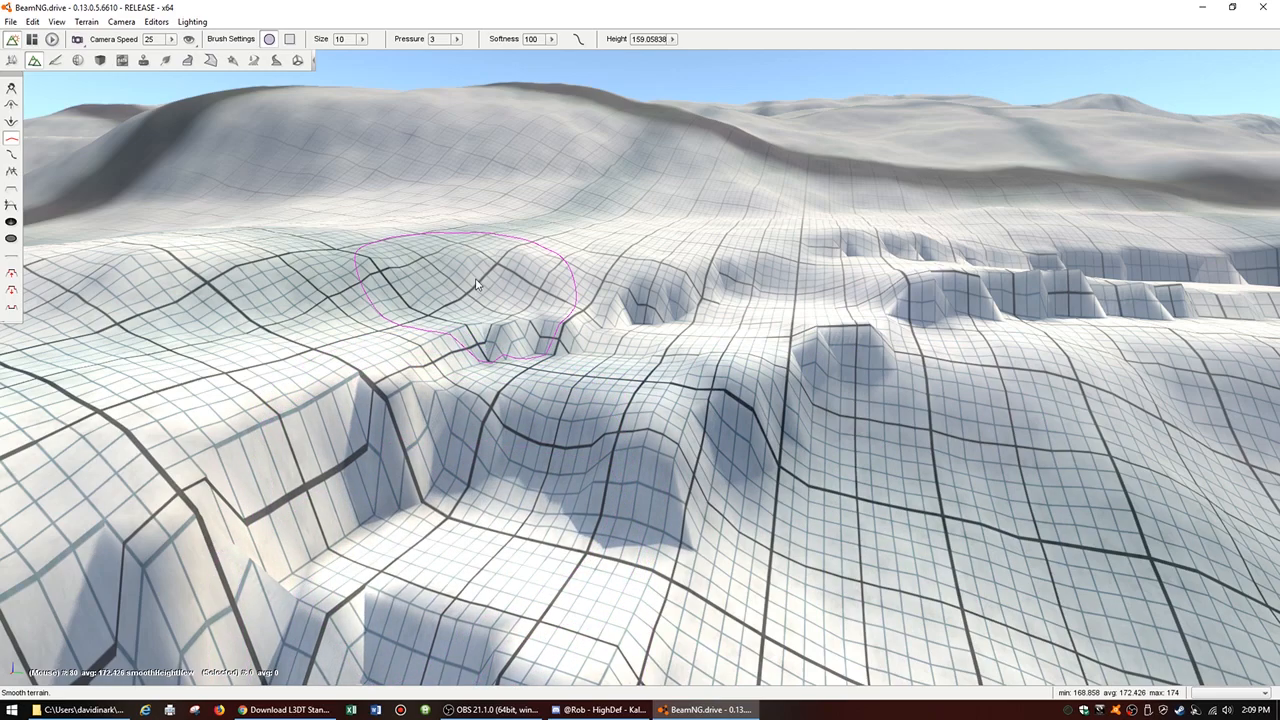
Step: Soften the stepped ledges between the levelled patches on the descending section of the road
key("s")
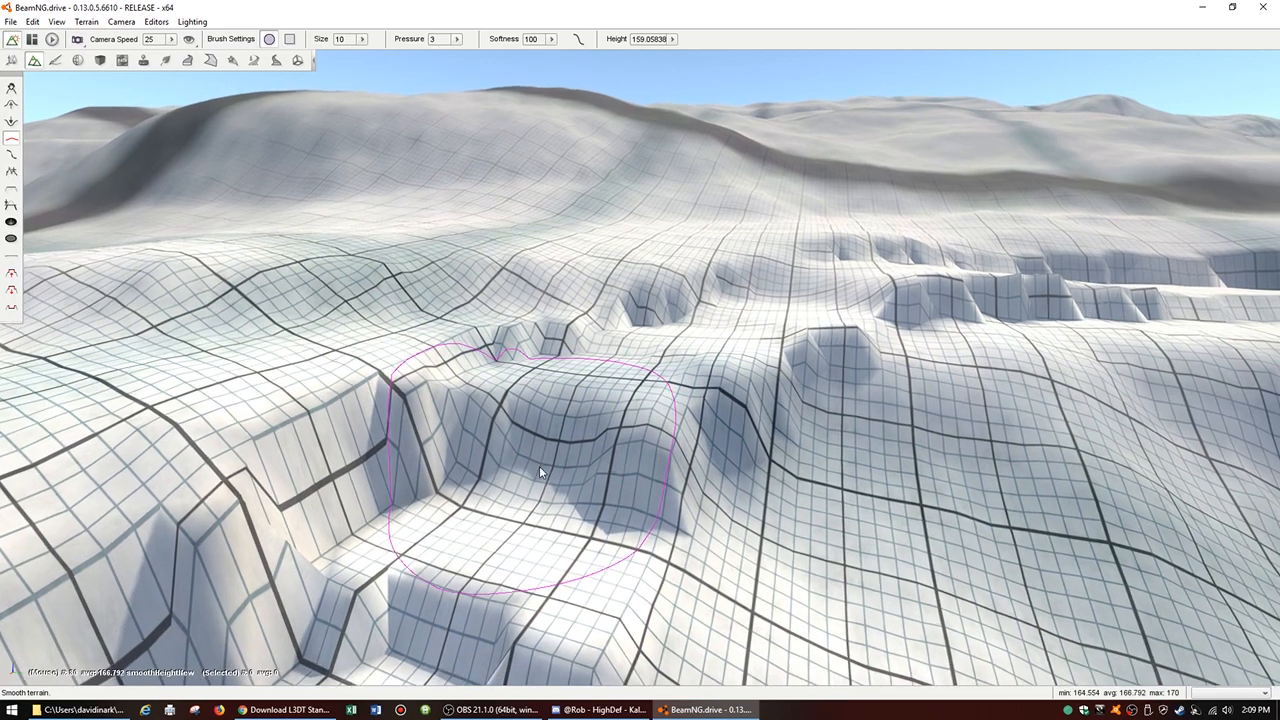
right_click_drag(544, 587, 555, 590)
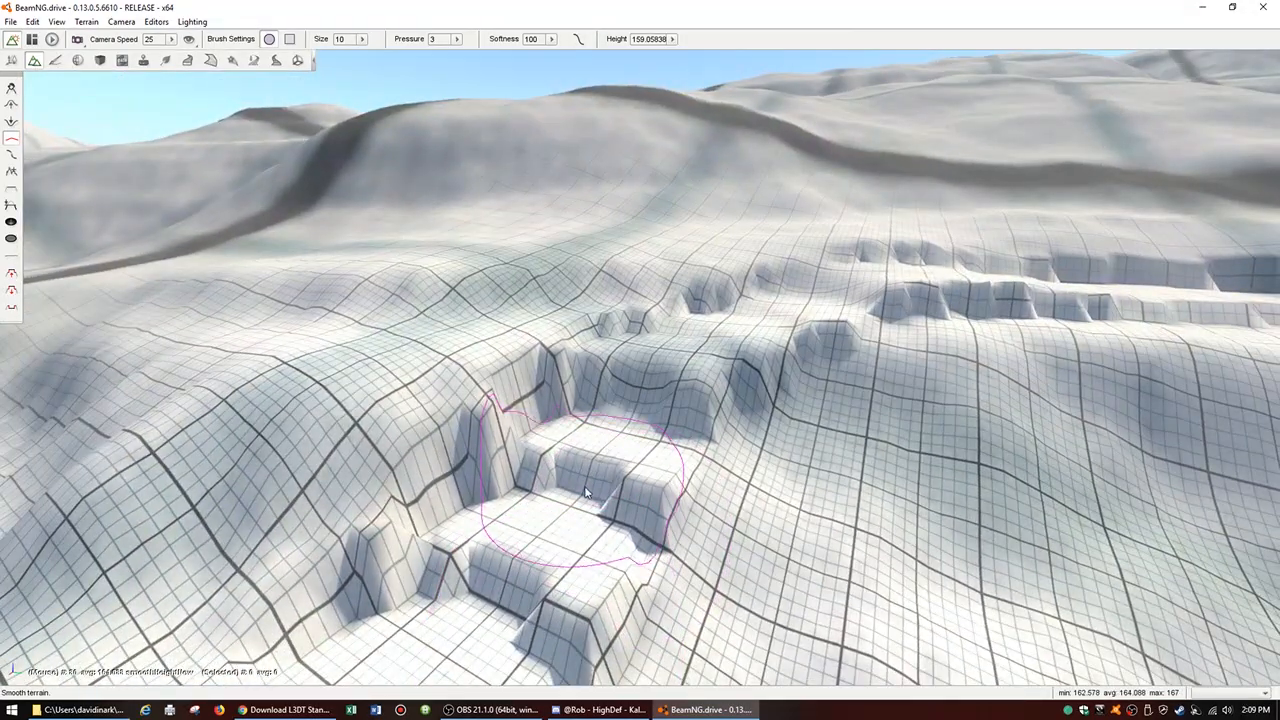
mouse_move(576, 481)
left_mouse_down()
mouse_move(547, 473)
mouse_move(634, 504)
mouse_move(474, 580)
left_mouse_up()
left_click_drag(544, 620, 492, 592)
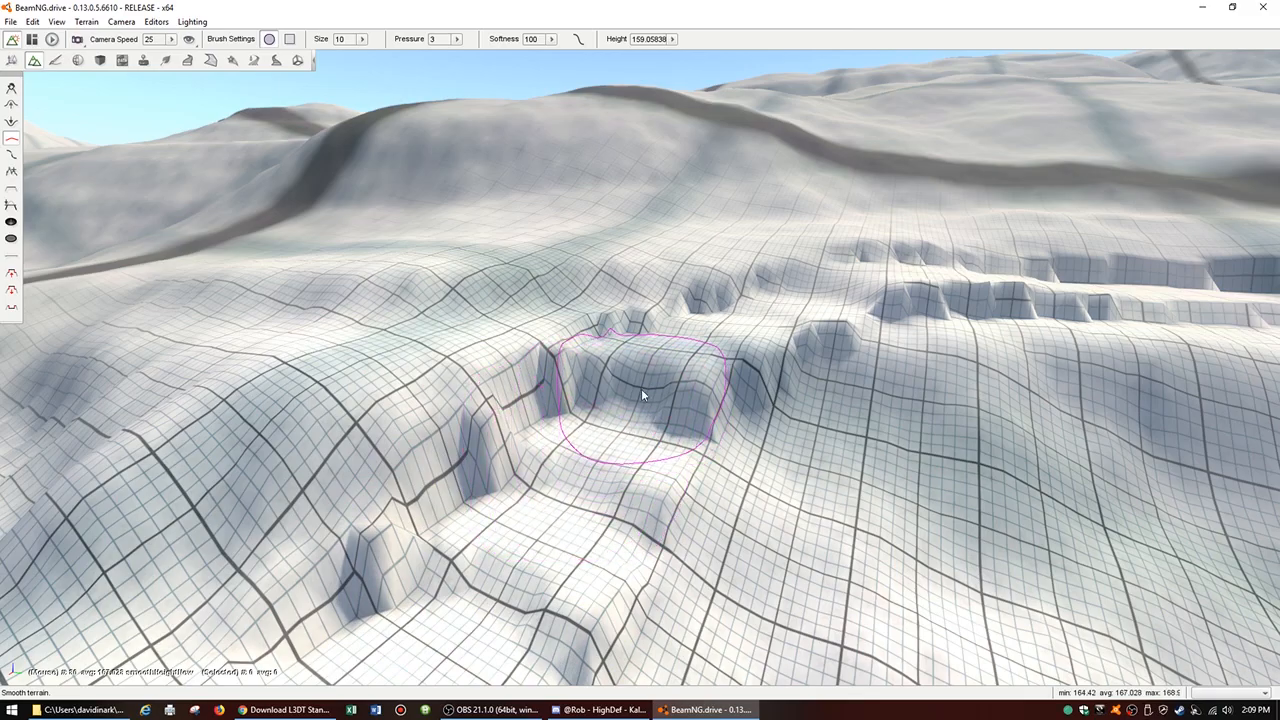
Step: Smooth the lowest patches and their edges where the road runs out onto the flatter ground
key("w")
mouse_move(650, 447)
right_mouse_down()
mouse_move(640, 520)
mouse_move(510, 510)
mouse_move(651, 466)
right_mouse_up()
key("a")
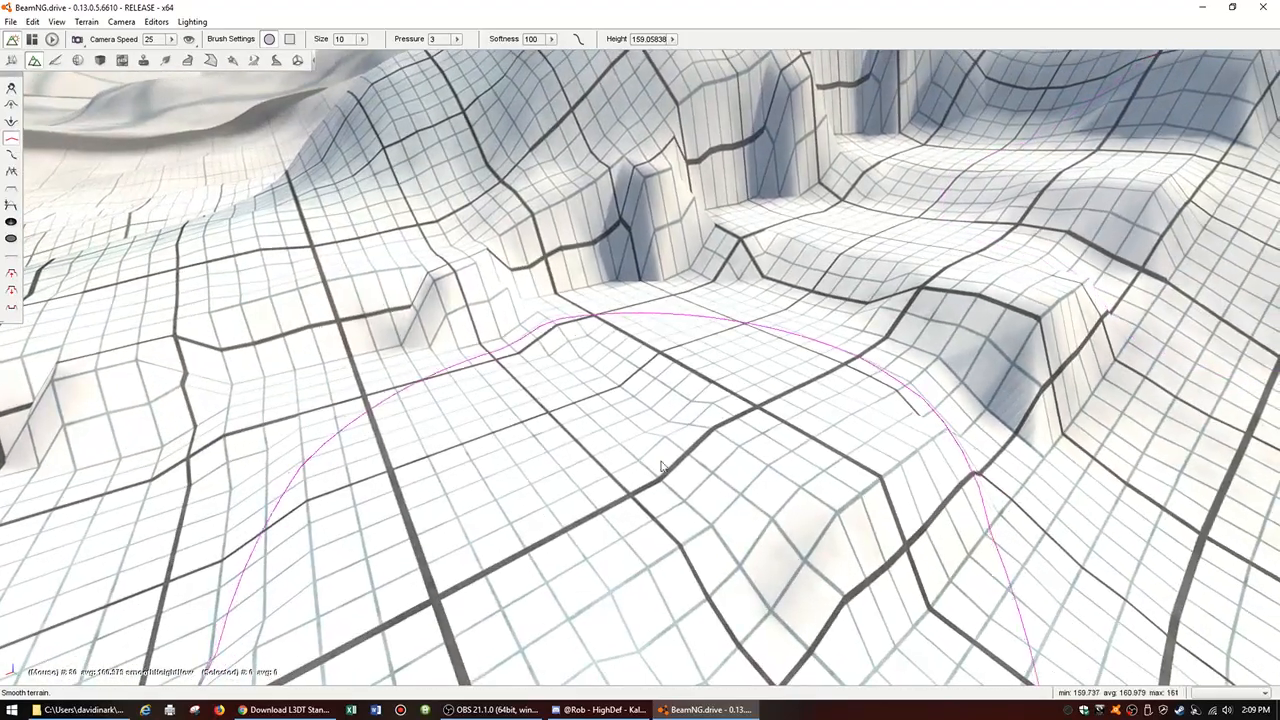
left_click_drag(666, 391, 653, 384)
key("s")
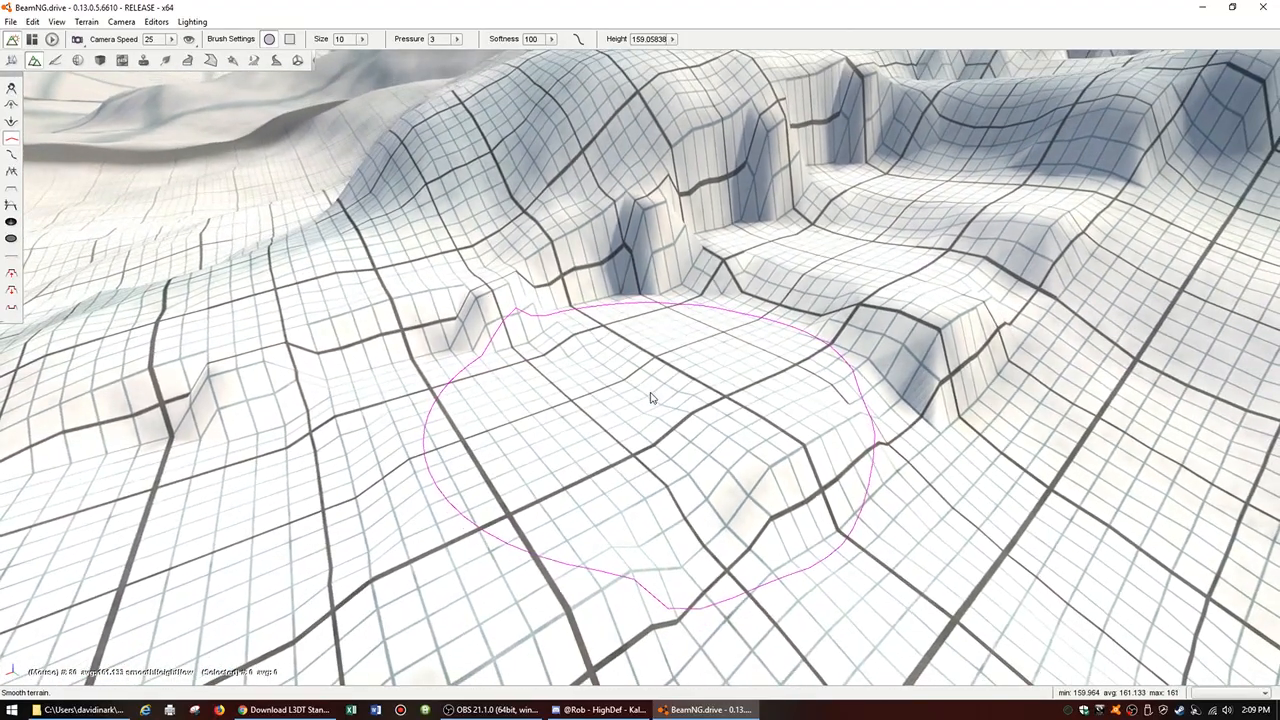
mouse_move(786, 306)
left_mouse_down()
mouse_move(796, 302)
mouse_move(784, 321)
left_mouse_up()
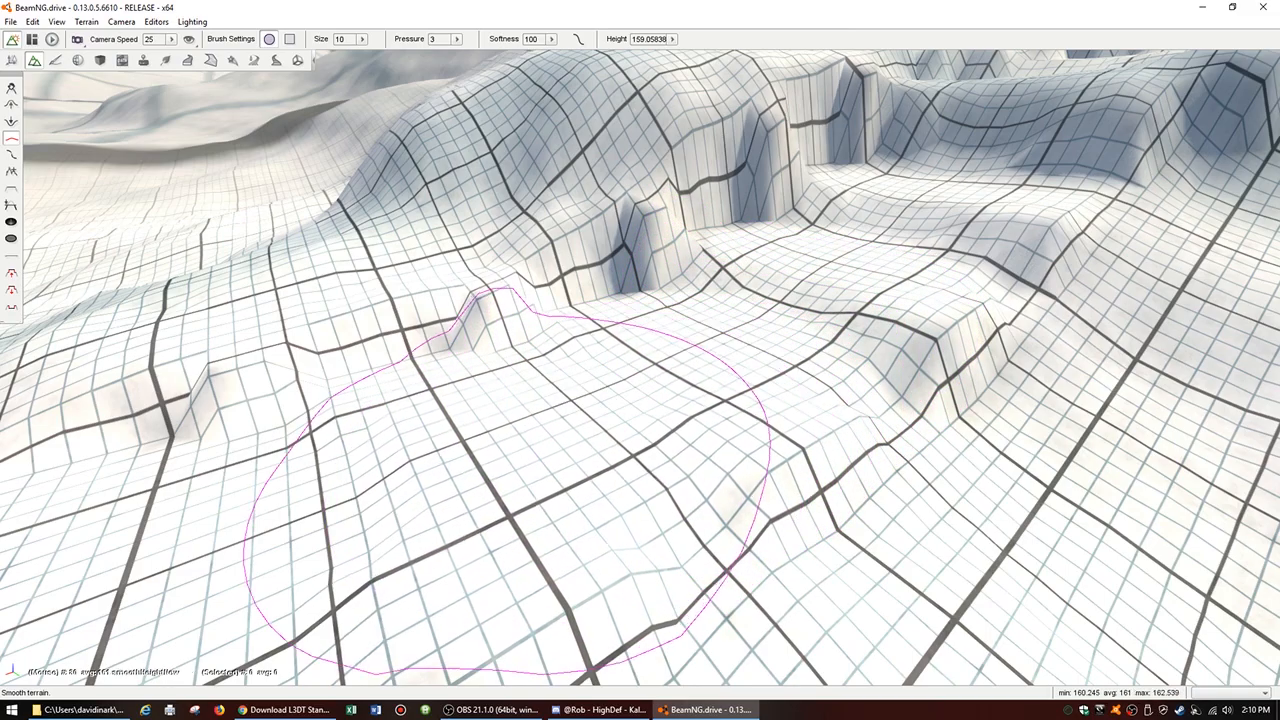
key("a")
key("s")
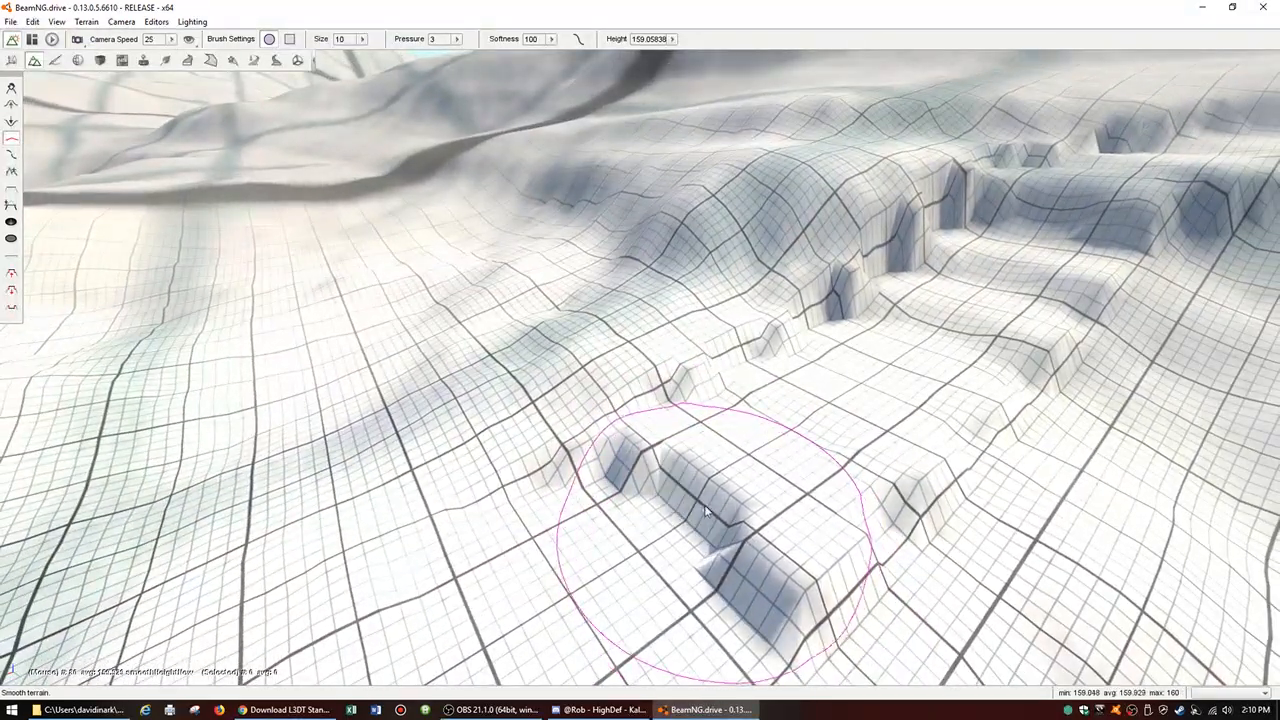
left_click_drag(705, 511, 733, 495)
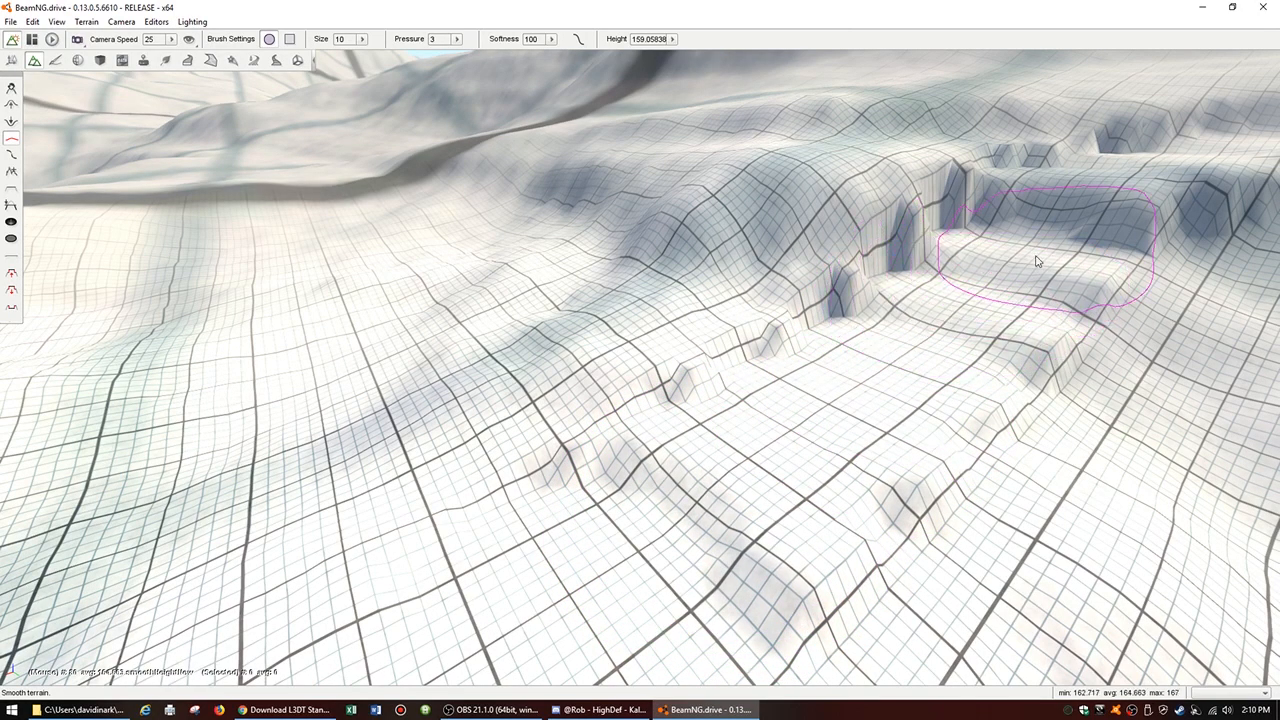
Step: Smooth the remaining steep face below the bend into a continuous ramp
mouse_move(1121, 261)
right_mouse_down()
mouse_move(1206, 200)
mouse_move(1134, 204)
mouse_move(1112, 232)
mouse_move(1118, 256)
mouse_move(1121, 242)
right_mouse_up()
key("w")
key("w")
key("s")
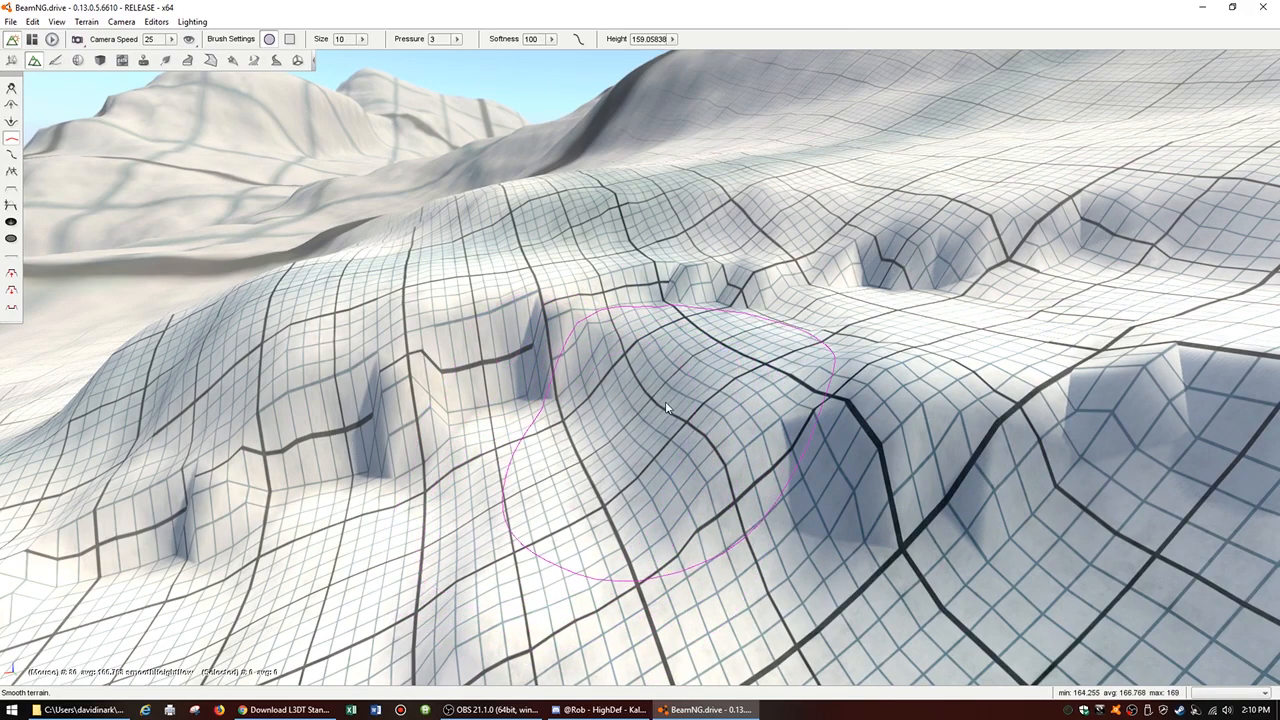
Step: Smooth the jagged outer bank beside the top of the ramp and around the bend
left_click_drag(1088, 369, 1131, 397)
key("s")
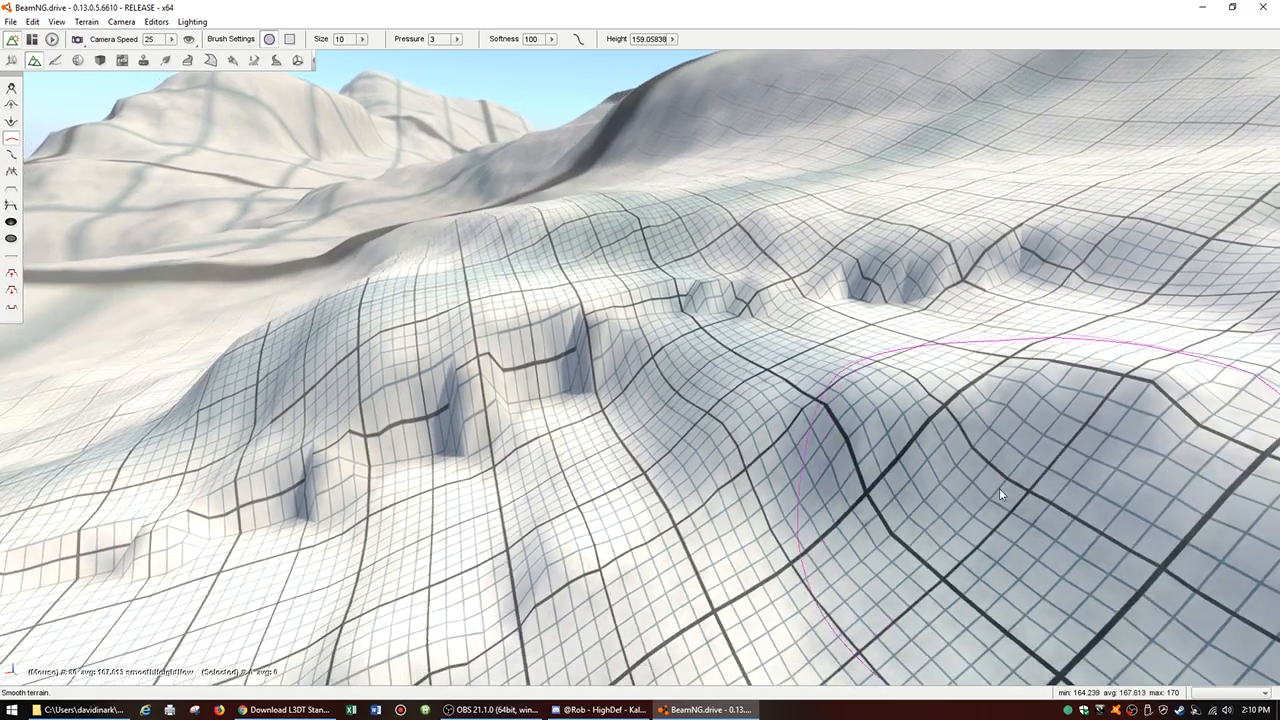
key("a")
key("d")
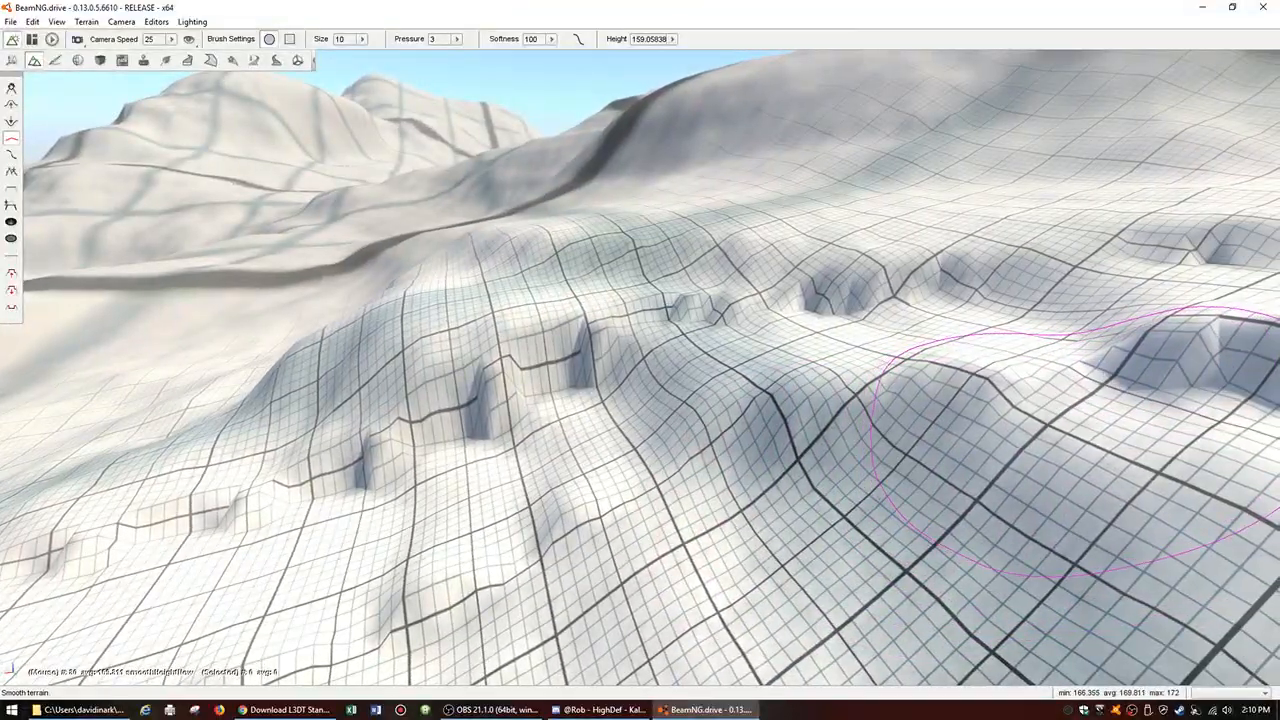
key("a")
right_click_drag(1074, 377, 1274, 370)
key("a")
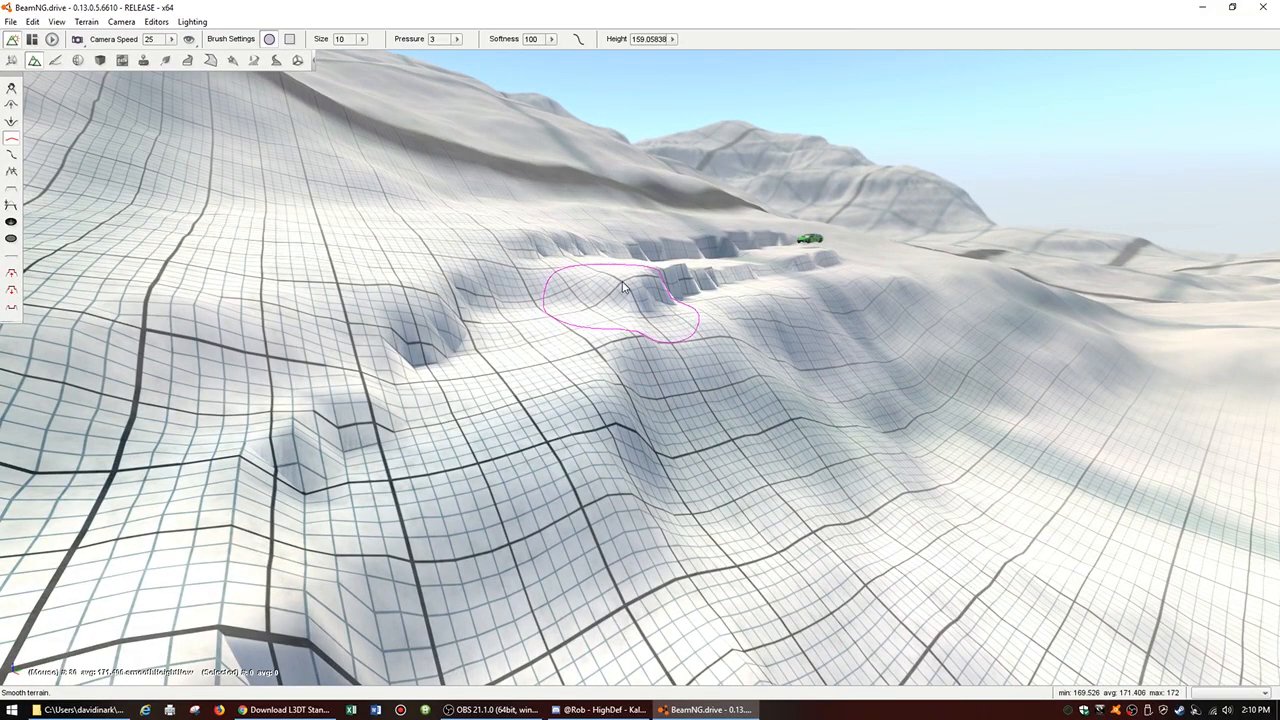
Step: Smooth the sharp pits in the inner bank below the bend, and reduce the brush size to 5
mouse_move(475, 319)
left_mouse_down()
mouse_move(412, 342)
mouse_move(348, 450)
left_mouse_up()
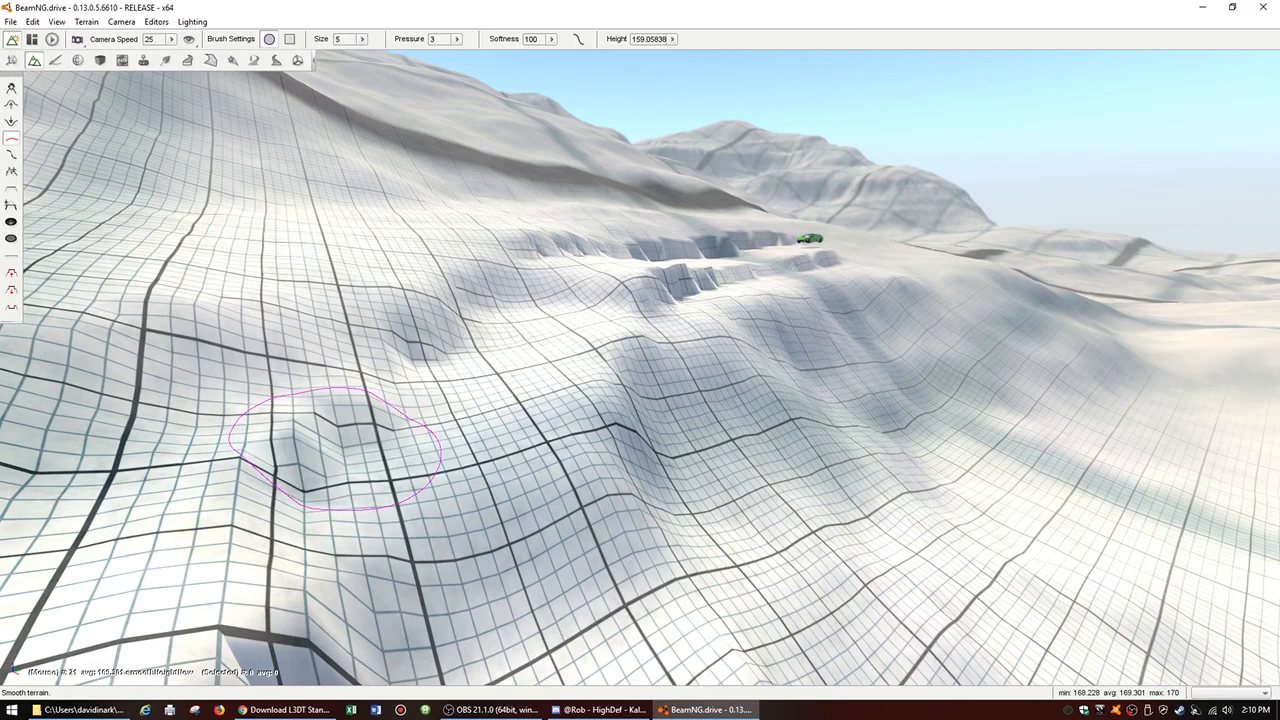
left_click_drag(298, 490, 325, 540)
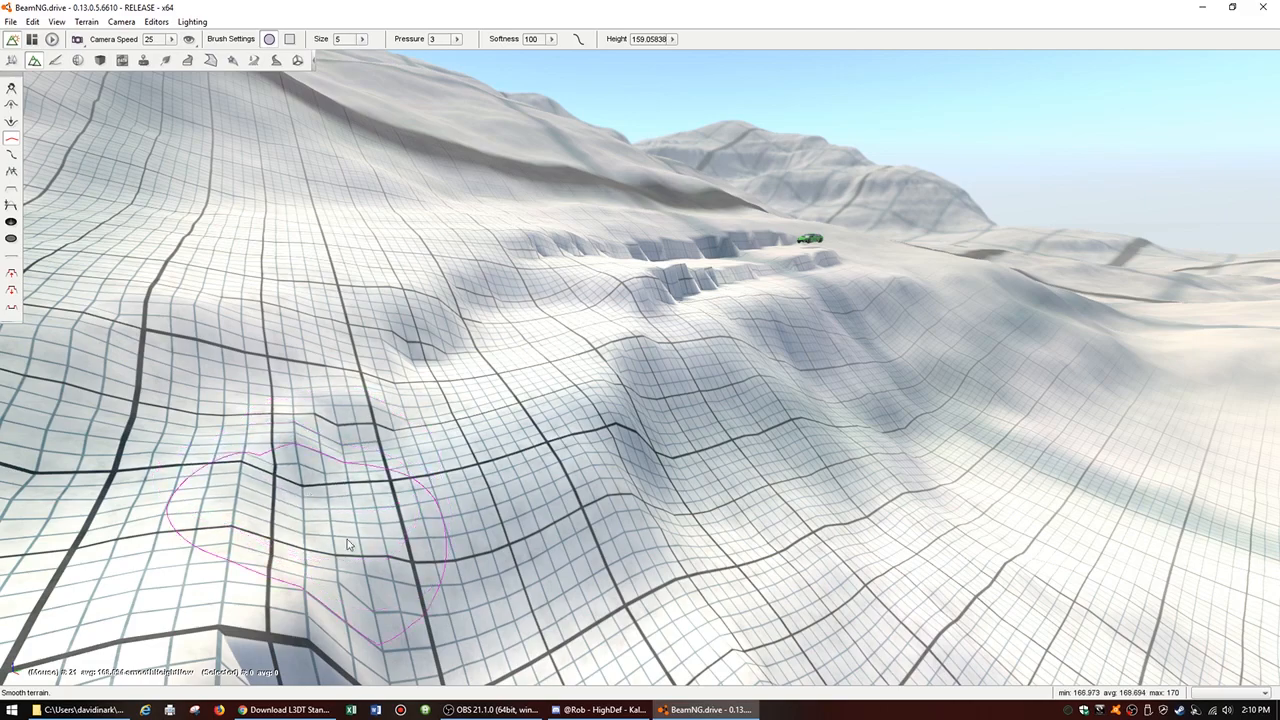
key("d")
key("d")
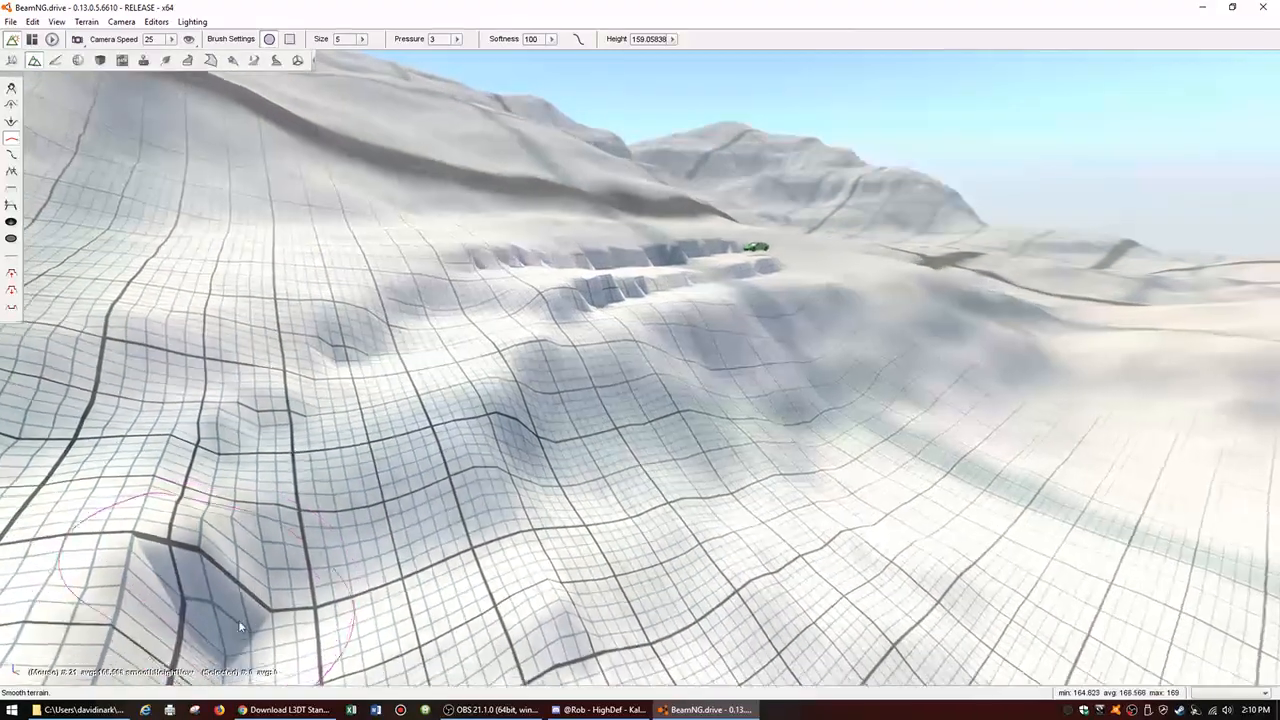
key("d")
key("w")
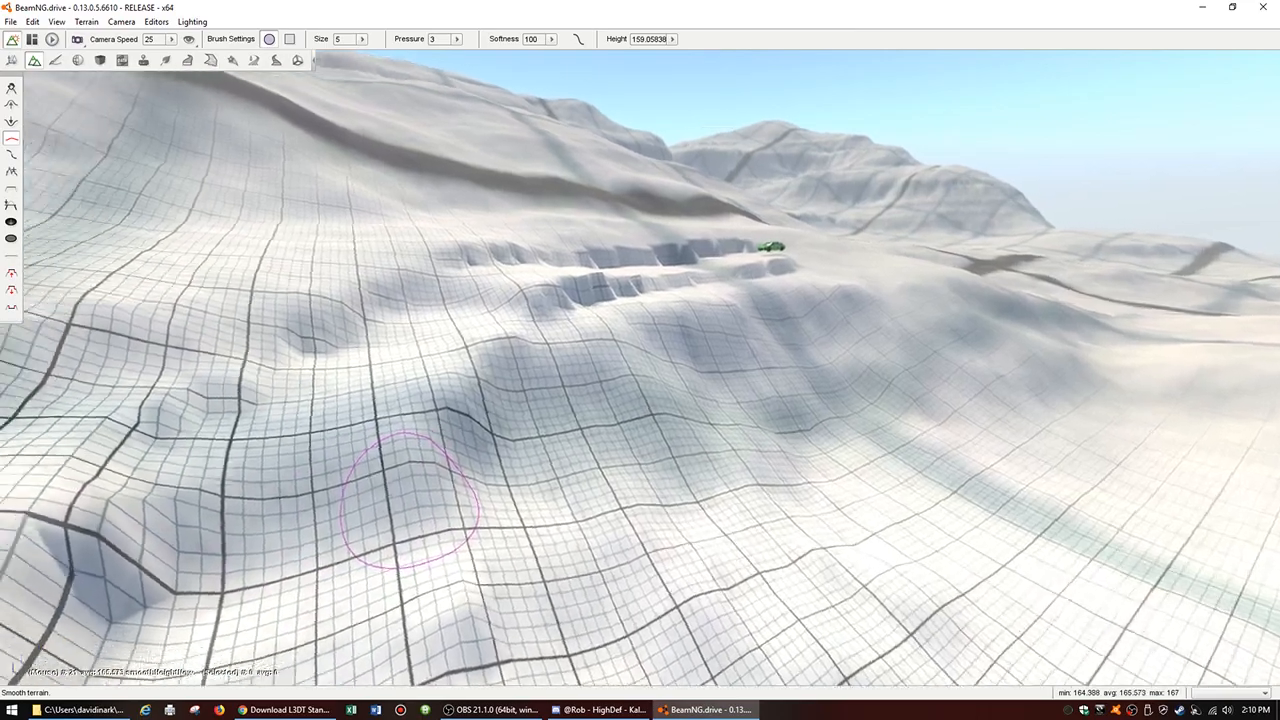
Step: Examine the road from the upper section down to the flatter ground for edges that still need smoothing
key("s")
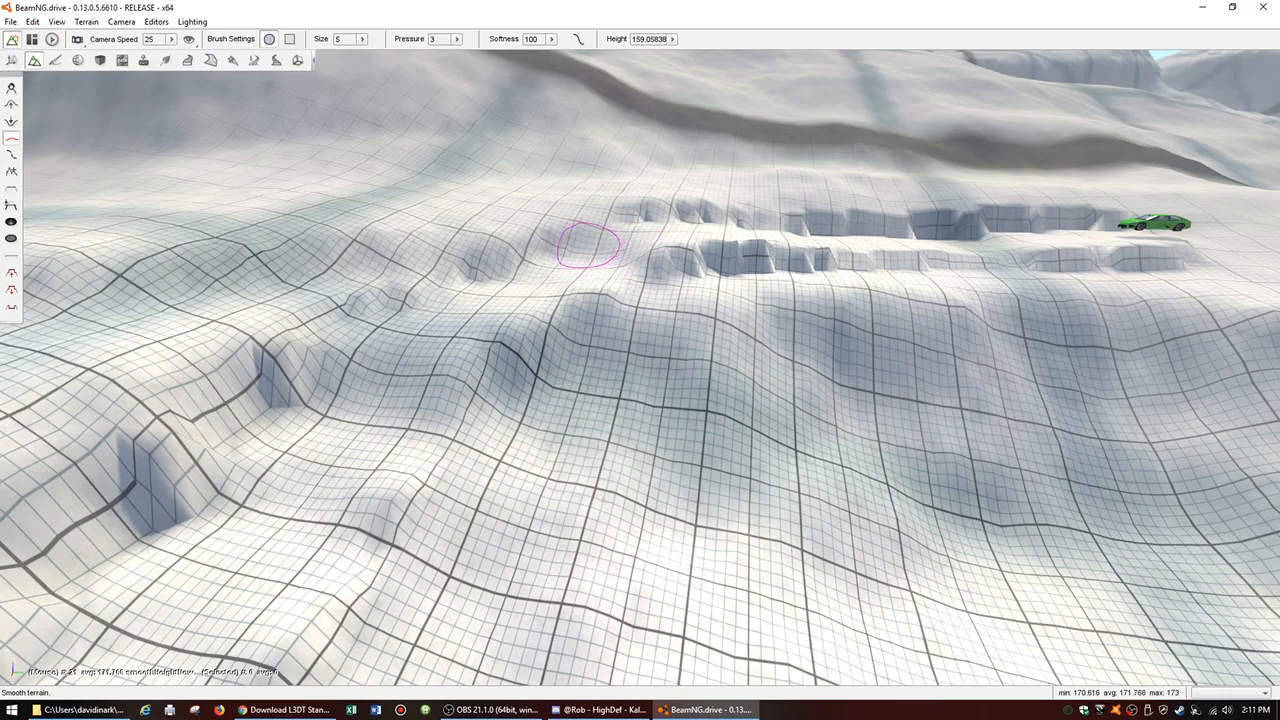
key("w")
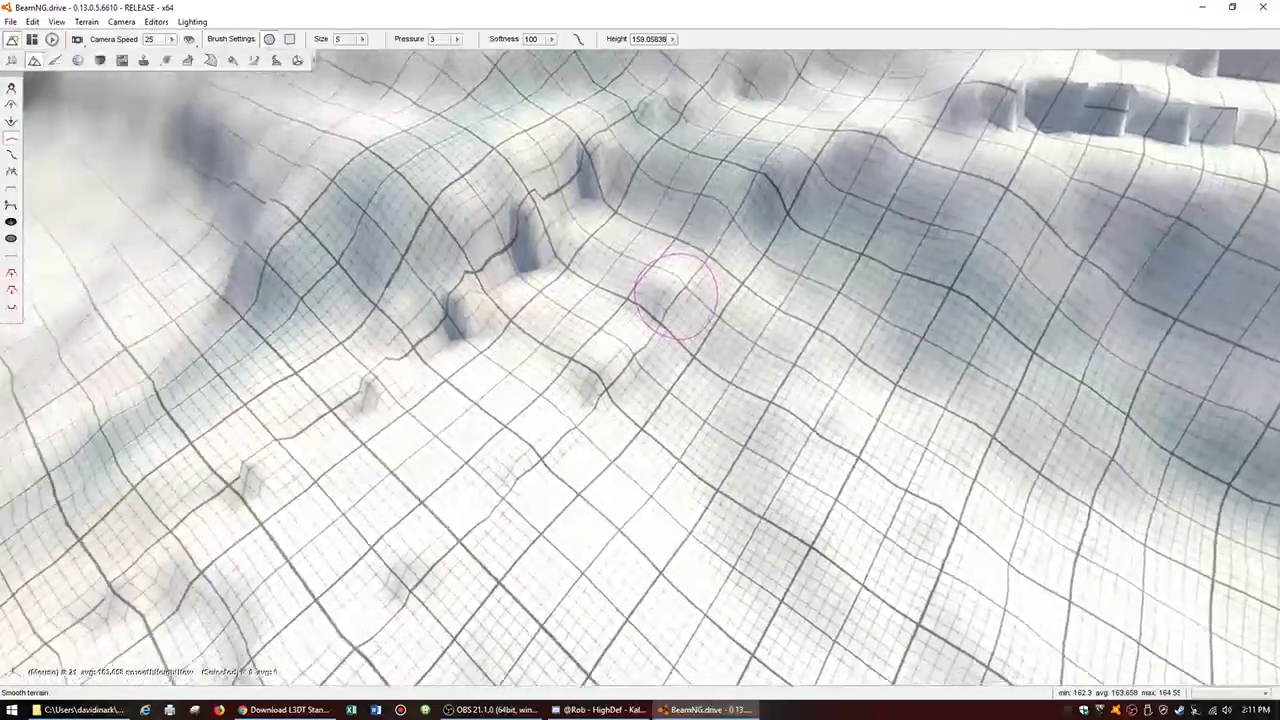
key("w")
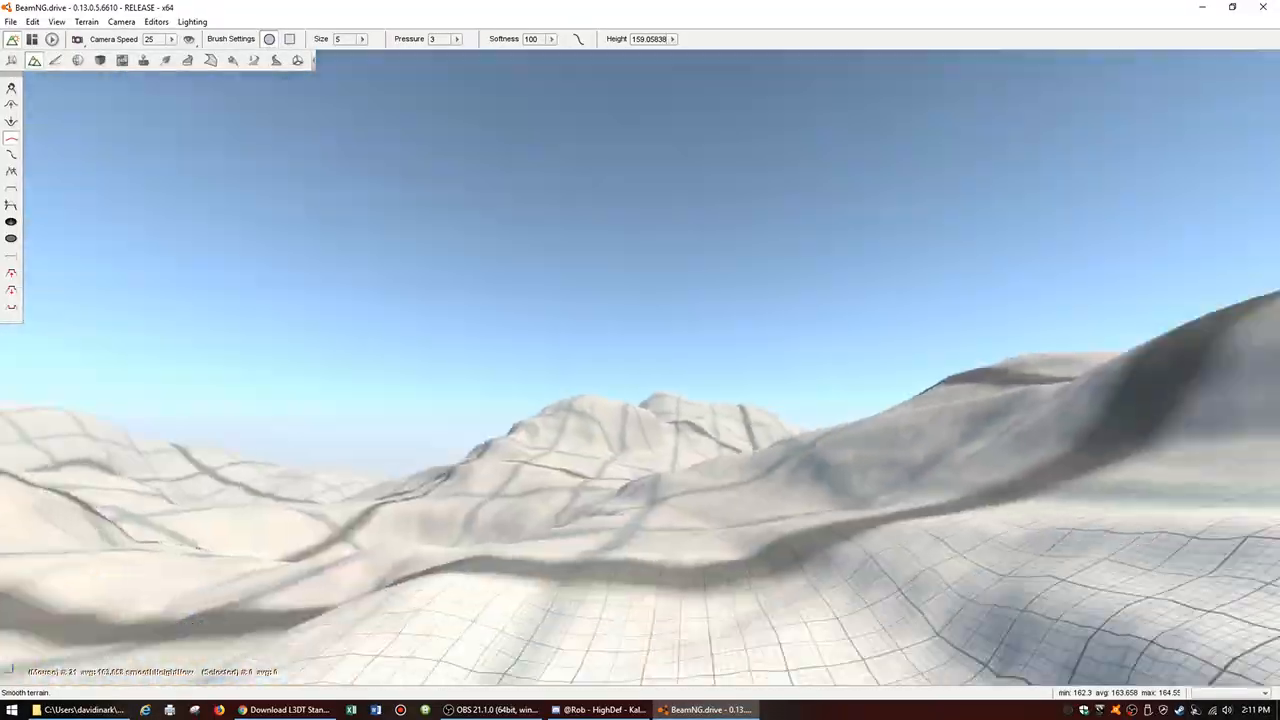
mouse_move(640, 368)
right_mouse_down()
mouse_move(650, 480)
mouse_move(770, 520)
mouse_move(715, 490)
mouse_move(590, 475)
mouse_move(610, 520)
mouse_move(635, 525)
mouse_move(512, 440)
right_mouse_up()
key("w")
key("s")
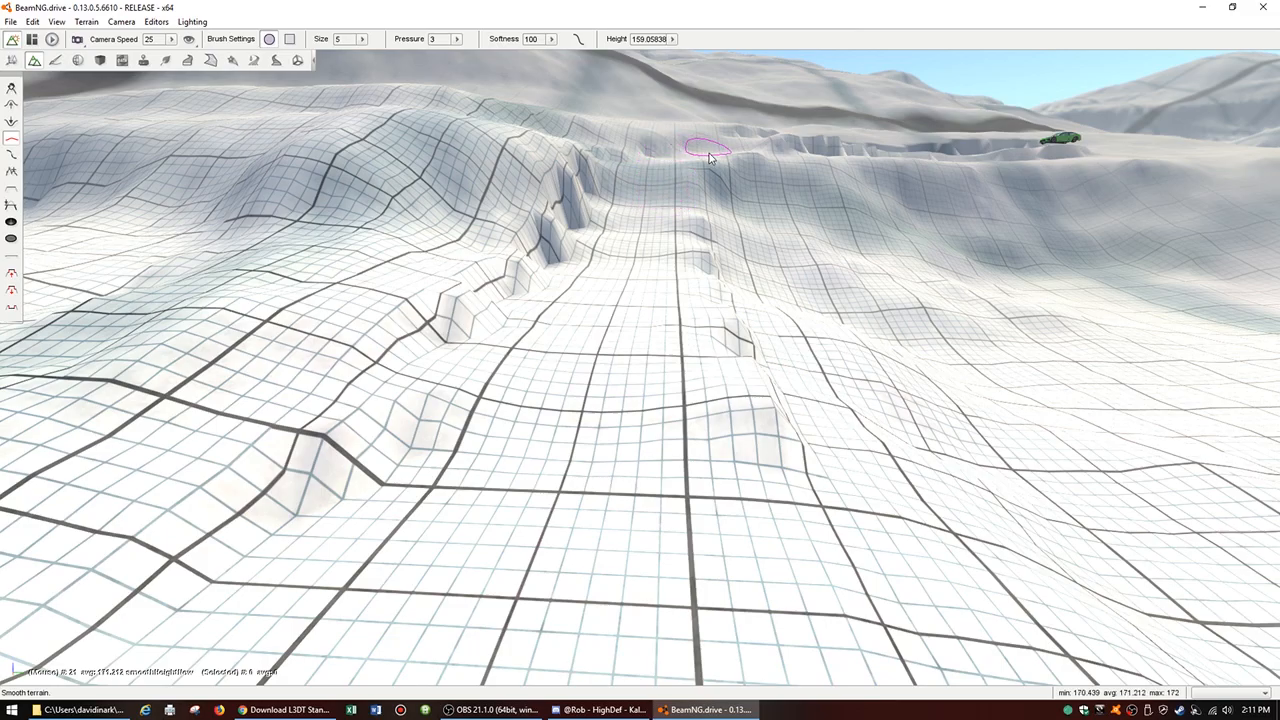
mouse_move(883, 286)
right_mouse_down()
mouse_move(950, 210)
mouse_move(957, 190)
mouse_move(928, 177)
mouse_move(962, 122)
mouse_move(857, 146)
mouse_move(668, 220)
mouse_move(696, 182)
mouse_move(688, 340)
mouse_move(704, 370)
mouse_move(748, 315)
mouse_move(737, 272)
right_mouse_up()
key("w")
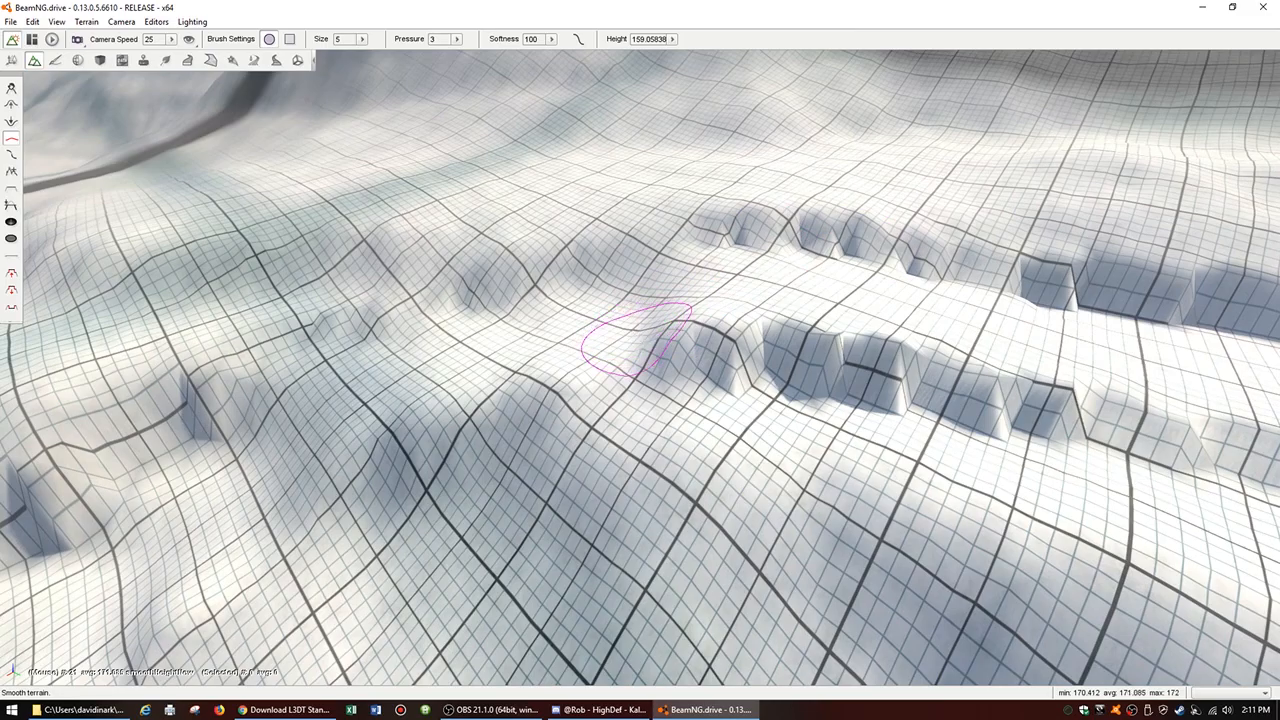
Step: Smooth the blocky outer bank along the upper straight section of the road toward the car
right_click_drag(880, 367, 1145, 300)
right_click_drag(1198, 340, 1198, 350)
key("a")
right_click_drag(1100, 434, 1093, 441)
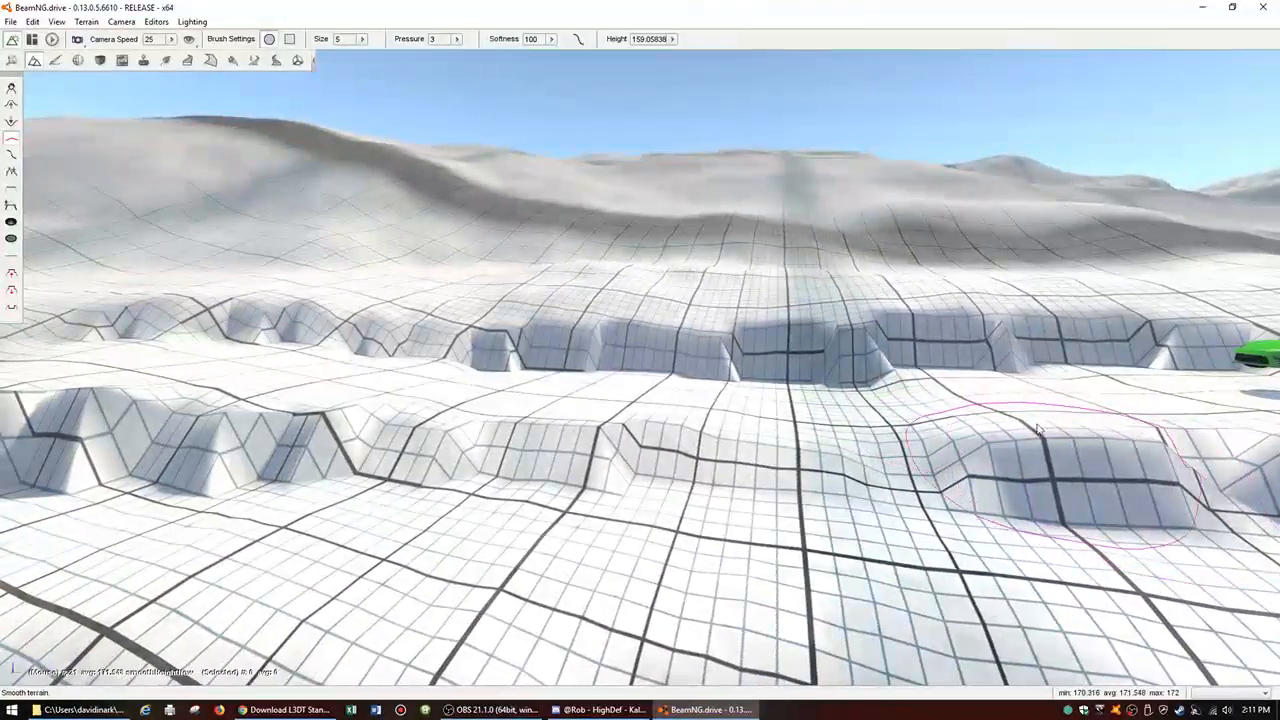
left_click_drag(1038, 430, 1015, 463)
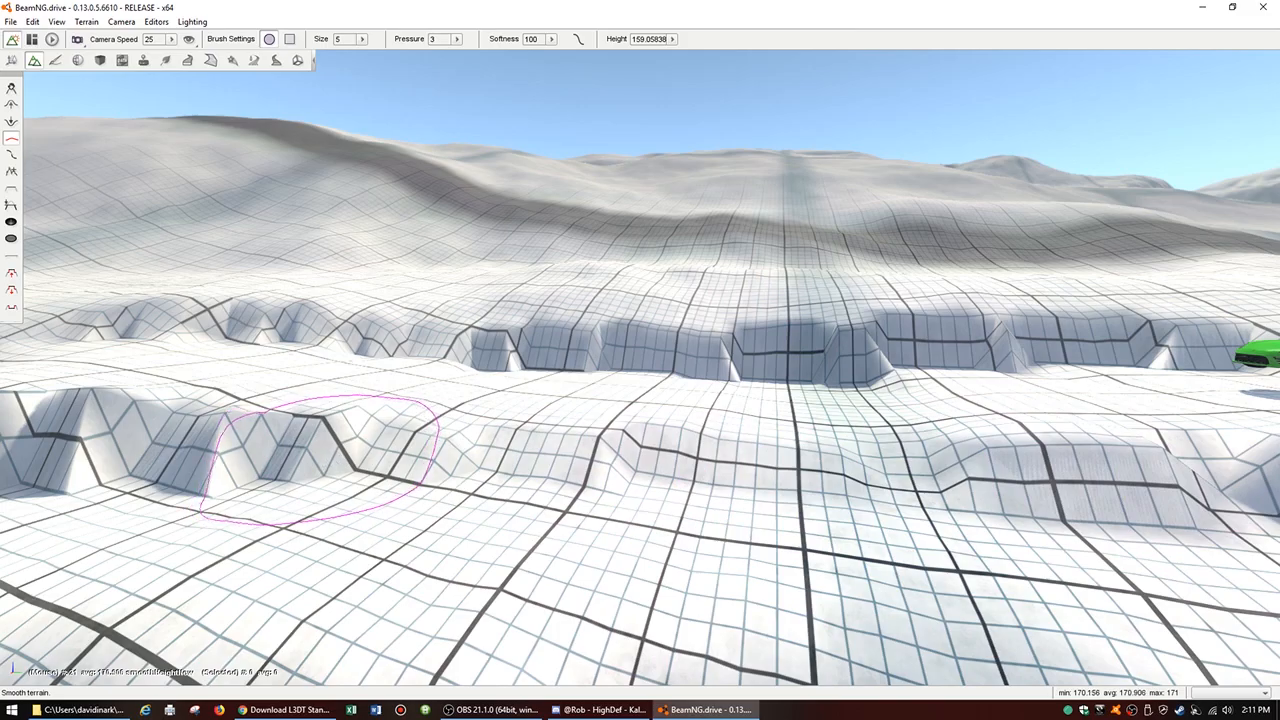
right_click_drag(256, 470, 332, 500)
key("w")
Step: Smooth the remaining jagged notches in the outer bank at the bend end of the upper section
mouse_move(503, 466)
right_mouse_down()
mouse_move(430, 458)
mouse_move(580, 400)
mouse_move(330, 525)
mouse_move(285, 530)
mouse_move(220, 490)
mouse_move(215, 530)
mouse_move(250, 610)
mouse_move(350, 635)
right_mouse_up()
key("w")
key("s")
key("w")
key("s")
key("s")
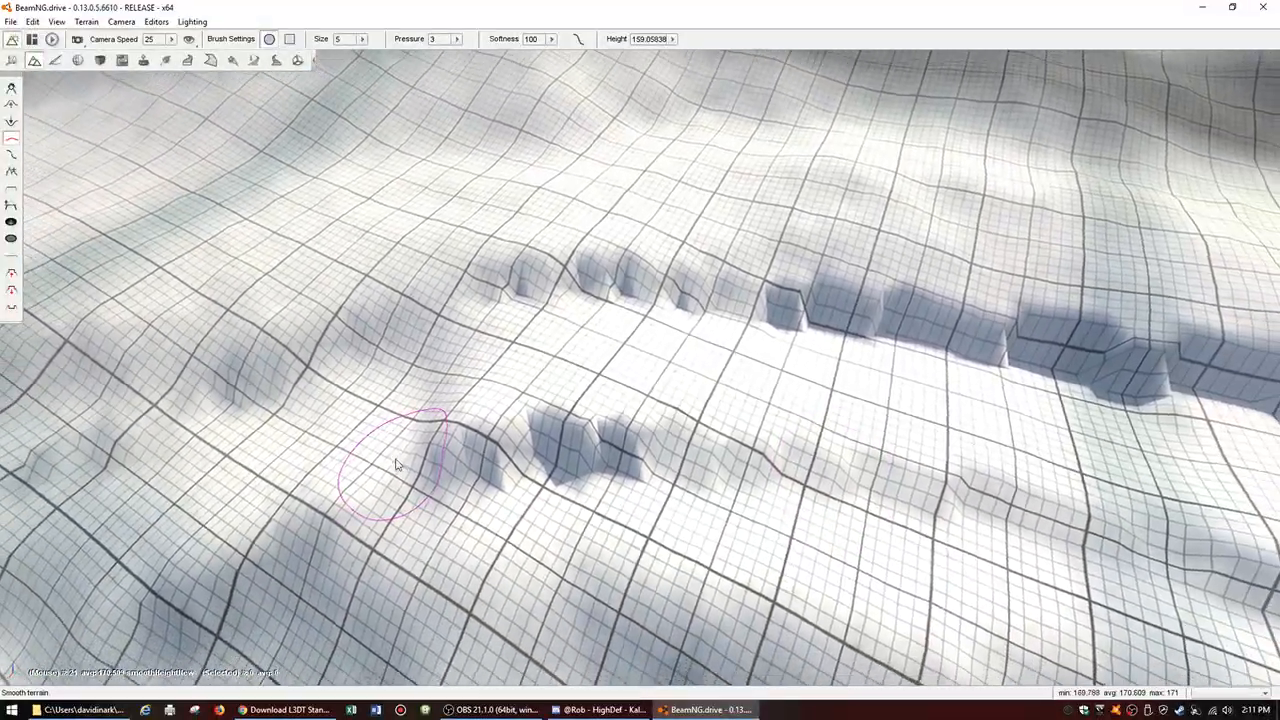
mouse_move(530, 458)
left_mouse_down()
mouse_move(638, 455)
mouse_move(473, 467)
mouse_move(566, 435)
mouse_move(621, 279)
mouse_move(528, 294)
mouse_move(732, 282)
mouse_move(844, 299)
left_mouse_up()
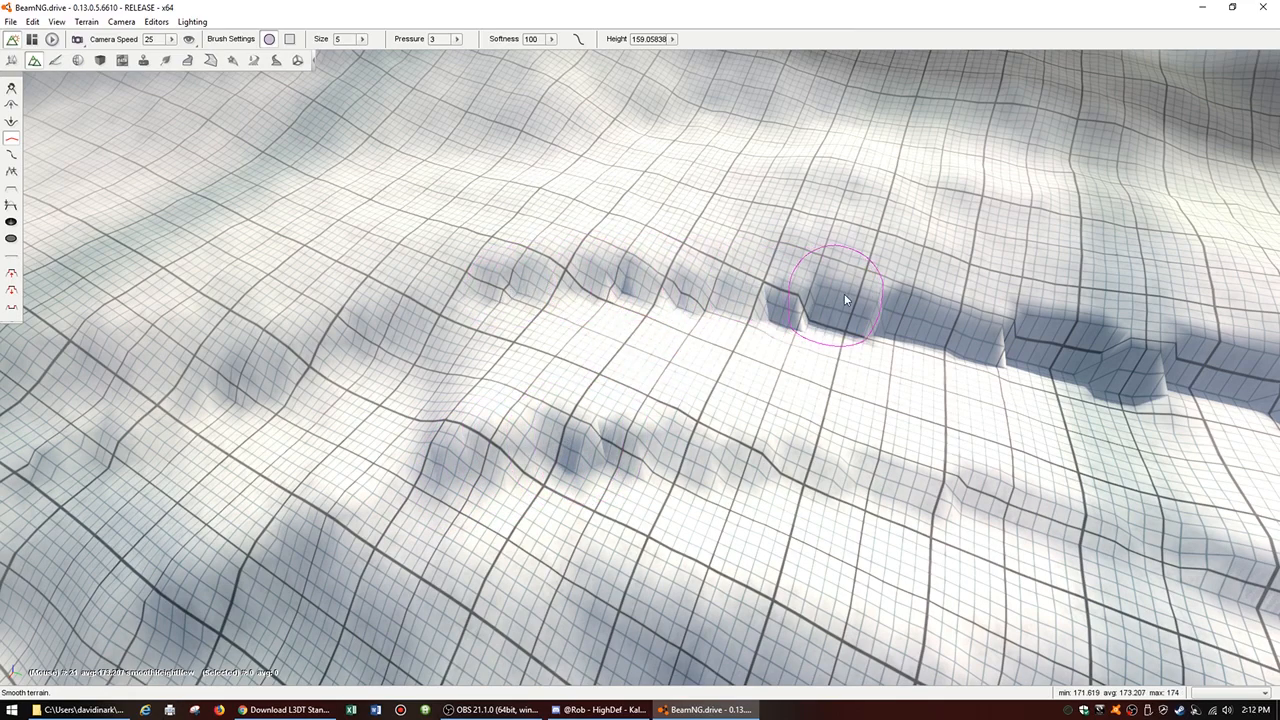
Step: Soften the steep blocks of the inner bank along the middle of the upper section
mouse_move(765, 298)
left_mouse_down()
mouse_move(1103, 340)
mouse_move(1082, 352)
mouse_move(807, 312)
left_mouse_up()
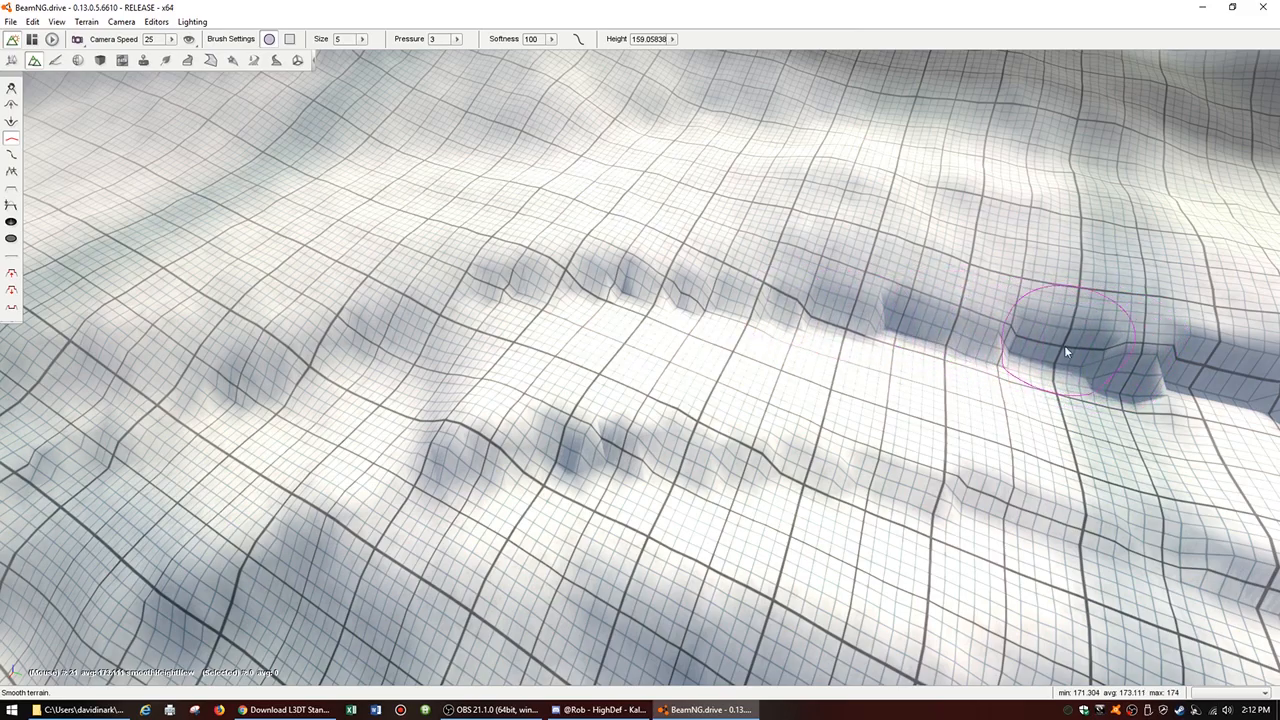
key("d")
key("s")
right_click_drag(1063, 428, 1077, 438)
key("d")
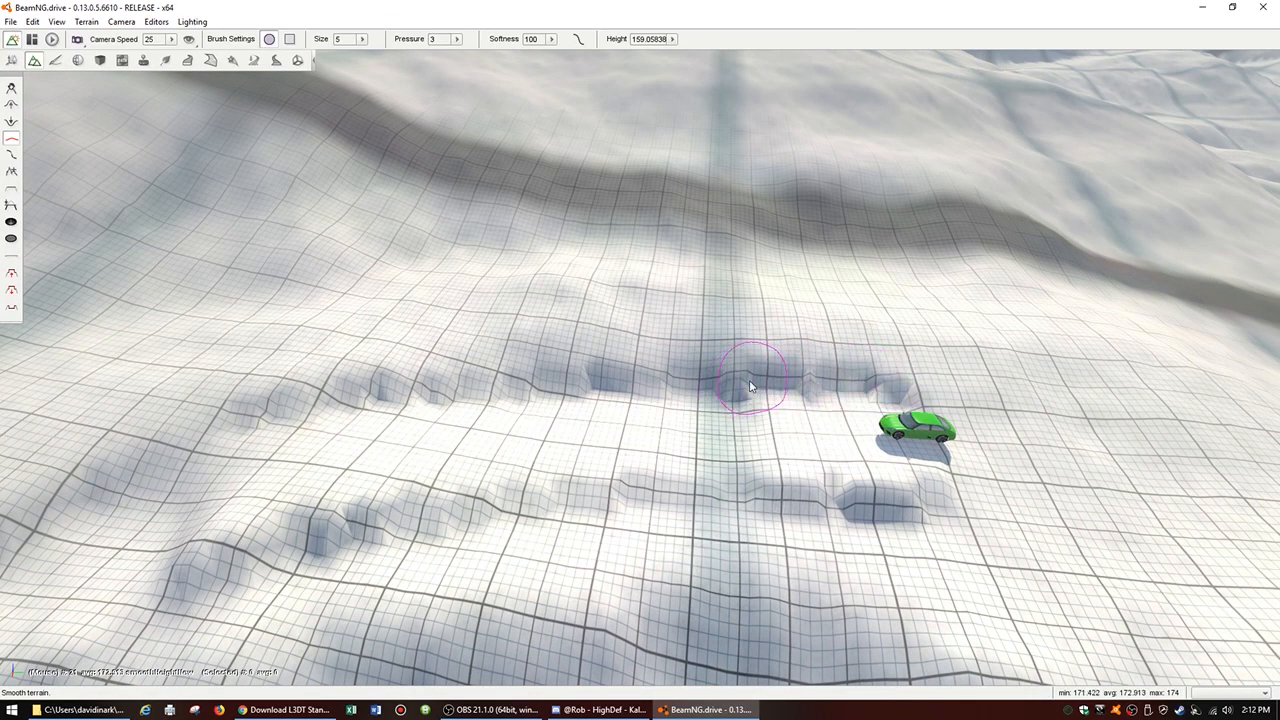
Step: Smooth the inner bank beside the car and on along the road toward the bend
key("w")
mouse_move(838, 460)
right_mouse_down()
mouse_move(980, 540)
mouse_move(1040, 400)
mouse_move(940, 390)
mouse_move(850, 450)
mouse_move(786, 430)
right_mouse_up()
key("d")
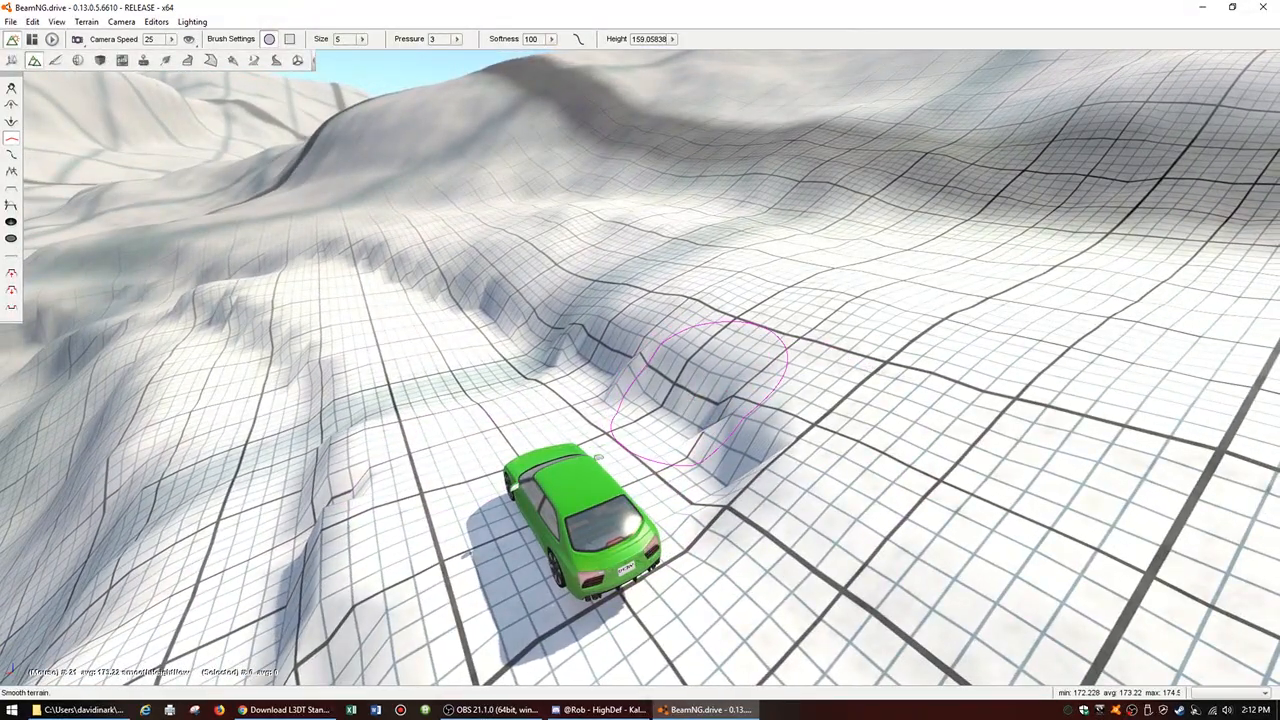
mouse_move(653, 393)
left_mouse_down()
mouse_move(740, 395)
mouse_move(770, 380)
mouse_move(660, 400)
mouse_move(564, 348)
left_mouse_up()
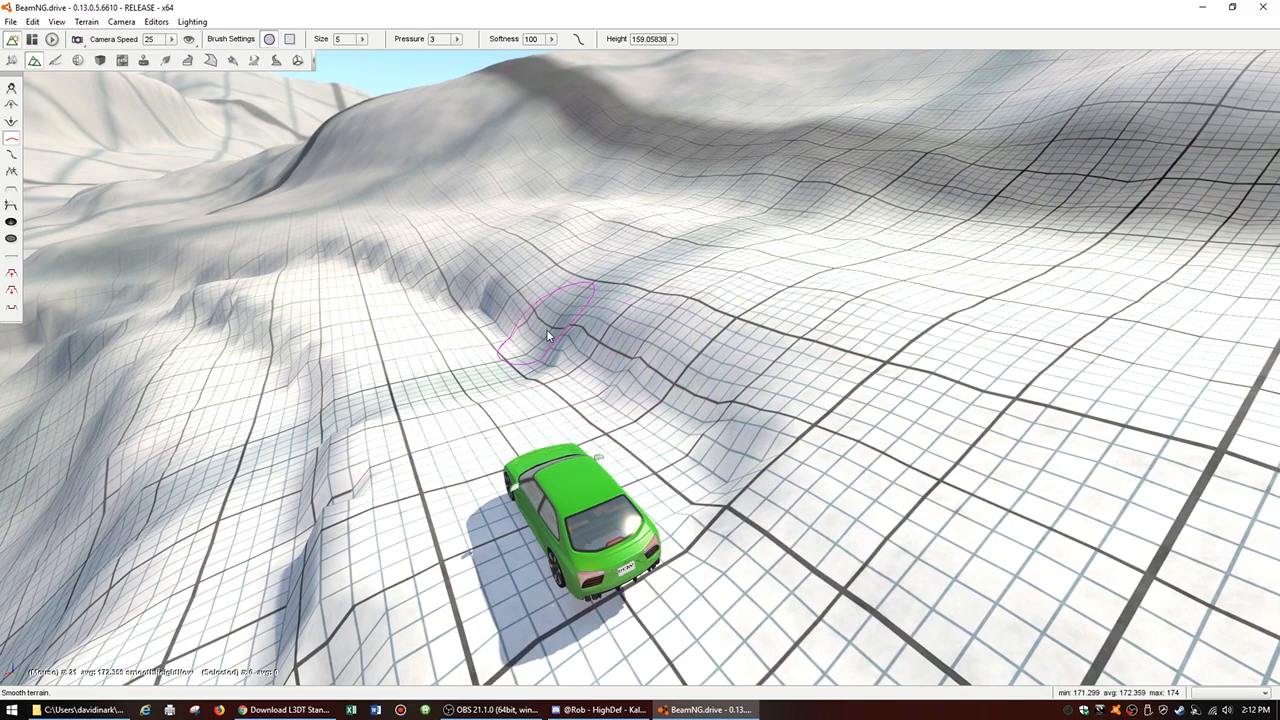
left_click_drag(521, 311, 481, 289)
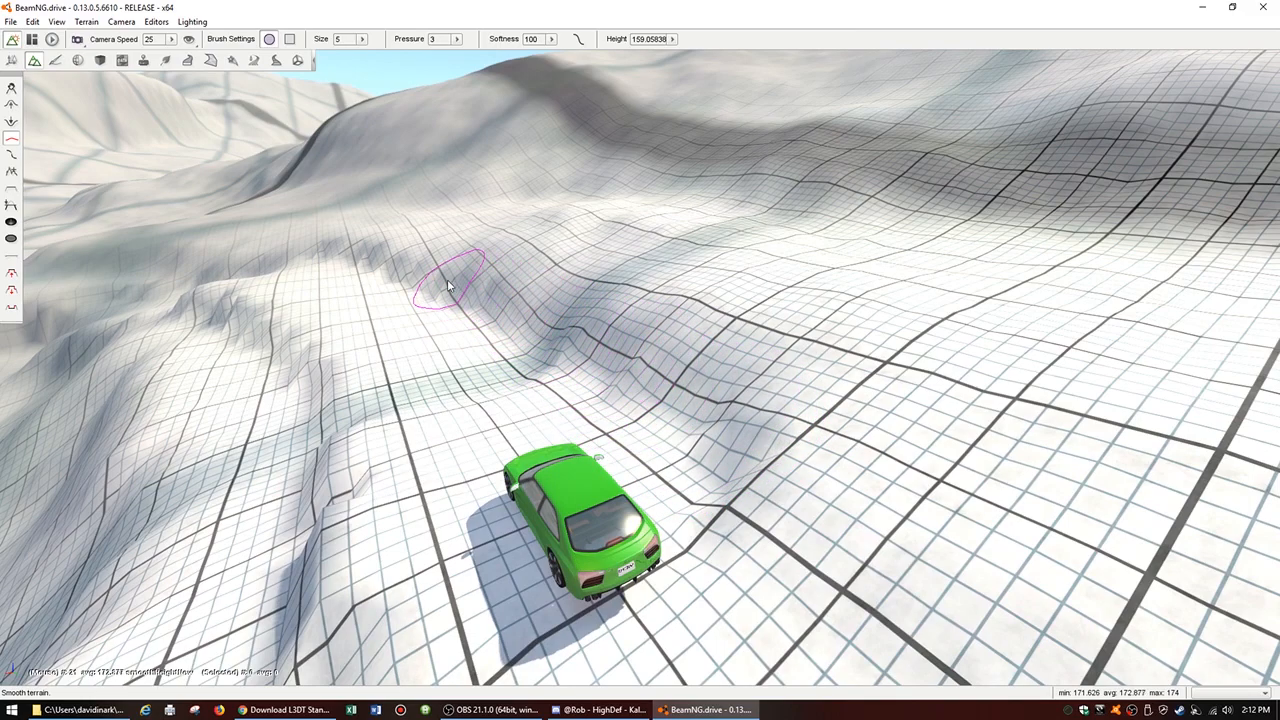
Step: Smooth the outer bank along the upper section and the rough edge next to the car
mouse_move(575, 342)
left_mouse_down()
mouse_move(733, 439)
mouse_move(725, 540)
mouse_move(352, 522)
mouse_move(300, 475)
mouse_move(285, 375)
mouse_move(250, 352)
left_mouse_up()
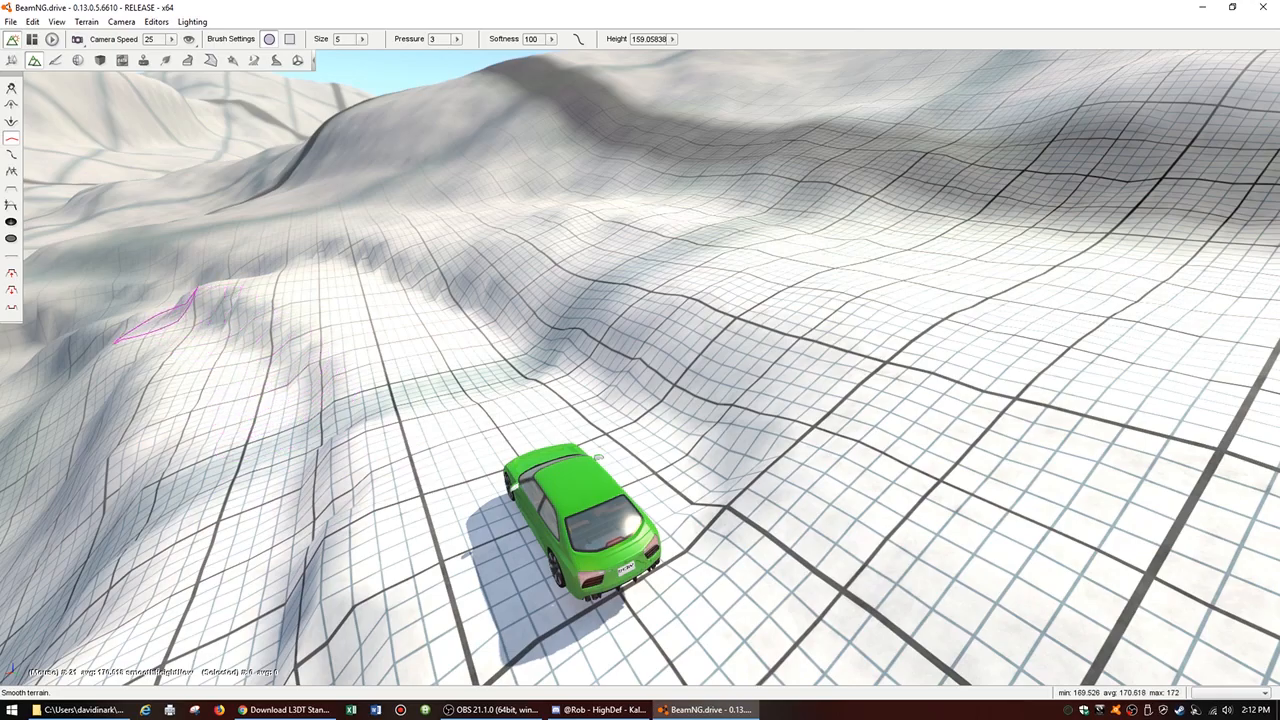
key("w")
mouse_move(318, 500)
right_mouse_down()
mouse_move(248, 468)
mouse_move(330, 452)
mouse_move(160, 438)
mouse_move(185, 390)
mouse_move(175, 480)
mouse_move(188, 495)
mouse_move(205, 484)
mouse_move(180, 500)
right_mouse_up()
key("a")
key("d")
key("a")
key("d")
key("d")
right_click_drag(567, 511, 617, 507)
key("s")
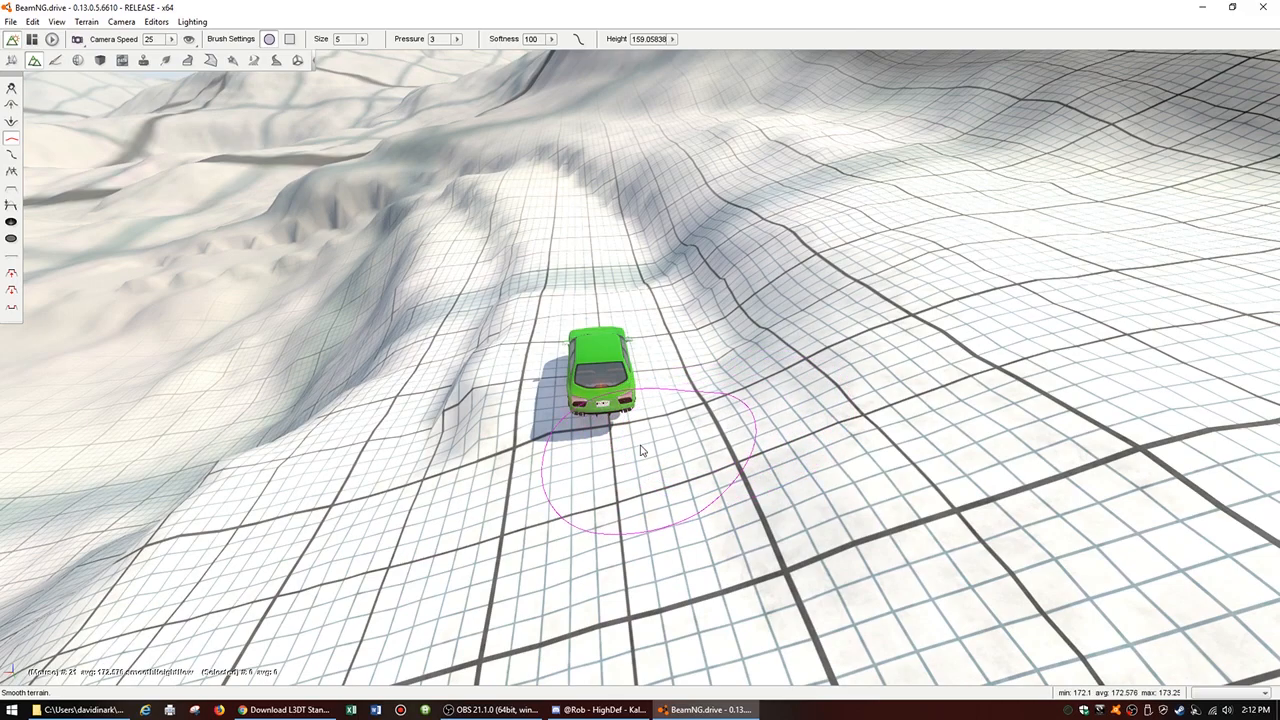
mouse_move(538, 407)
left_mouse_down()
mouse_move(430, 405)
mouse_move(466, 355)
left_mouse_up()
Step: Switch to the Terrain Painter and add RockyDirt as a new material layer
mouse_move(490, 230)
right_mouse_down()
mouse_move(420, 300)
mouse_move(270, 570)
mouse_move(310, 562)
mouse_move(380, 640)
mouse_move(470, 680)
mouse_move(370, 630)
right_mouse_up()
right_click_drag(205, 285, 150, 148)
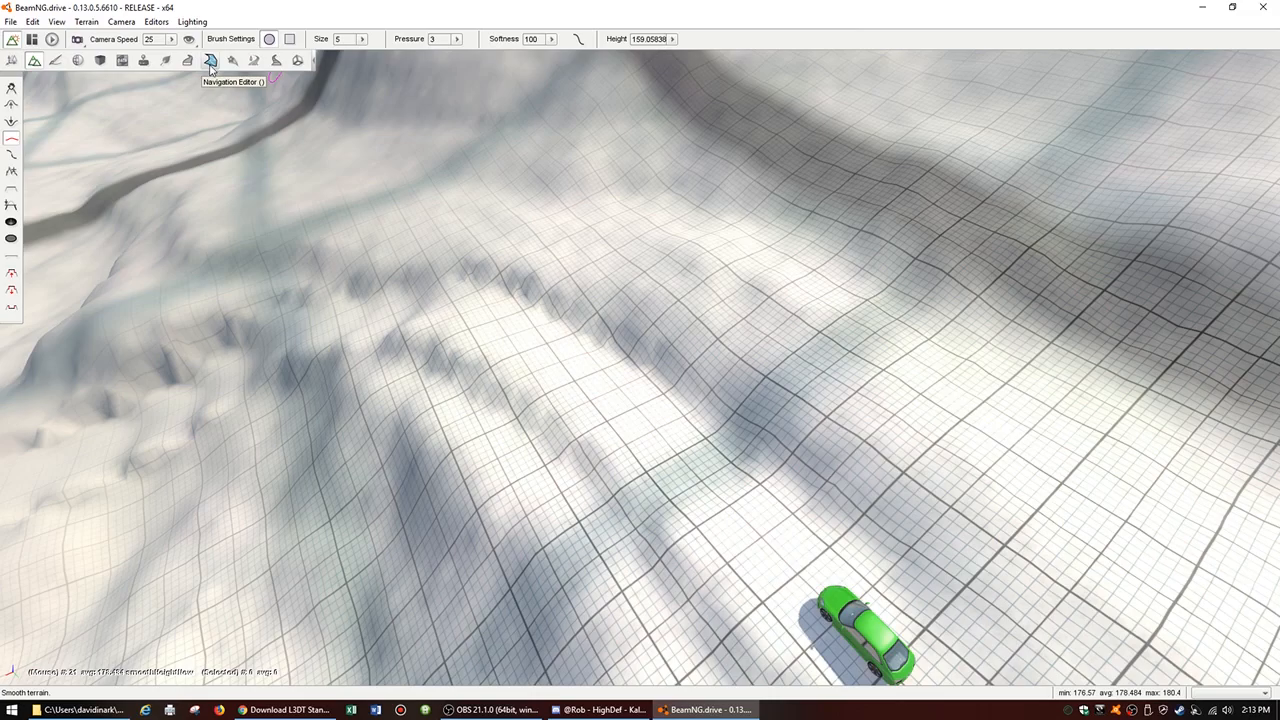
left_click(56, 61)
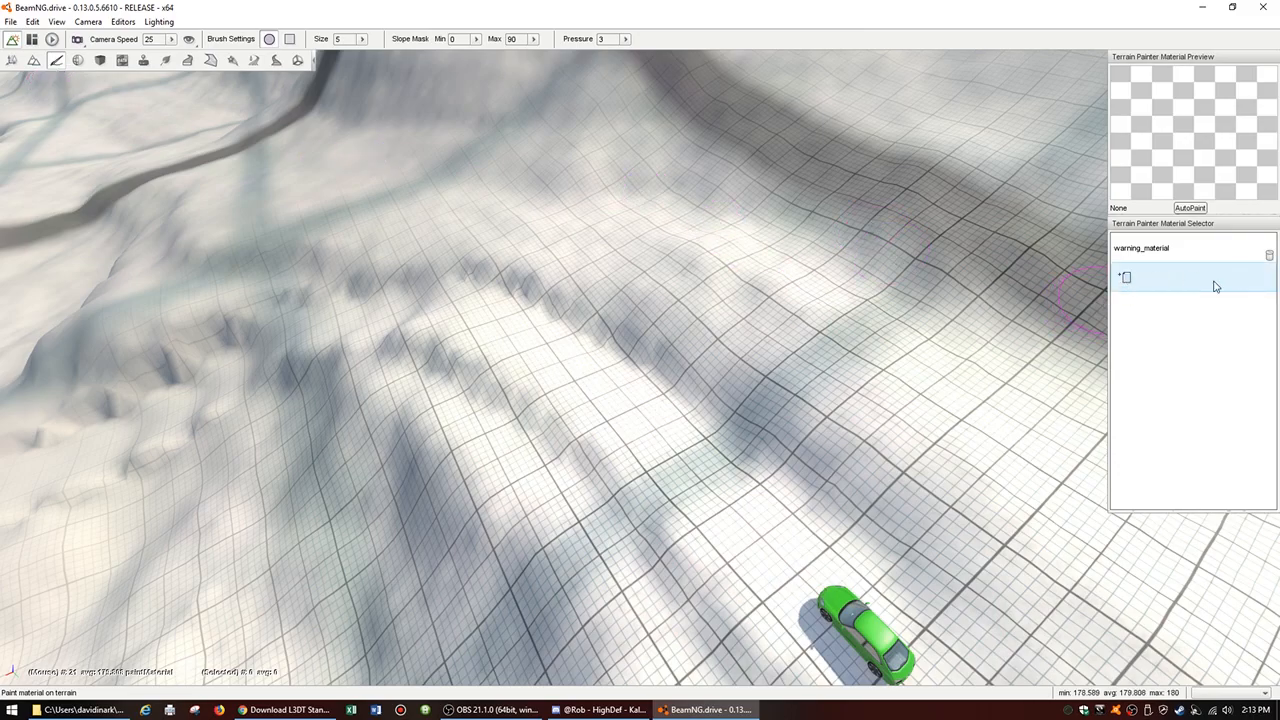
left_click(1137, 281)
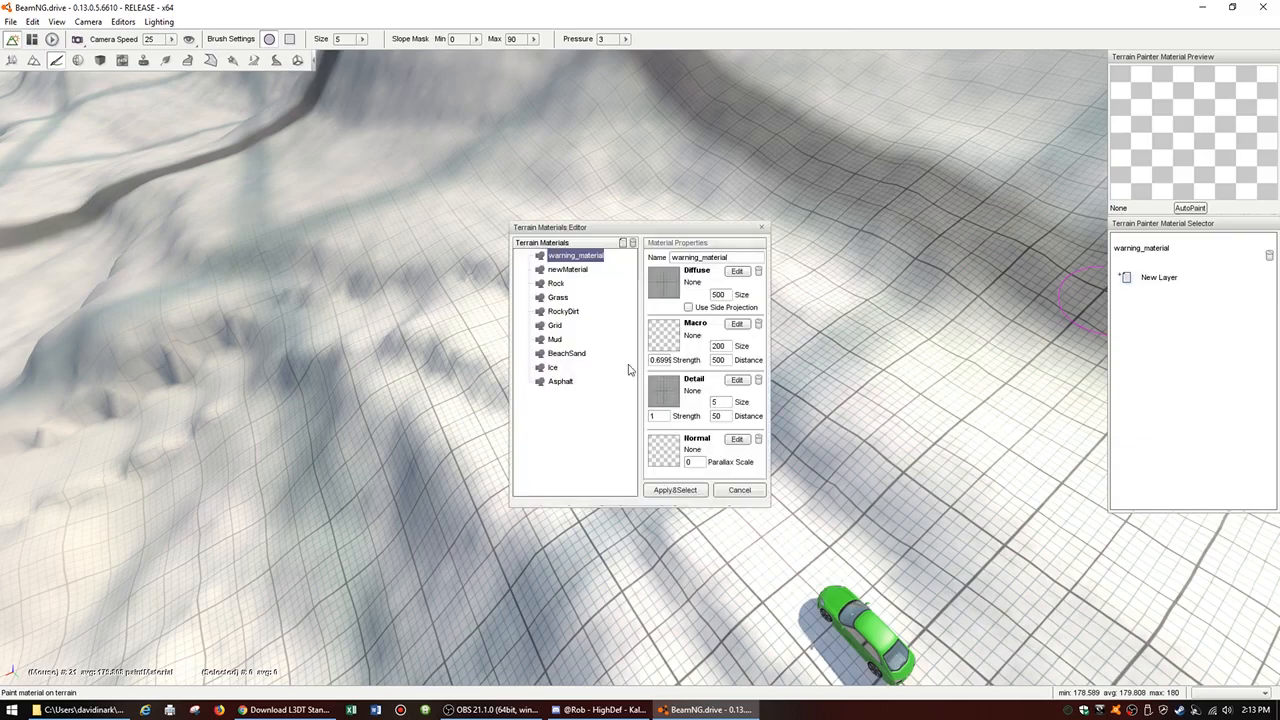
left_click(563, 312)
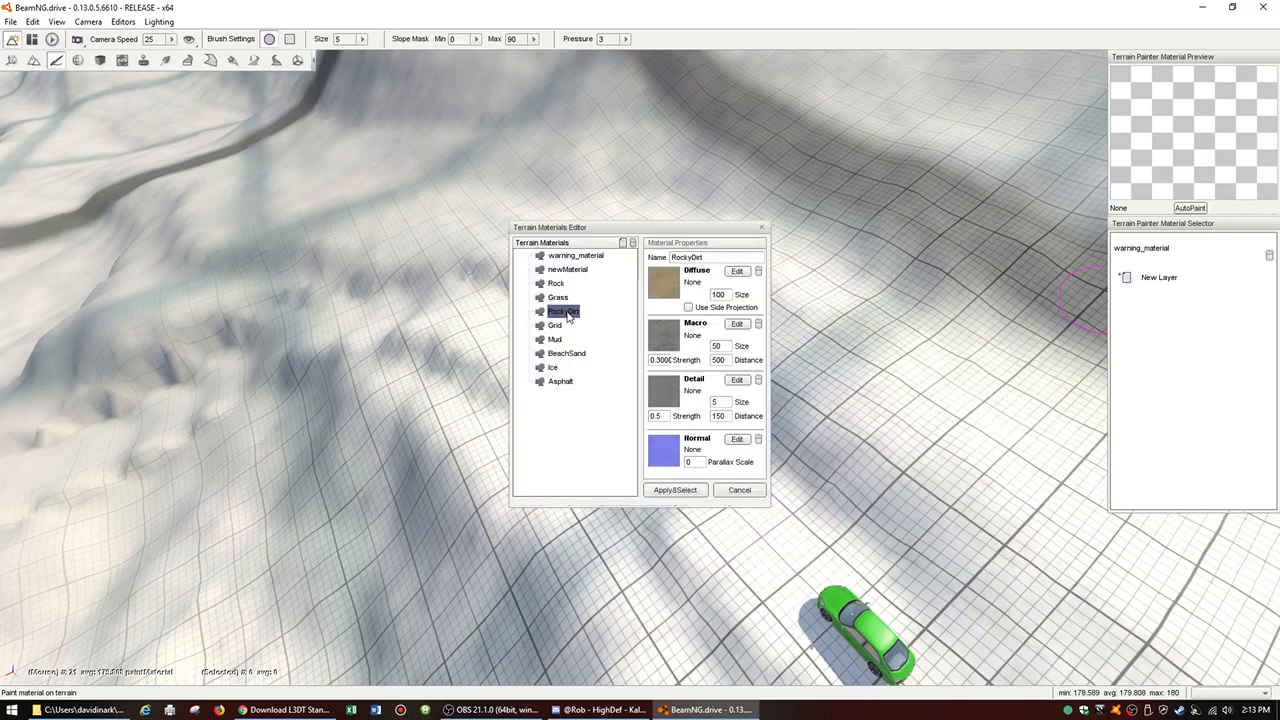
left_click(675, 490)
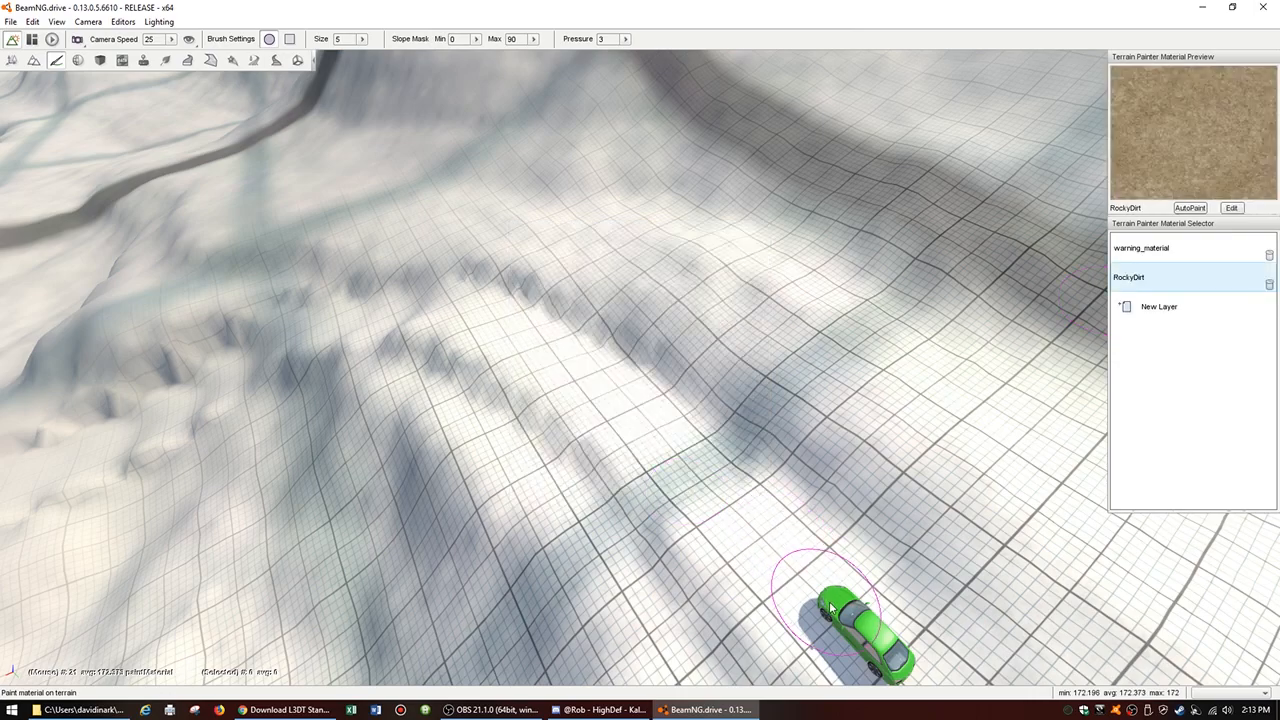
Step: Paint RockyDirt from the car along the upper straight section, raising the brush pressure to about 10.78
key("s")
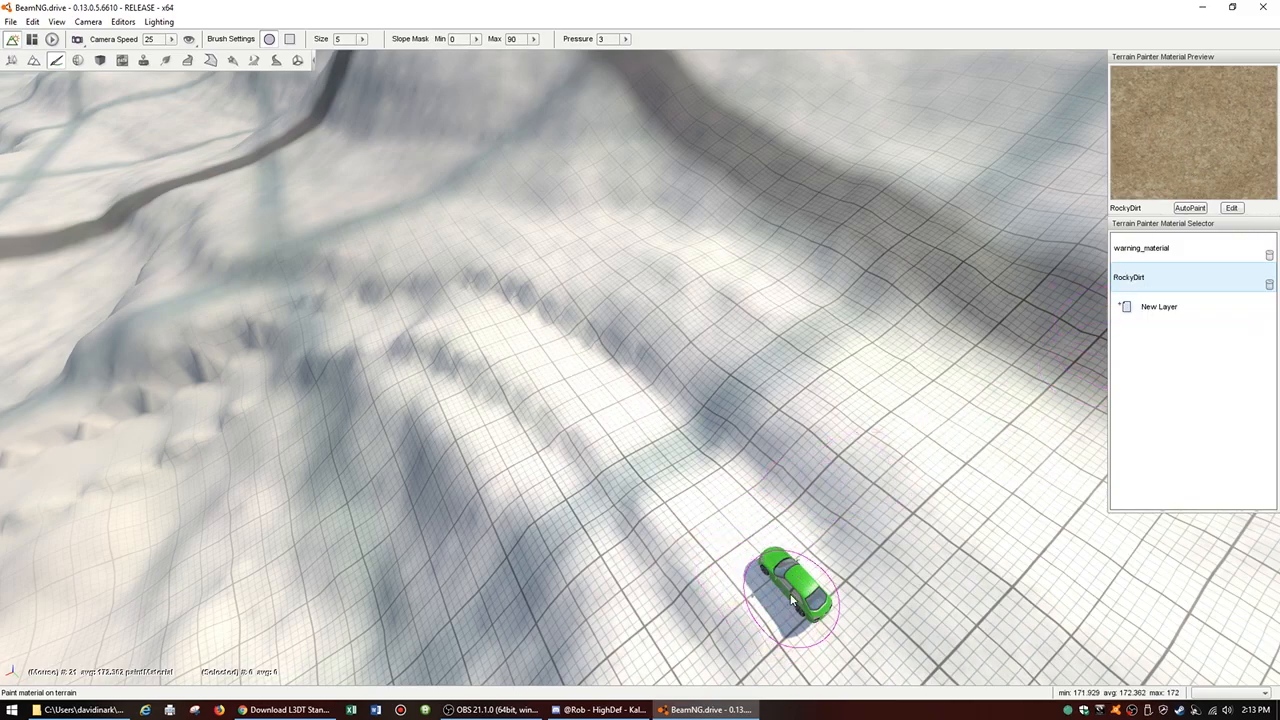
left_click(731, 531)
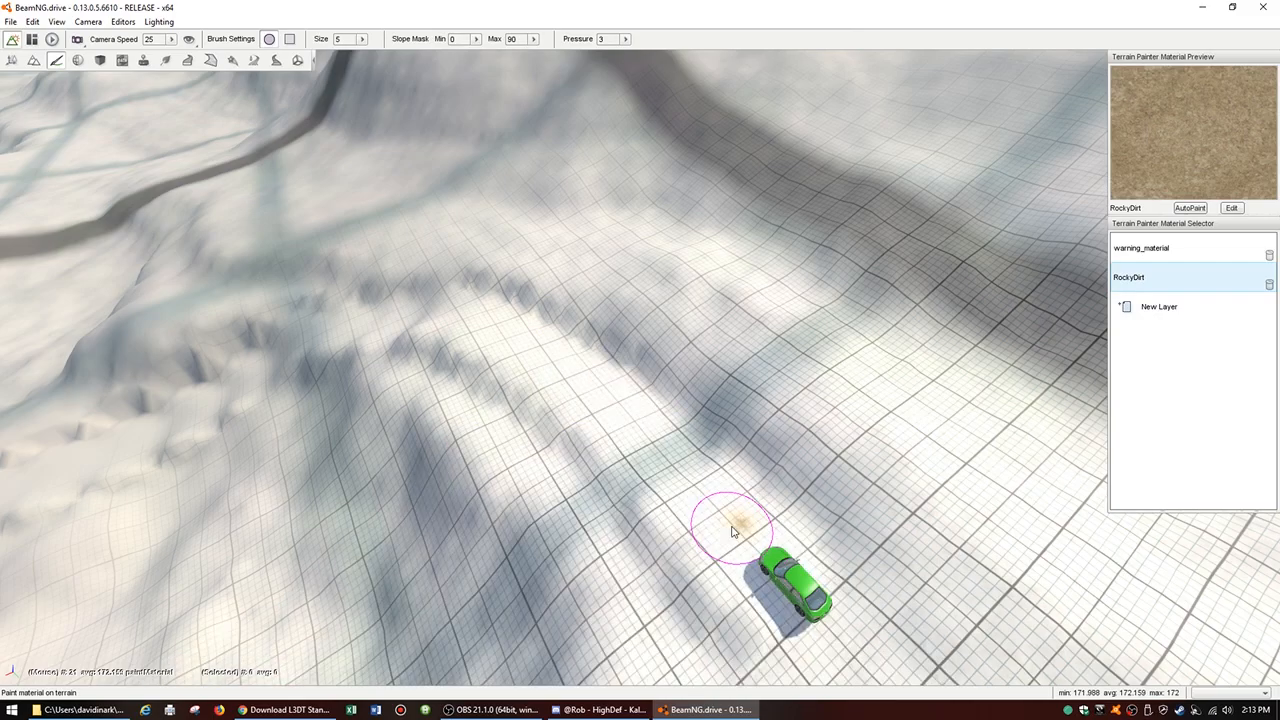
mouse_move(729, 528)
left_mouse_down()
mouse_move(799, 596)
mouse_move(686, 471)
mouse_move(680, 440)
left_mouse_up()
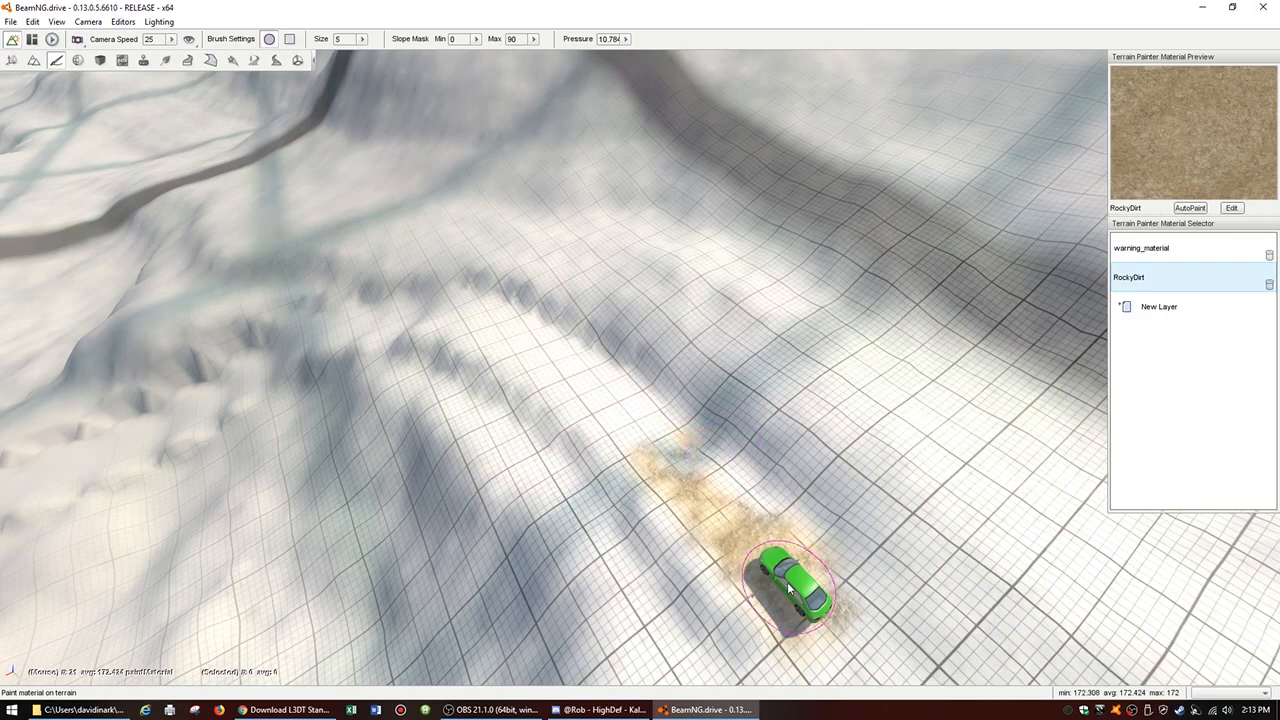
mouse_move(795, 598)
left_mouse_down()
mouse_move(582, 385)
mouse_move(625, 430)
mouse_move(465, 310)
mouse_move(430, 322)
mouse_move(576, 373)
left_mouse_up()
mouse_move(652, 425)
left_mouse_down()
mouse_move(715, 465)
mouse_move(790, 545)
mouse_move(634, 462)
mouse_move(455, 313)
left_mouse_up()
Step: Continue the RockyDirt surface around the bend to the top of the ramp
key("w")
mouse_move(403, 330)
right_mouse_down()
mouse_move(345, 362)
mouse_move(290, 345)
mouse_move(305, 265)
mouse_move(285, 300)
mouse_move(345, 335)
mouse_move(430, 350)
mouse_move(346, 308)
right_mouse_up()
key("w")
key("d")
mouse_move(478, 344)
left_mouse_down()
mouse_move(665, 300)
mouse_move(690, 315)
mouse_move(548, 370)
left_mouse_up()
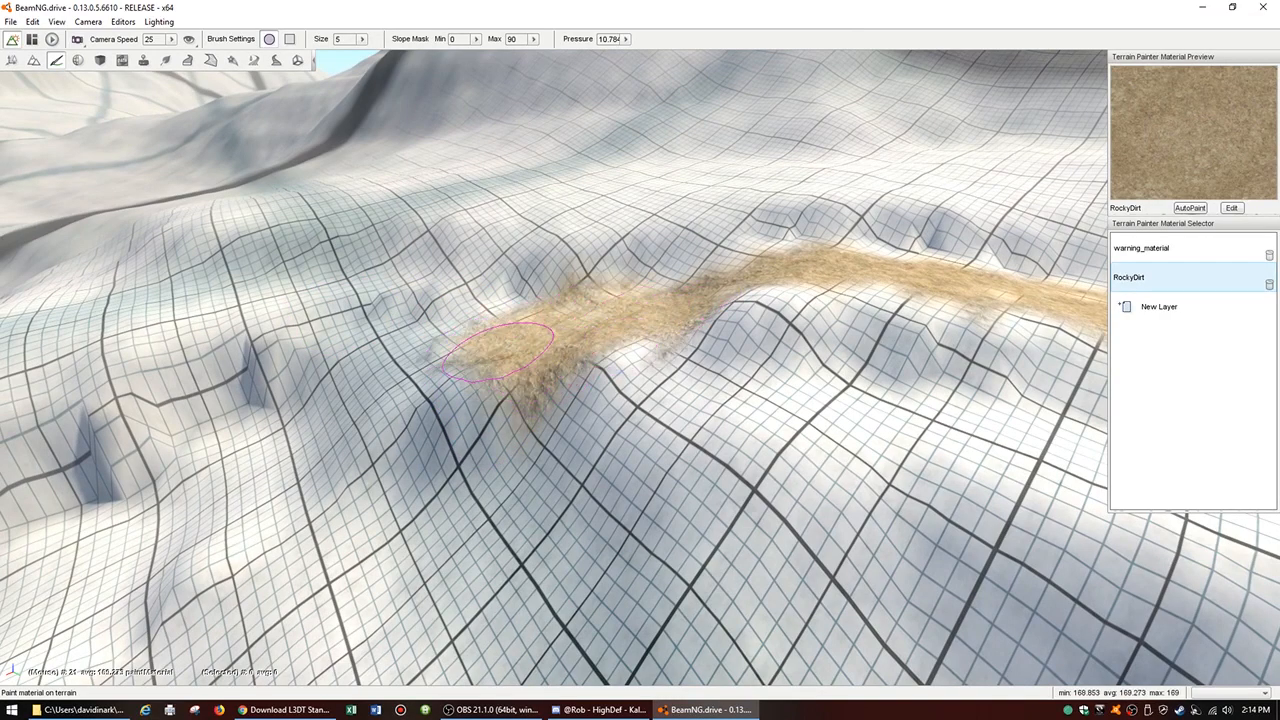
Step: Paint RockyDirt over the ramp just below the bend across the full road width
left_click_drag(412, 386, 315, 455)
key("w")
mouse_move(280, 418)
right_mouse_down()
mouse_move(428, 210)
mouse_move(386, 246)
mouse_move(291, 271)
mouse_move(137, 423)
mouse_move(282, 260)
mouse_move(371, 394)
right_mouse_up()
key("a")
key("s")
key("d")
left_click_drag(440, 258, 497, 218)
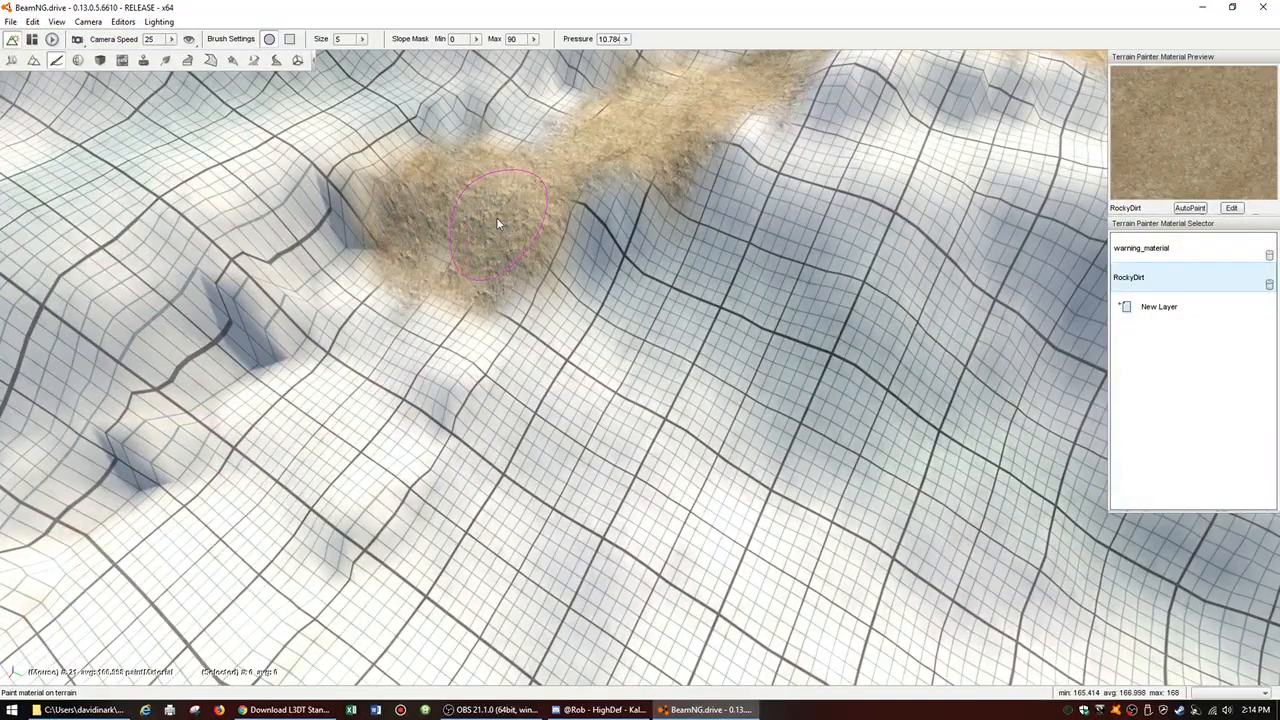
Step: Extend the RockyDirt down the descending section past the steep notches in the bank
mouse_move(590, 137)
left_mouse_down()
mouse_move(637, 106)
mouse_move(486, 200)
mouse_move(432, 258)
mouse_move(394, 303)
mouse_move(368, 448)
mouse_move(352, 400)
mouse_move(305, 420)
mouse_move(312, 477)
mouse_move(372, 420)
left_mouse_up()
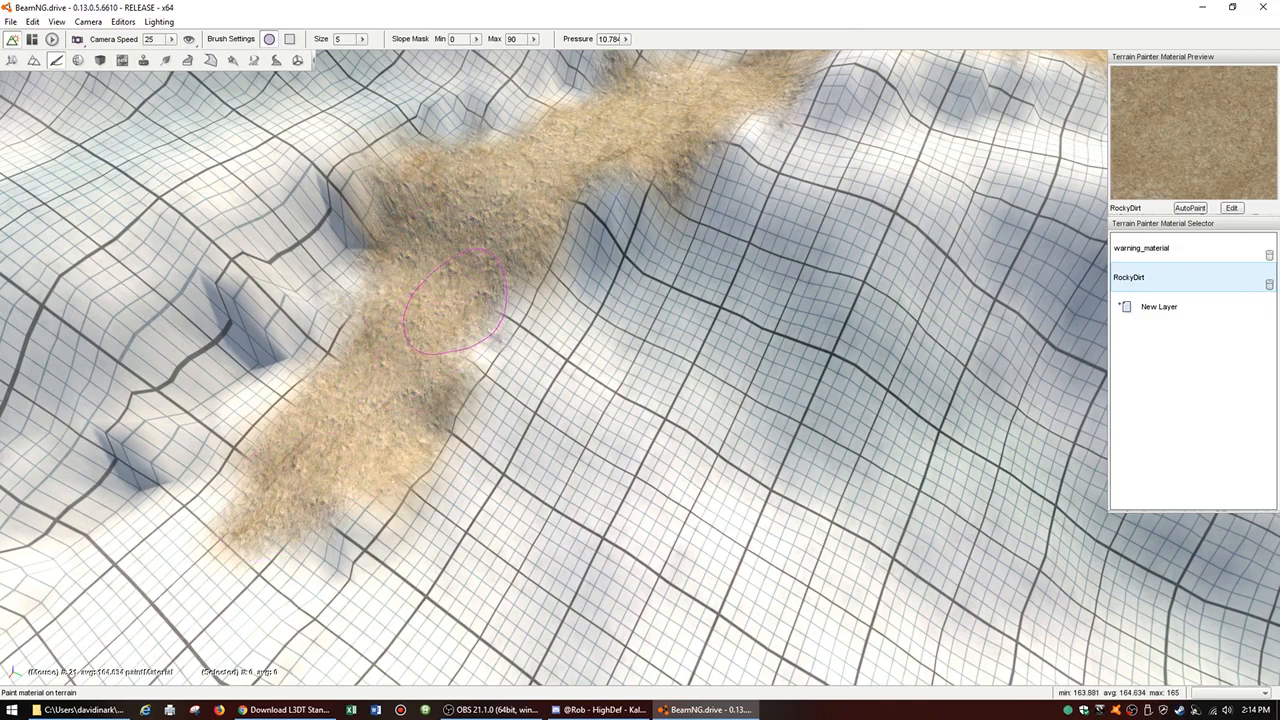
left_click_drag(472, 284, 481, 285)
mouse_move(341, 438)
left_mouse_down()
mouse_move(298, 402)
mouse_move(255, 490)
mouse_move(260, 522)
left_mouse_up()
right_click_drag(260, 522, 210, 585)
Step: Paint RockyDirt over the lowest levelled patches and fill gaps along the lower road's edges
key("s")
mouse_move(382, 370)
right_mouse_down()
mouse_move(491, 309)
mouse_move(283, 454)
right_mouse_up()
mouse_move(278, 388)
left_mouse_down()
mouse_move(540, 300)
mouse_move(370, 348)
mouse_move(539, 255)
left_mouse_up()
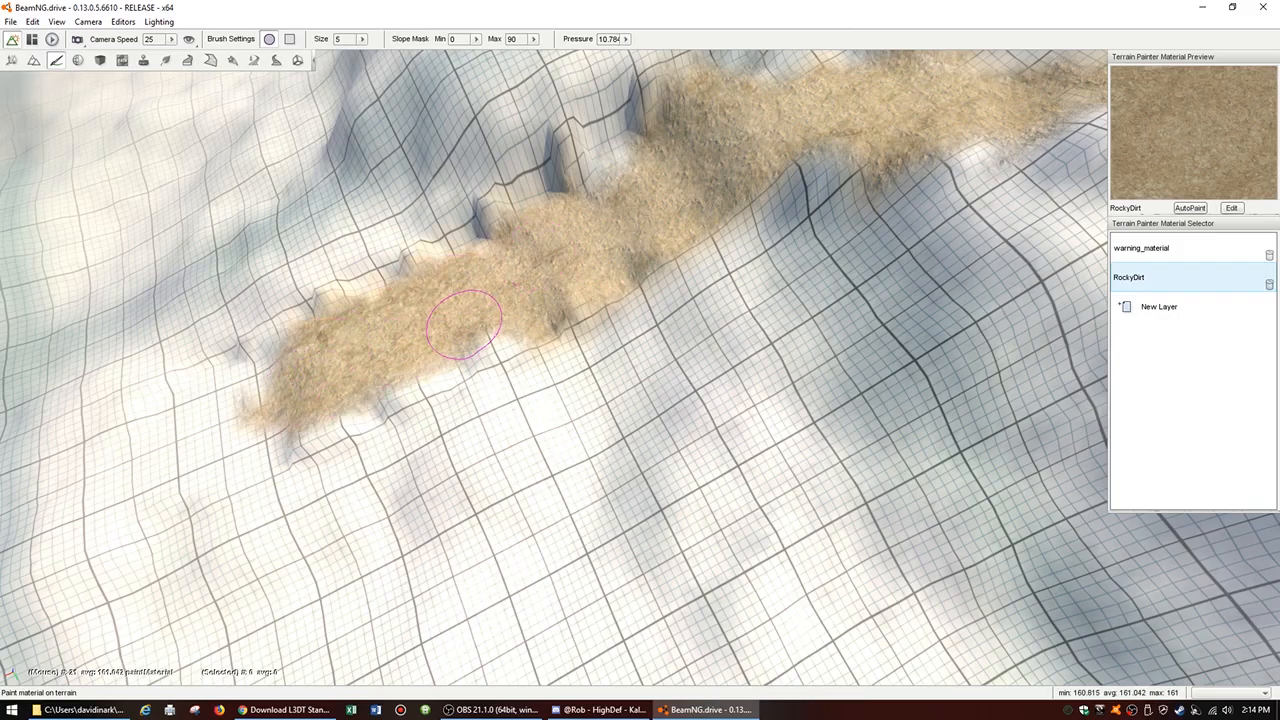
left_click_drag(463, 324, 462, 334)
left_click_drag(321, 378, 535, 279)
Step: Widen the RockyDirt on the inner side of the bend and paint the ground around the car
mouse_move(642, 297)
right_mouse_down()
mouse_move(571, 343)
mouse_move(414, 600)
mouse_move(640, 260)
right_mouse_up()
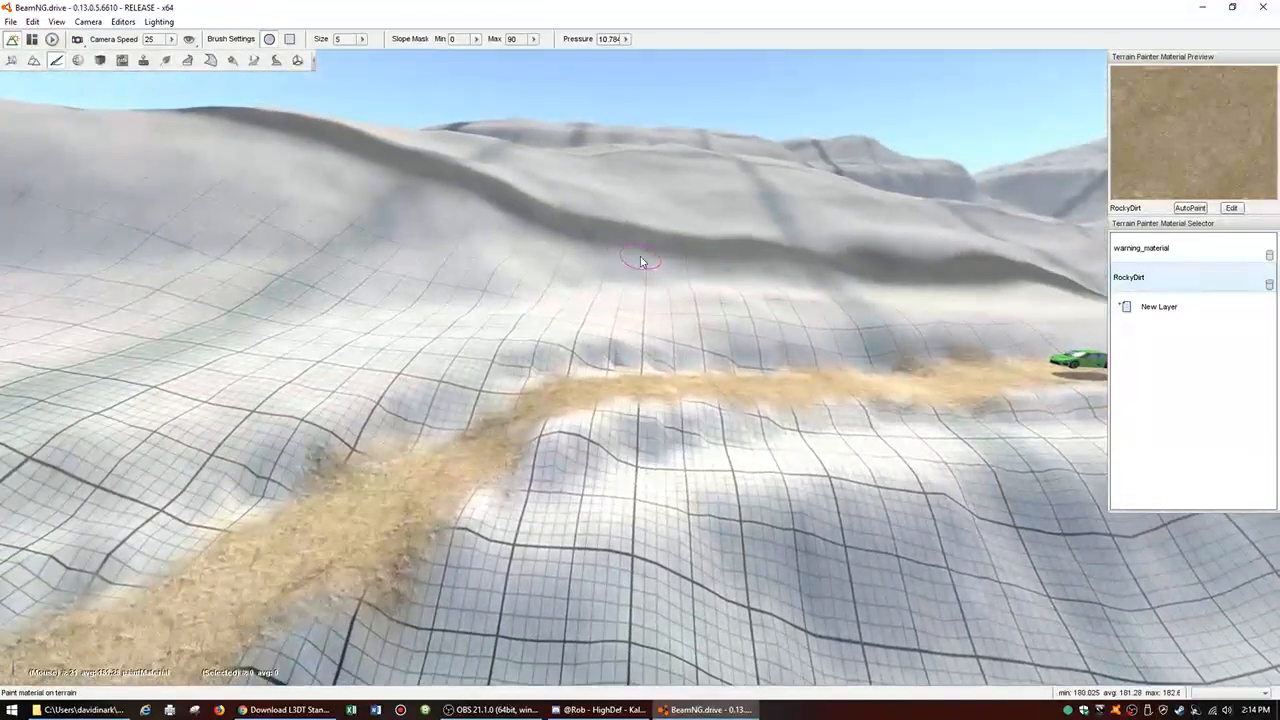
mouse_move(440, 460)
left_mouse_down()
mouse_move(470, 405)
mouse_move(537, 403)
left_mouse_up()
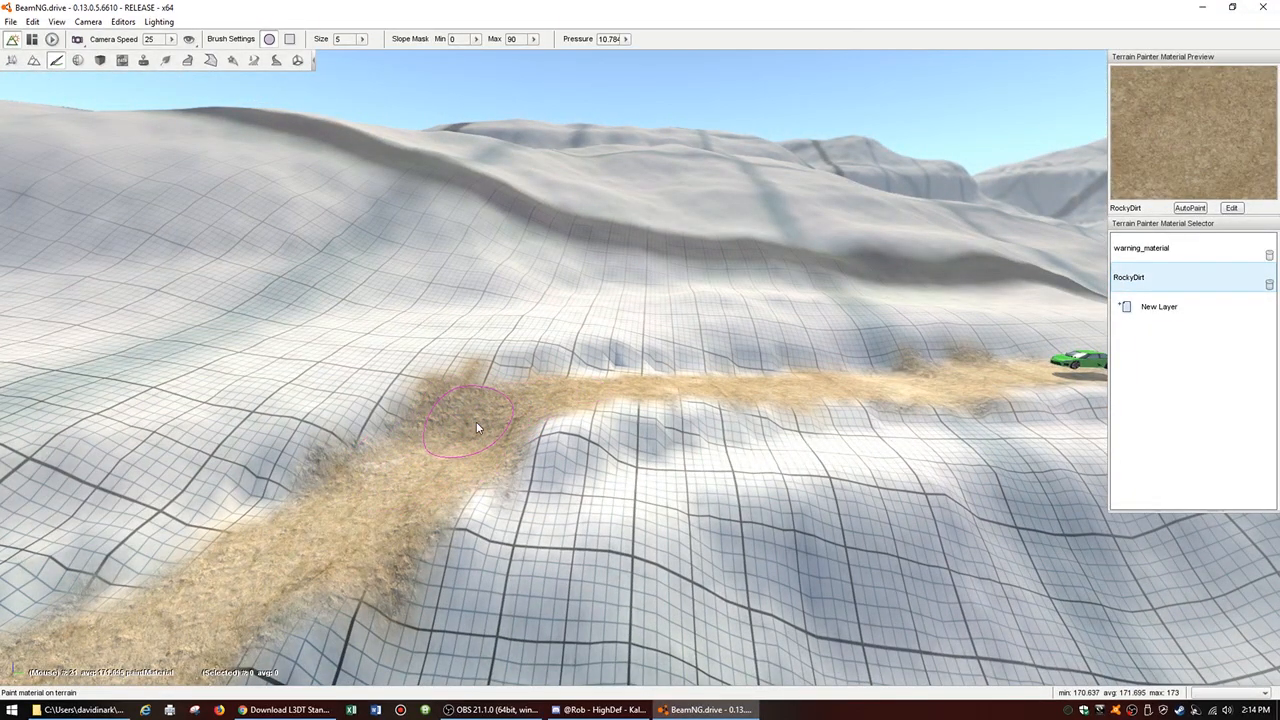
mouse_move(870, 373)
right_mouse_down()
mouse_move(943, 363)
mouse_move(766, 337)
mouse_move(671, 503)
mouse_move(779, 411)
mouse_move(823, 443)
mouse_move(880, 400)
mouse_move(890, 363)
mouse_move(630, 452)
right_mouse_up()
key("w")
left_click_drag(630, 452, 614, 474)
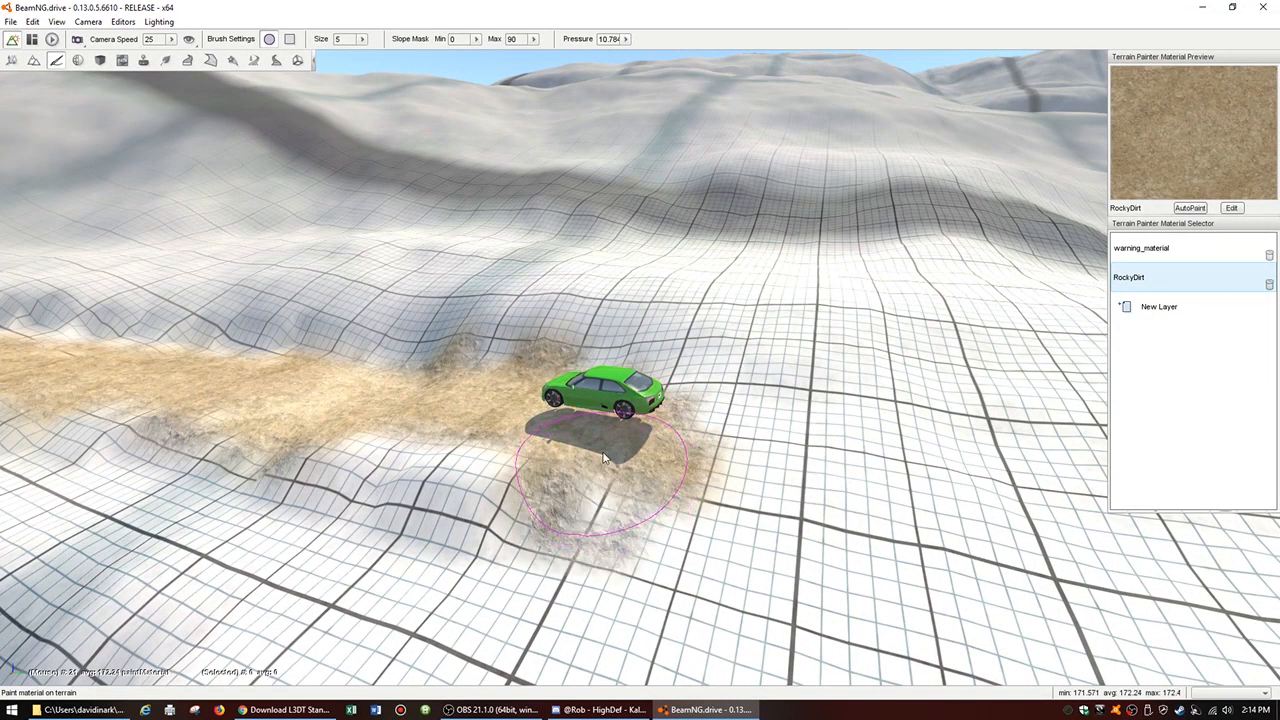
Step: Inspect the RockyDirt painted around the car and along the upper road from several angles
key("d")
right_click_drag(742, 459, 812, 434)
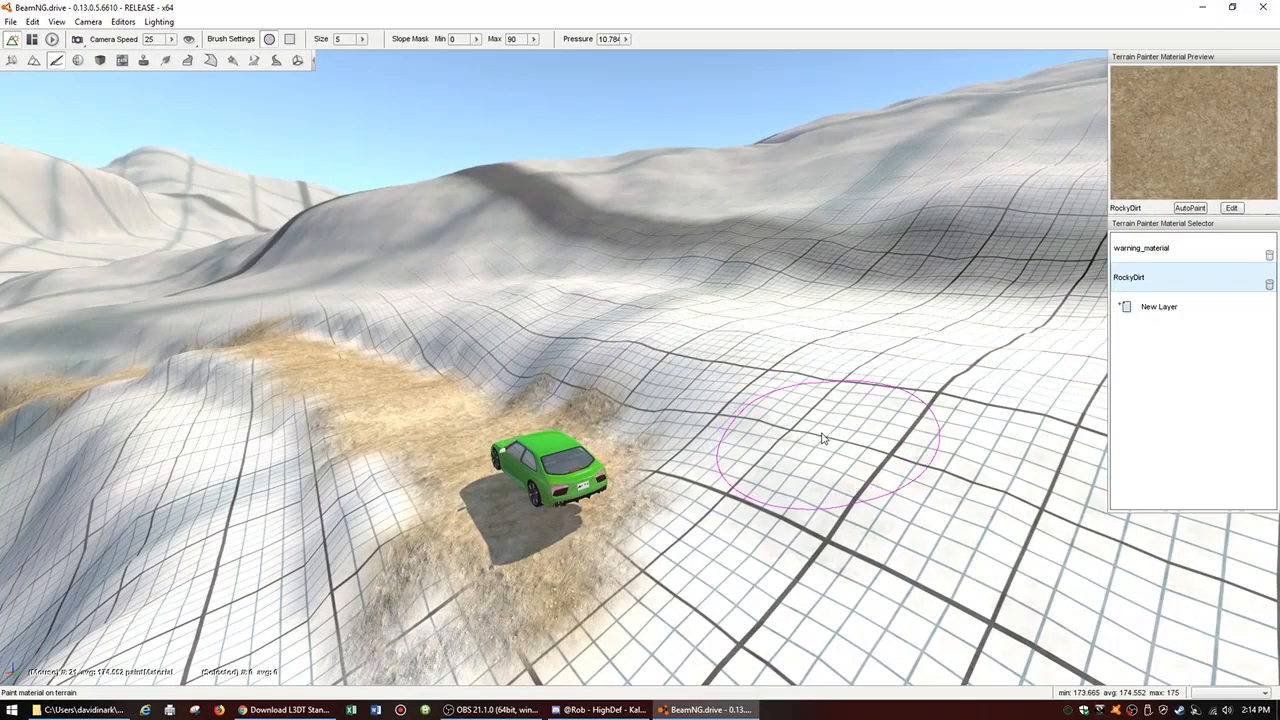
mouse_move(690, 443)
right_mouse_down()
mouse_move(625, 408)
mouse_move(600, 418)
mouse_move(612, 500)
mouse_move(577, 446)
mouse_move(594, 452)
mouse_move(562, 448)
mouse_move(752, 530)
right_mouse_up()
key("s")
key("w")
key("d")
key("a")
right_click_drag(790, 472, 812, 474)
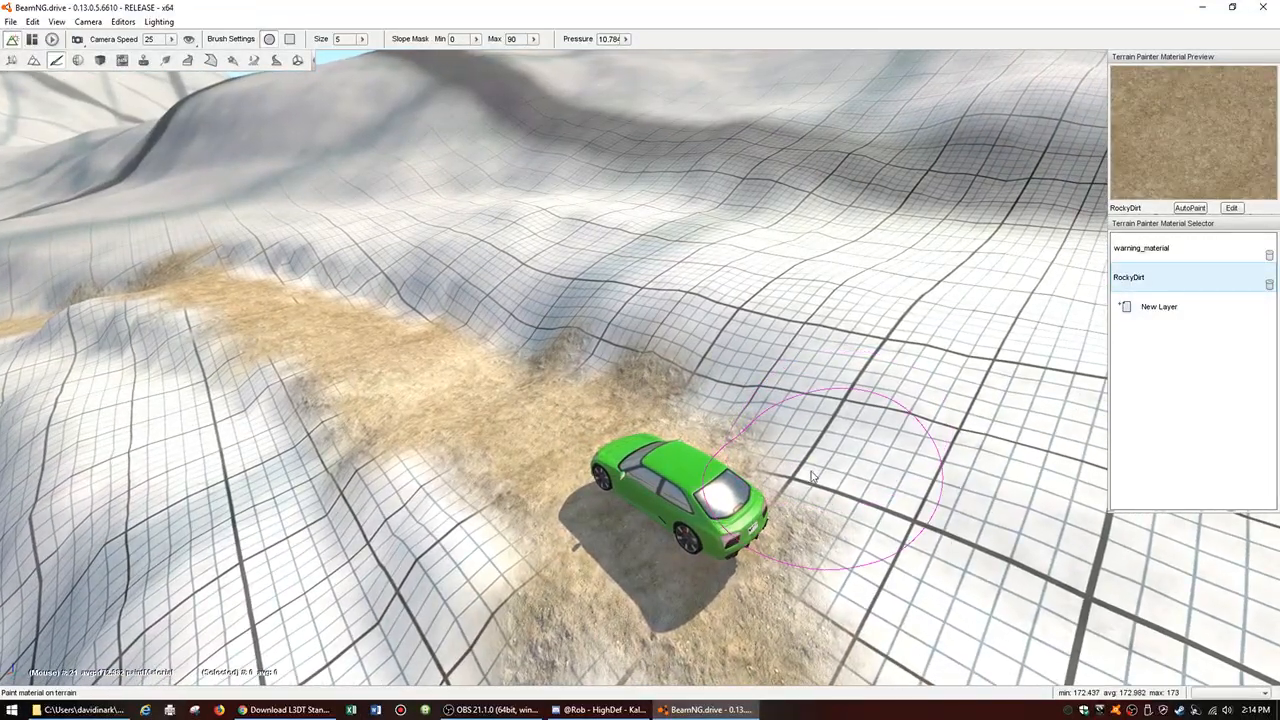
key("a")
right_click_drag(1012, 540, 916, 590)
key("d")
right_click_drag(1001, 567, 978, 556)
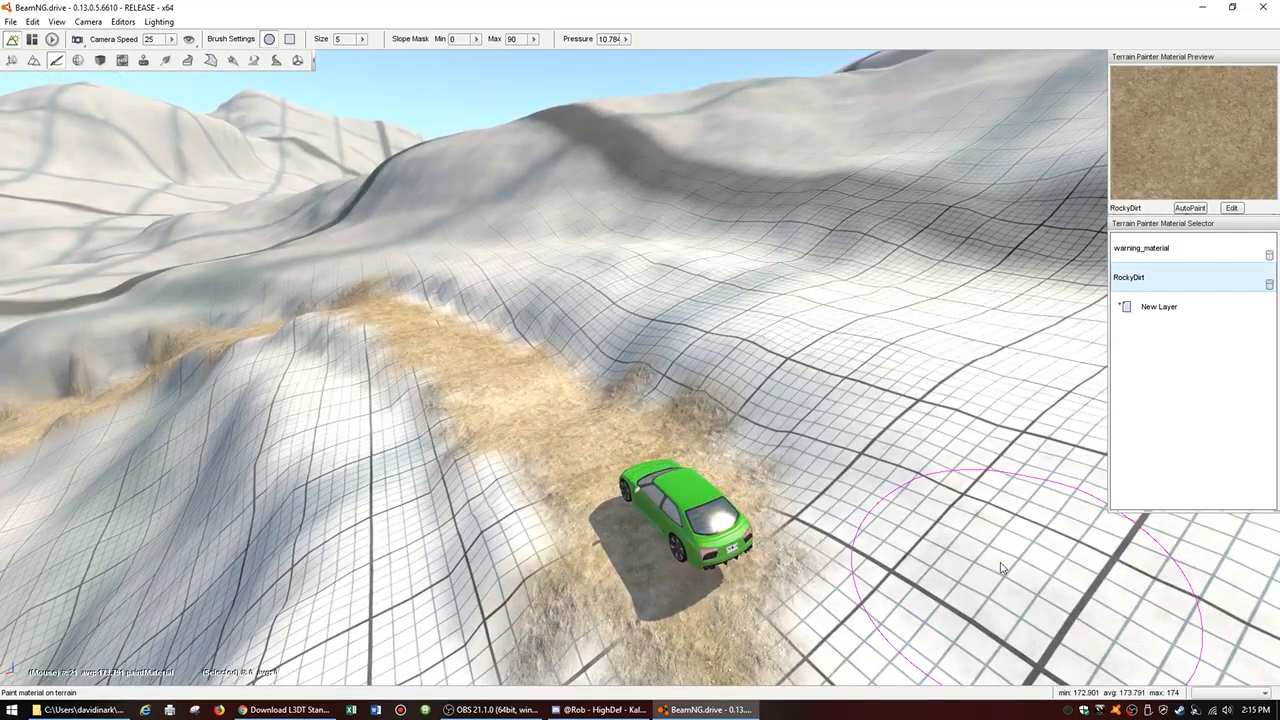
Step: Leave the editor, resume the simulation and test-drive the car along the RockyDirt road with the orbit camera
key("F11")
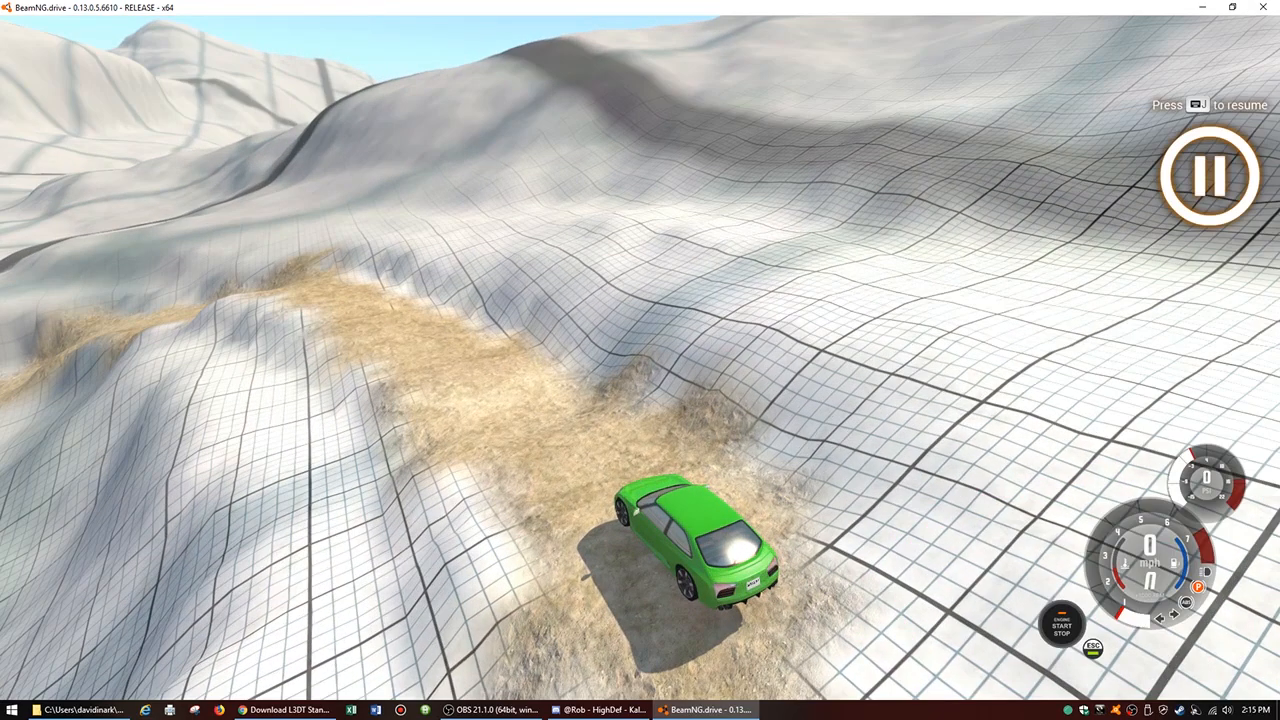
key("j")
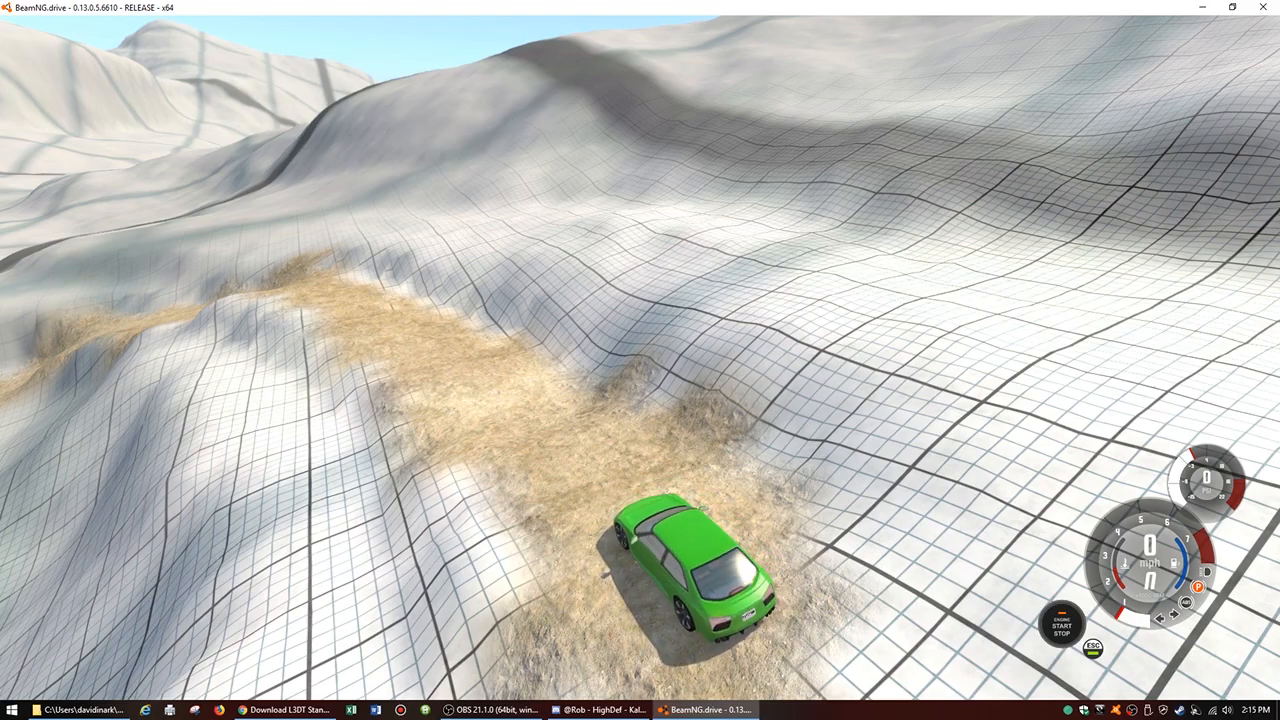
key("c")
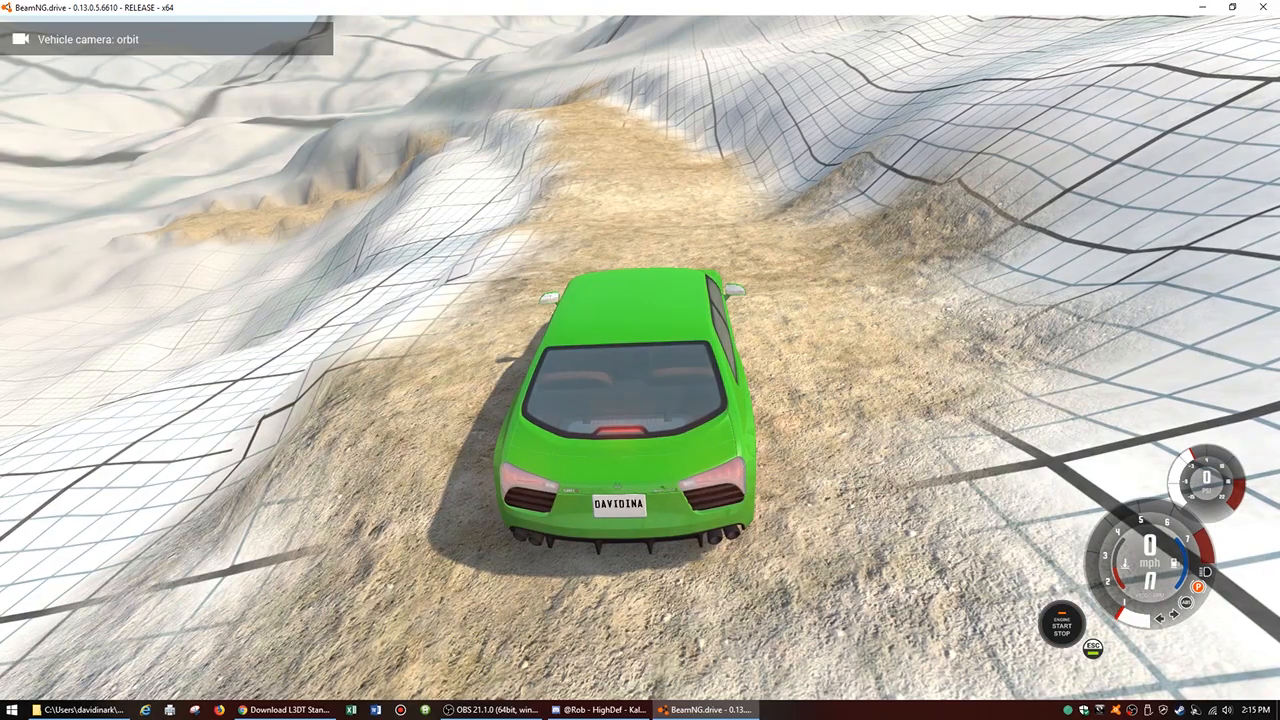
key("Up")
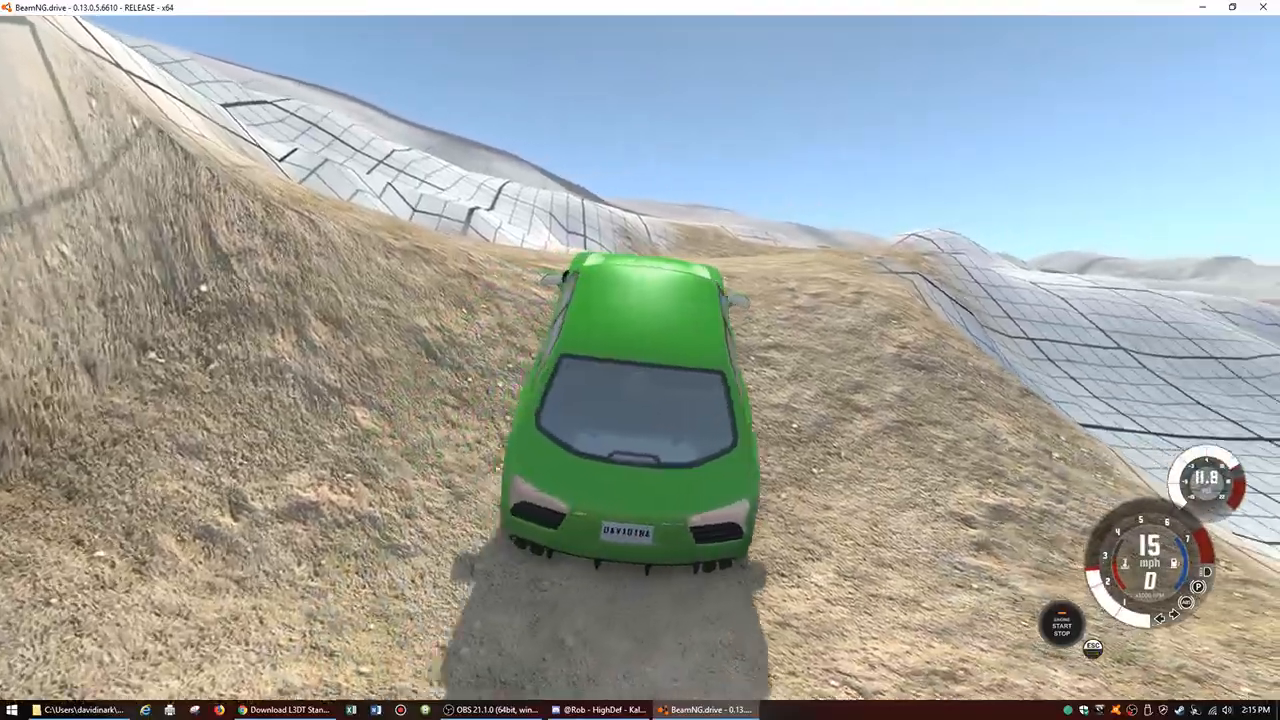
key("Down")
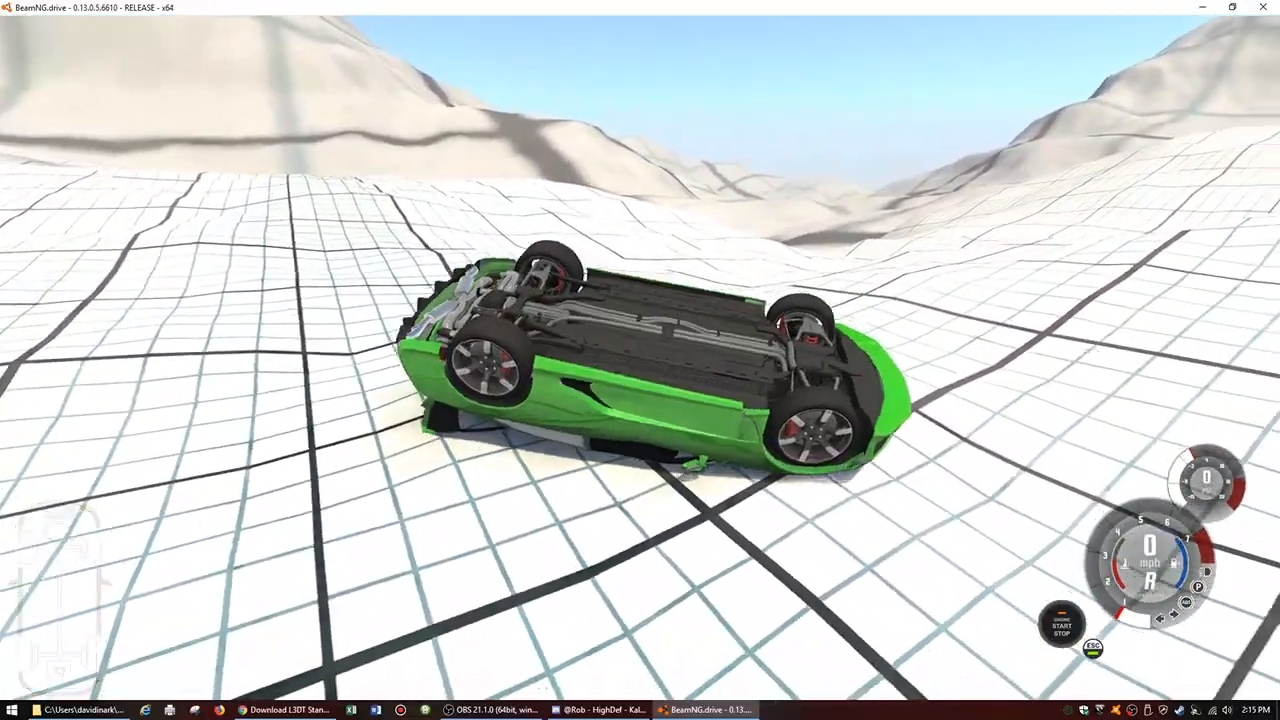
Step: Recover the overturned car to the upper road and test-drive it down the hillside again
key("Home")
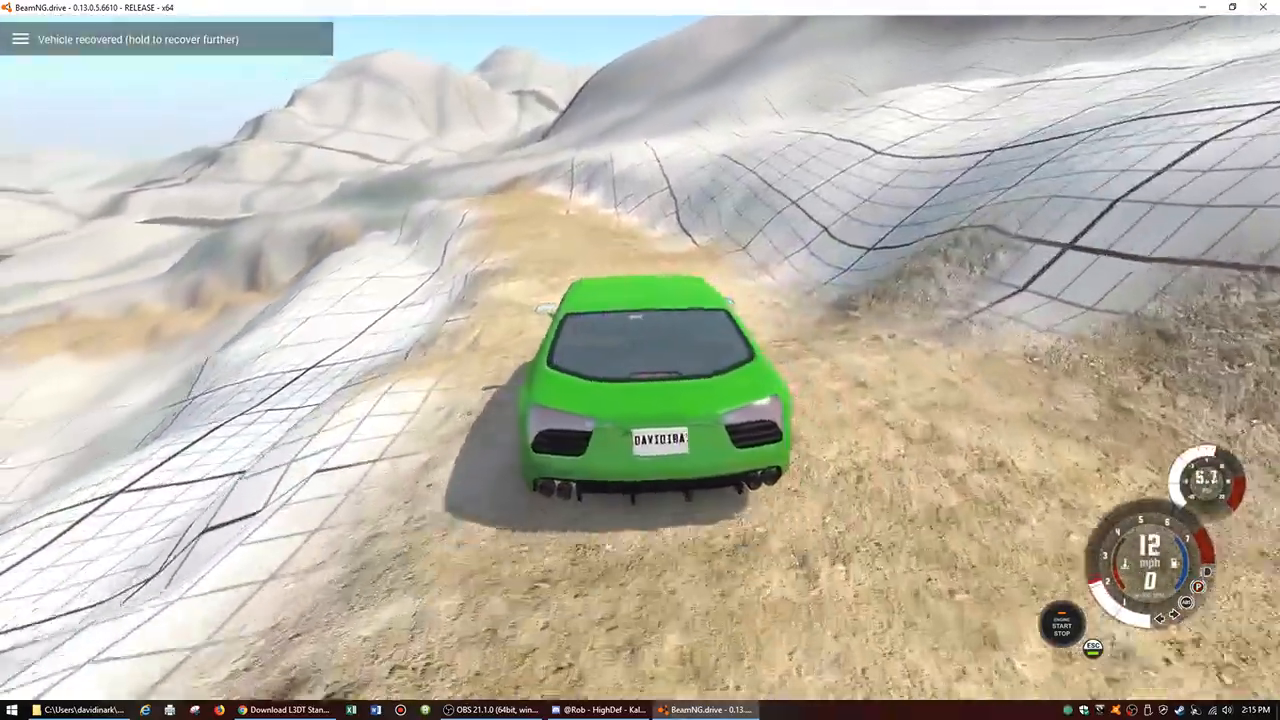
key("Up")
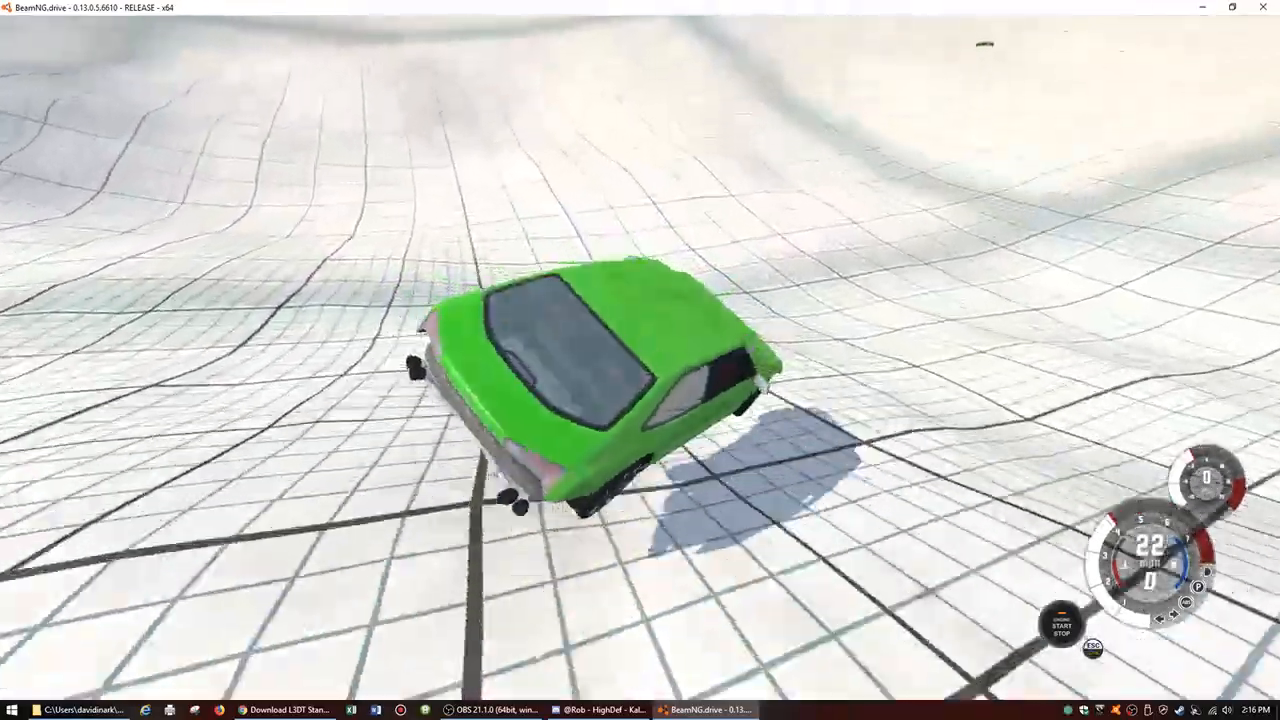
key("Up")
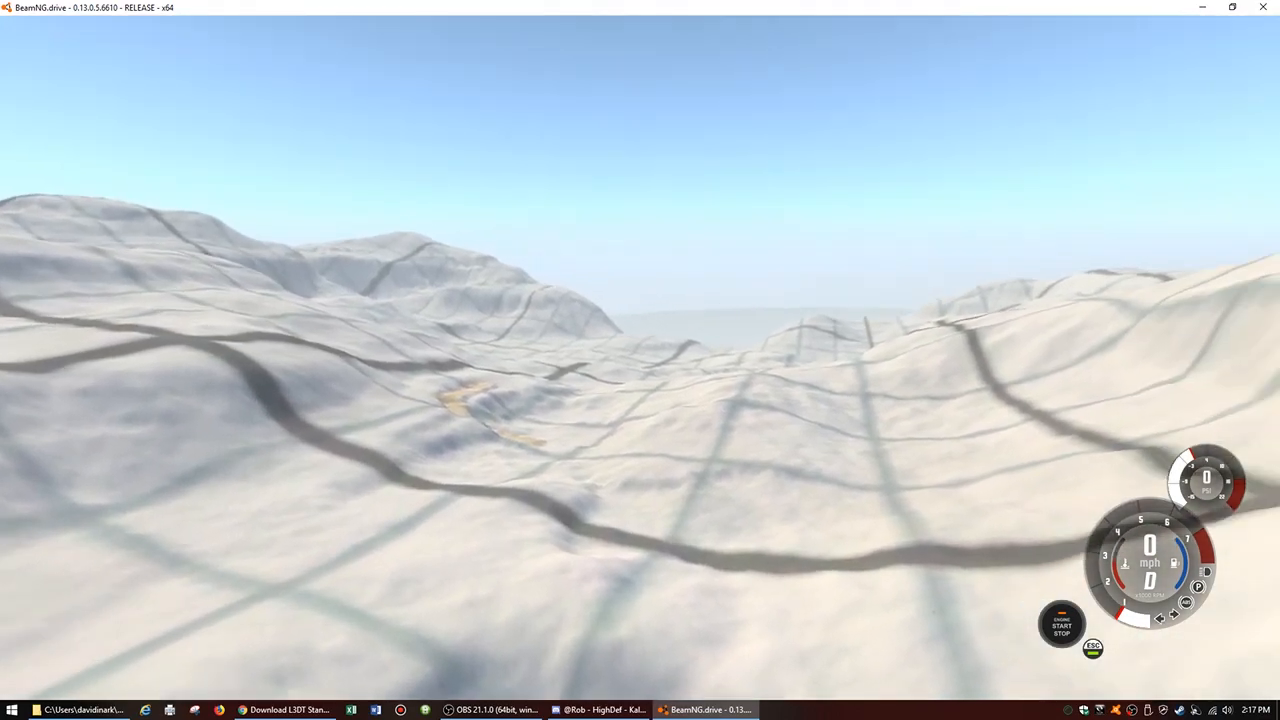
Step: Survey the painted road and the surrounding hills from above
key("s")
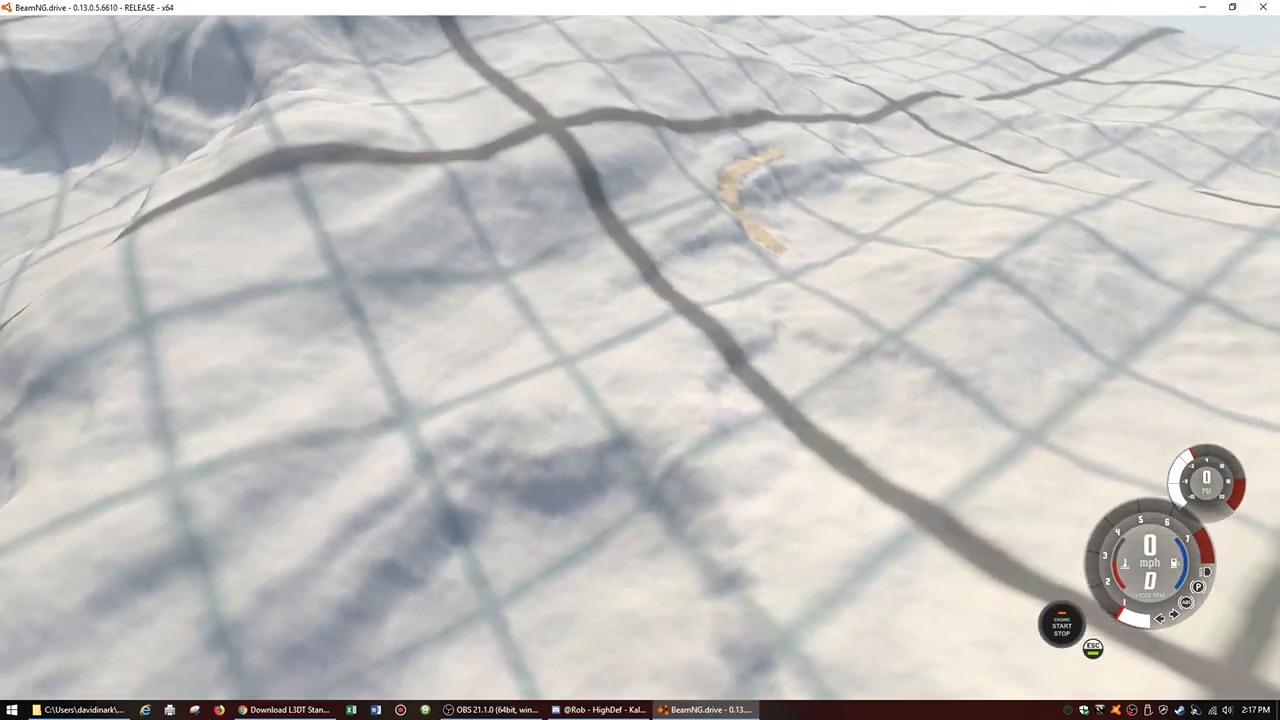
key("d")
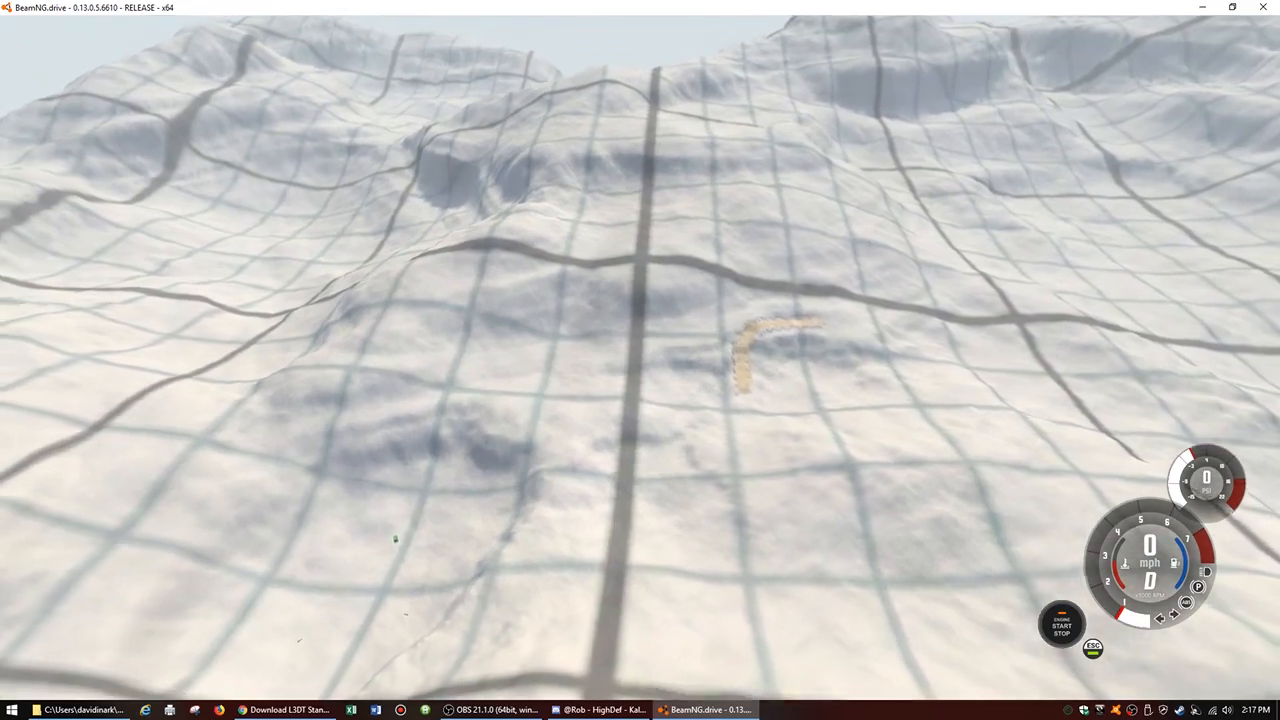
key("w")
key("w")
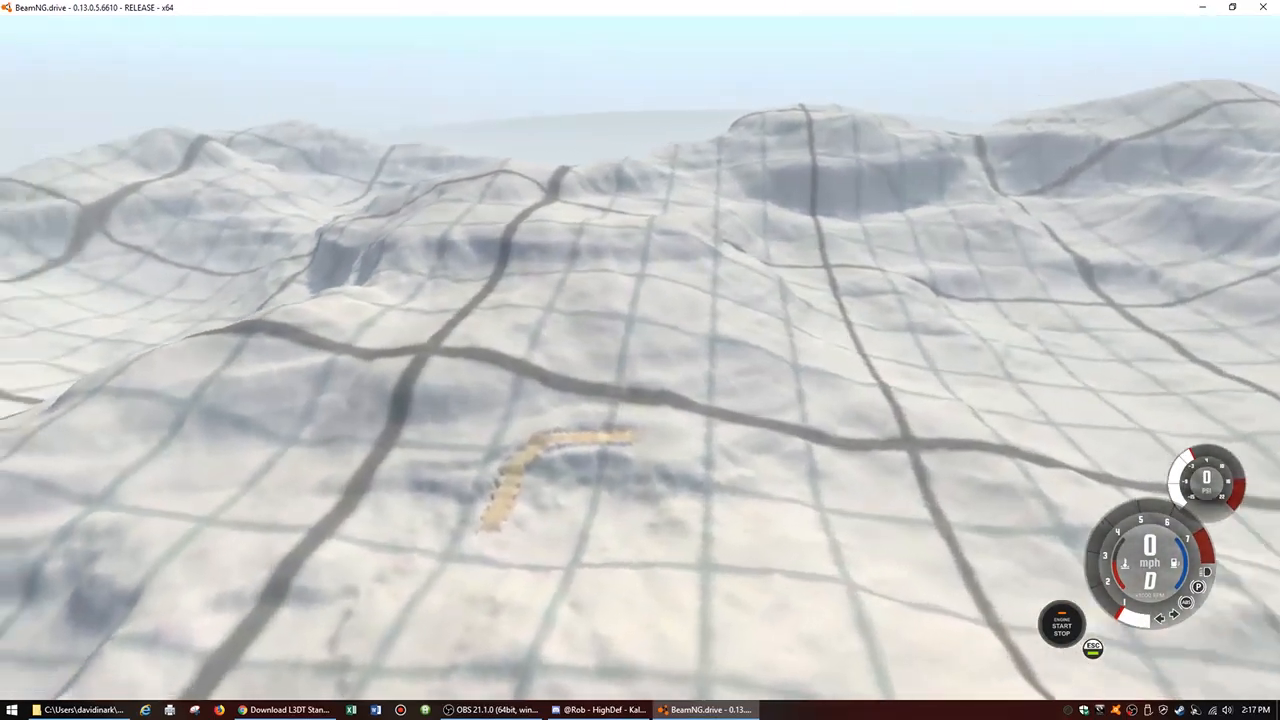
key("d")
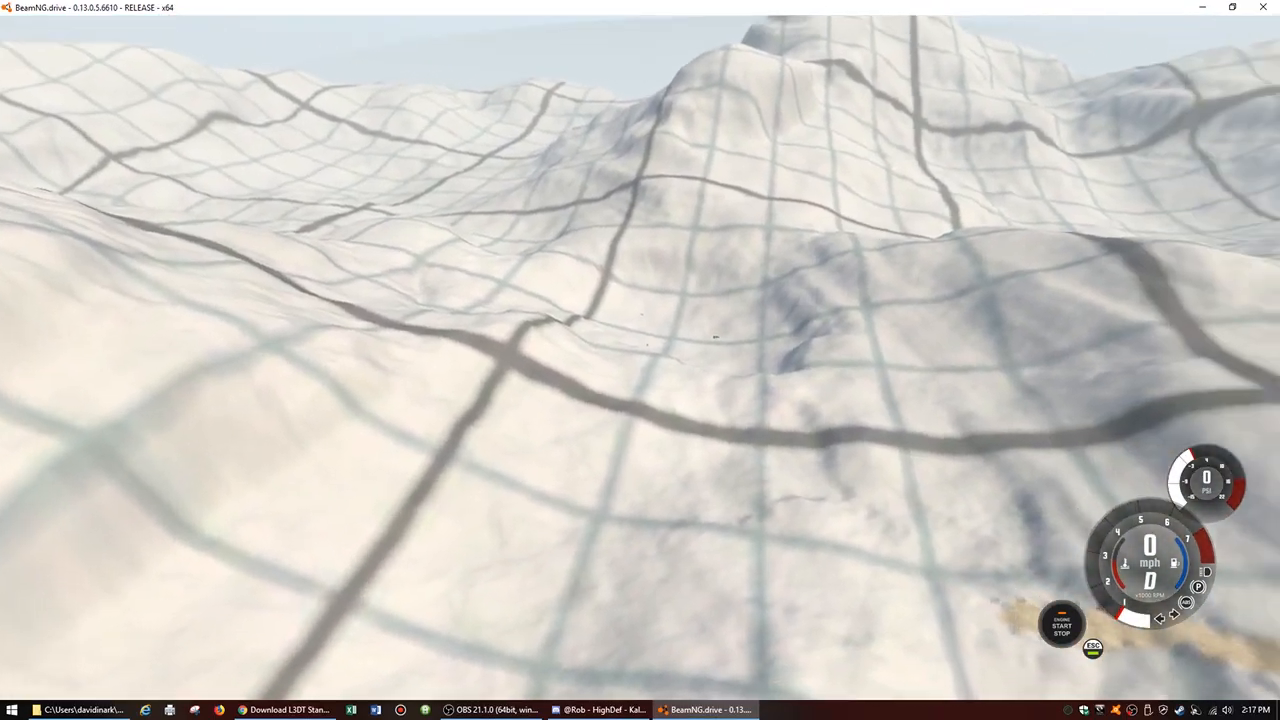
key("d")
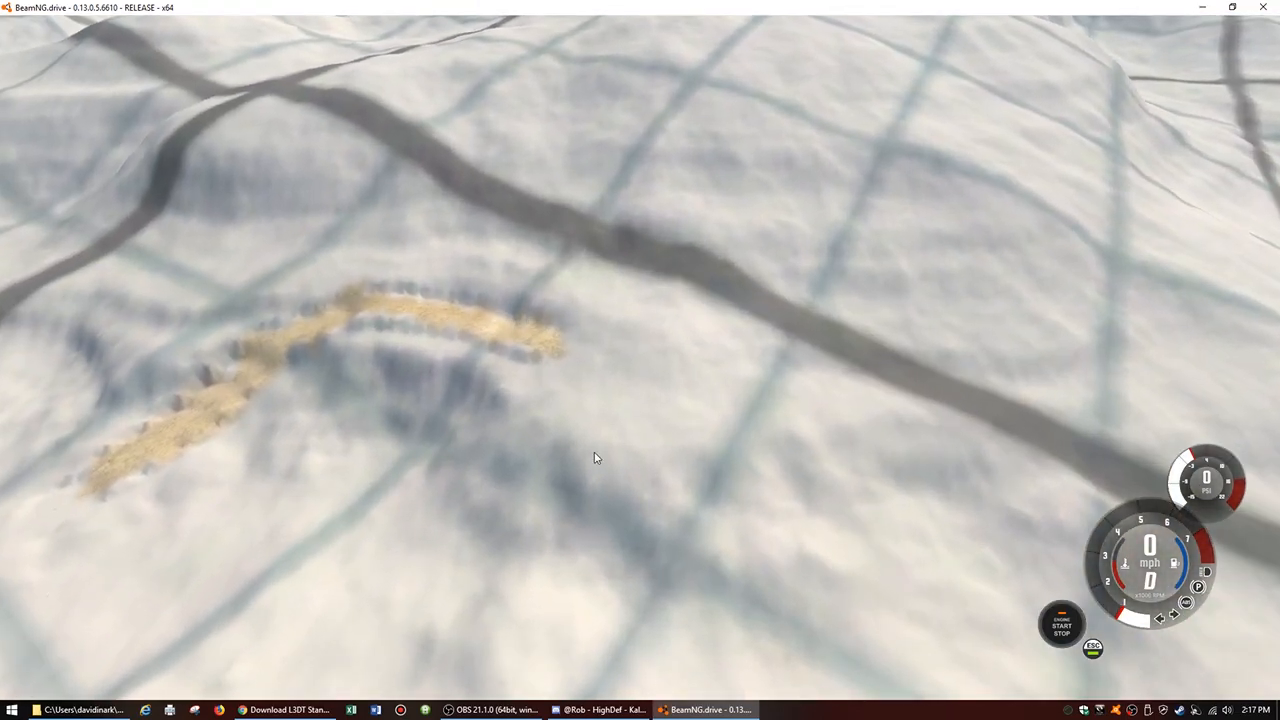
Step: Pause the simulation, reopen the World Editor and apply Smooth Heightmap to the whole terrain
key("j")
key("F11")
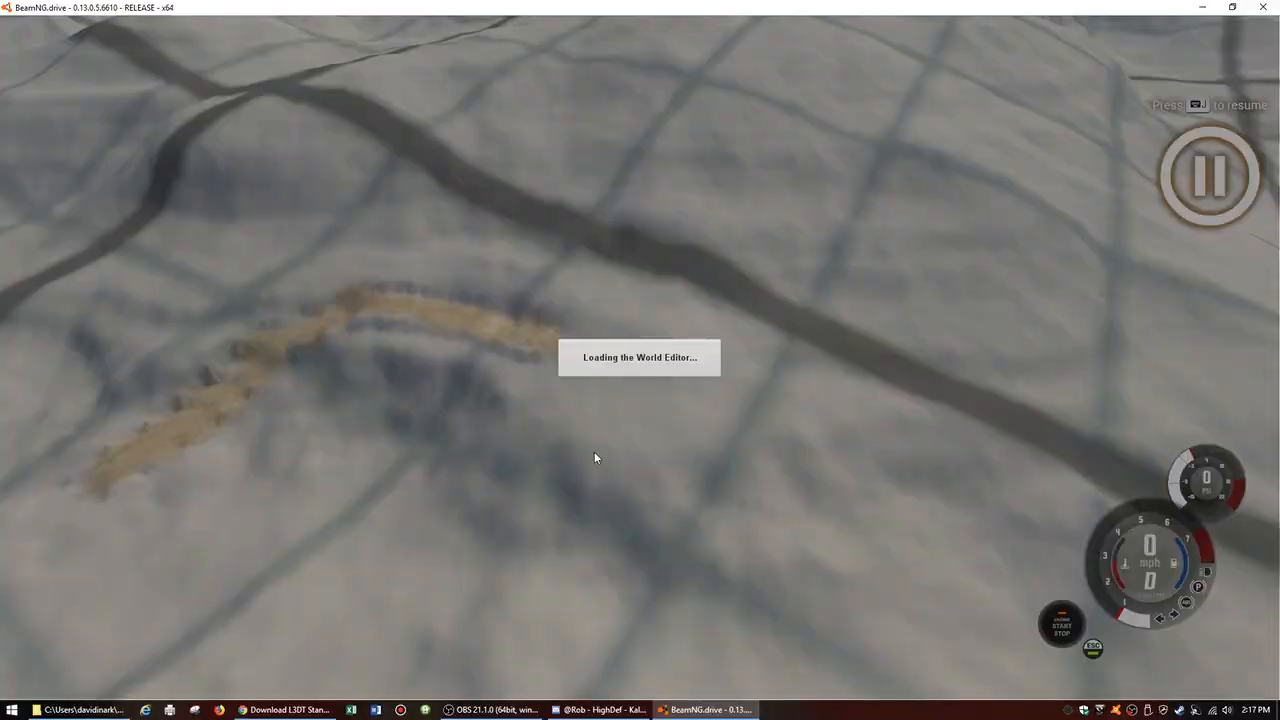
right_click_drag(677, 454, 660, 453)
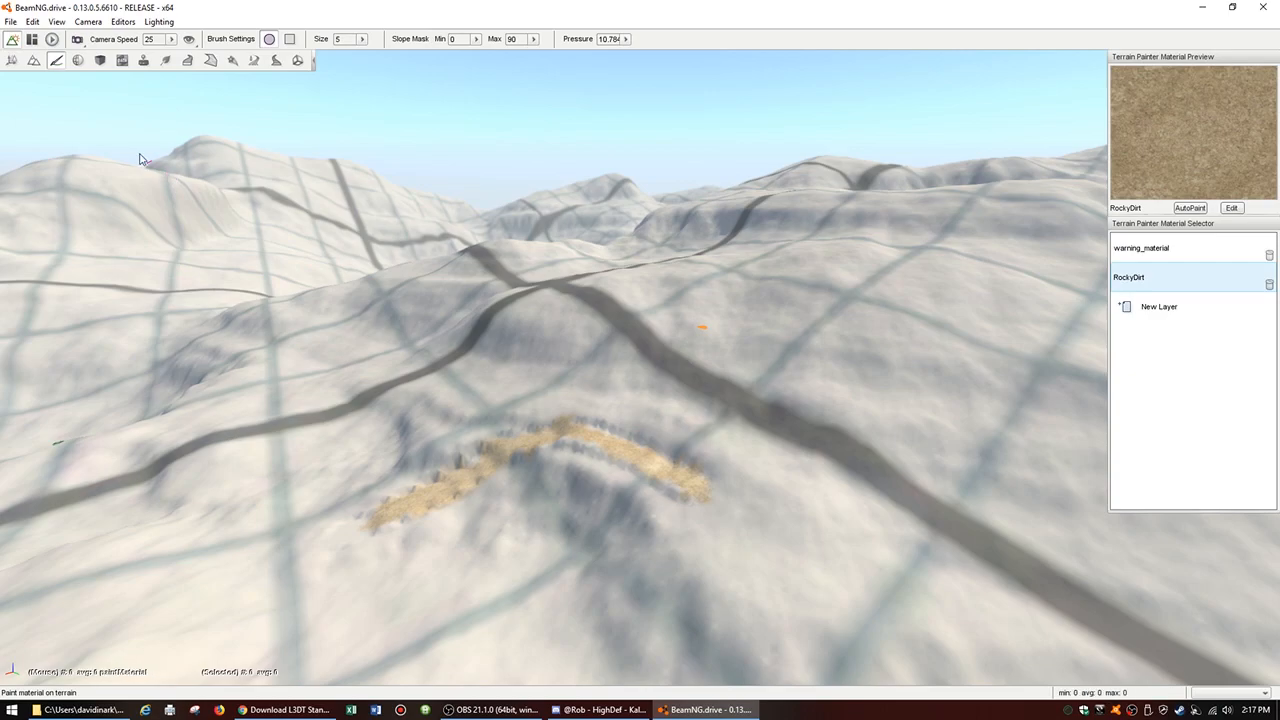
left_click(33, 62)
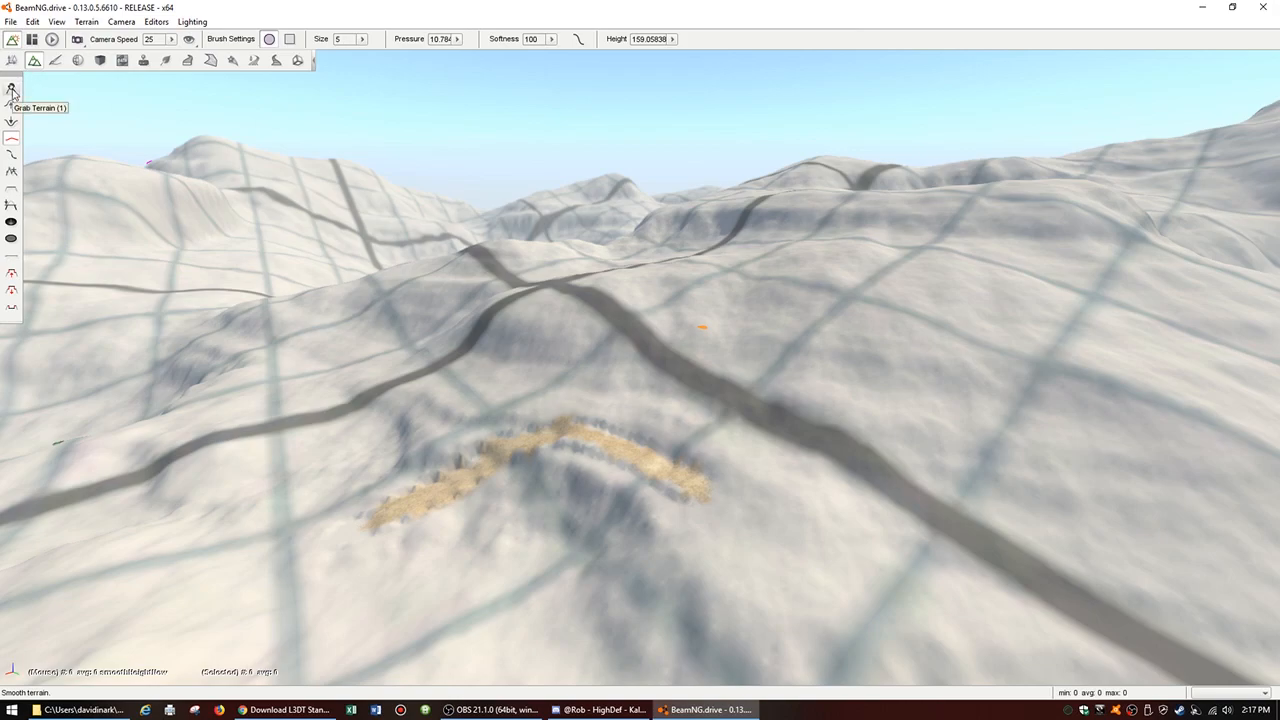
left_click(86, 22)
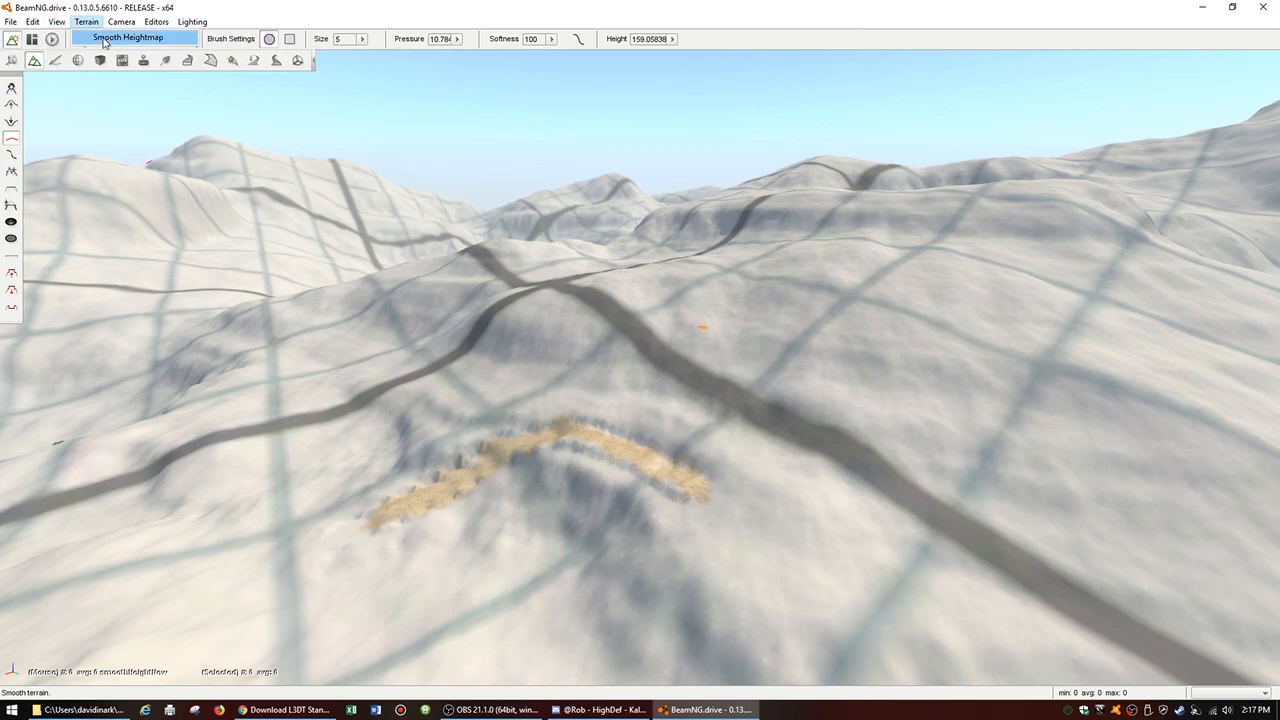
left_click(104, 39)
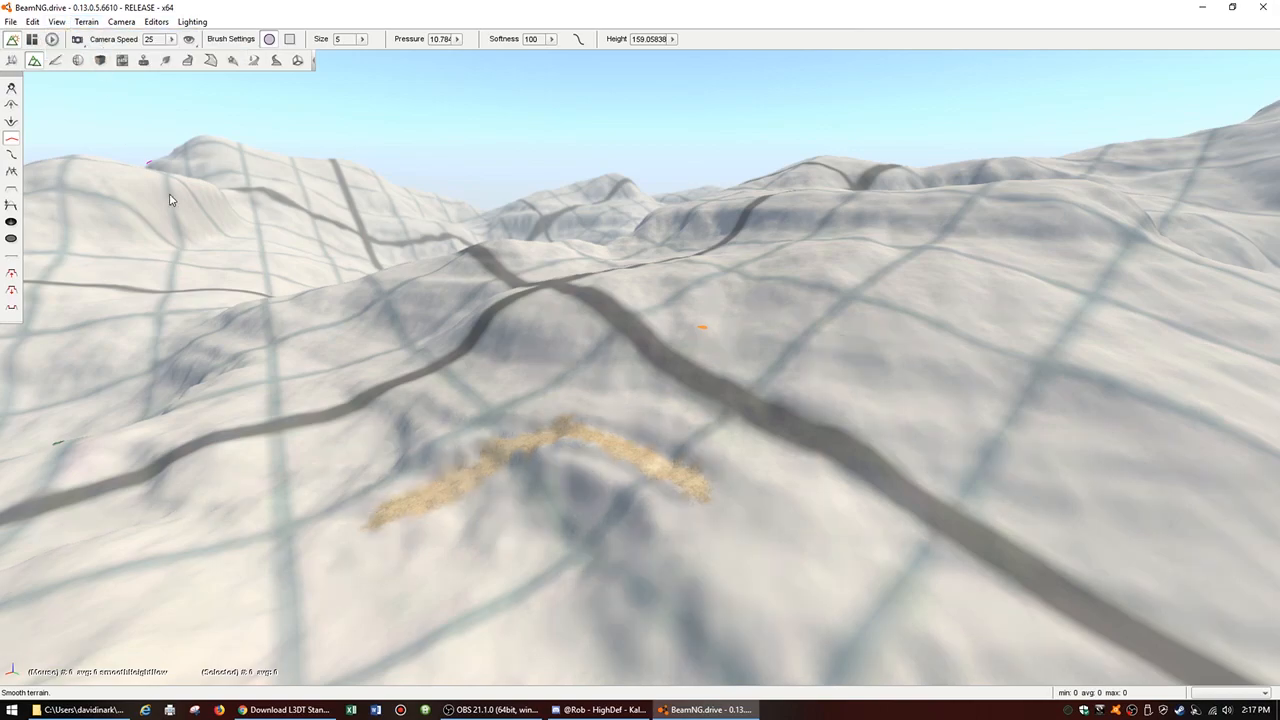
Step: Check the smoothed road from its upper end and apply Smooth Heightmap a second time
key("d")
mouse_move(525, 344)
right_mouse_down()
mouse_move(788, 338)
mouse_move(988, 368)
mouse_move(595, 337)
mouse_move(567, 243)
mouse_move(498, 250)
mouse_move(450, 320)
mouse_move(400, 340)
mouse_move(309, 117)
mouse_move(593, 309)
mouse_move(503, 364)
right_mouse_up()
key("a")
key("w")
key("s")
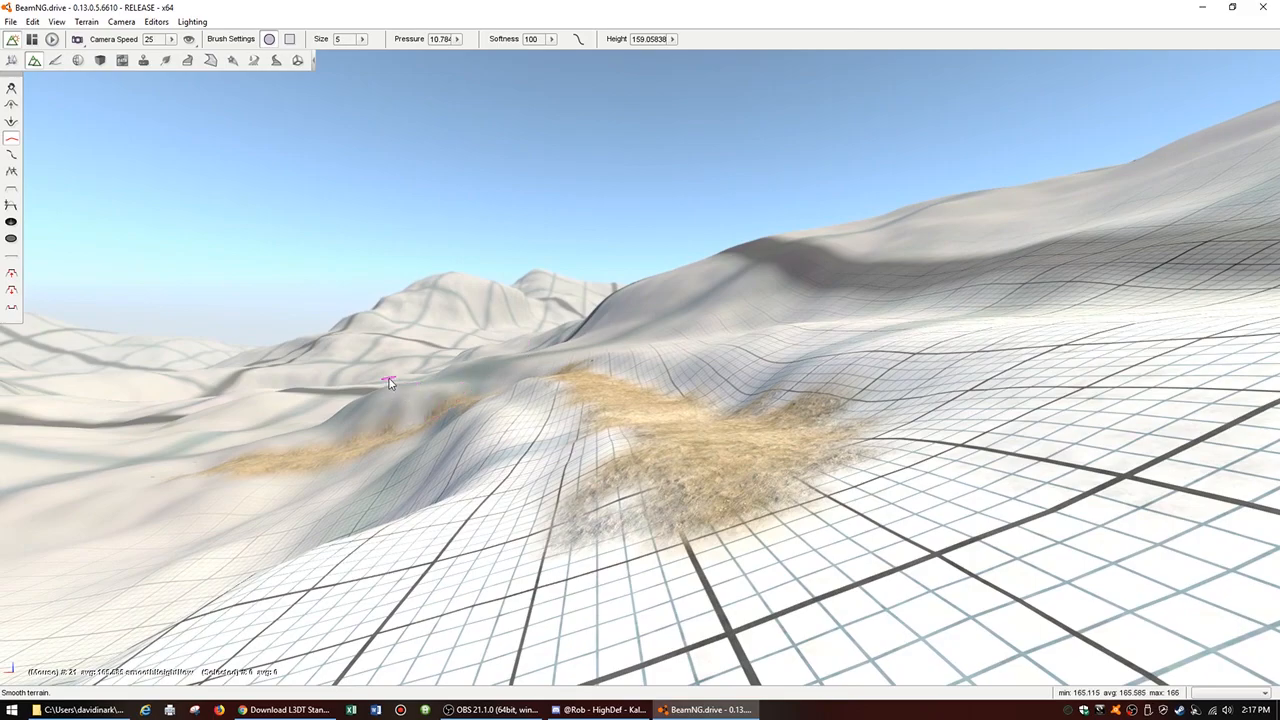
mouse_move(390, 380)
right_mouse_down()
mouse_move(250, 372)
mouse_move(396, 353)
right_mouse_up()
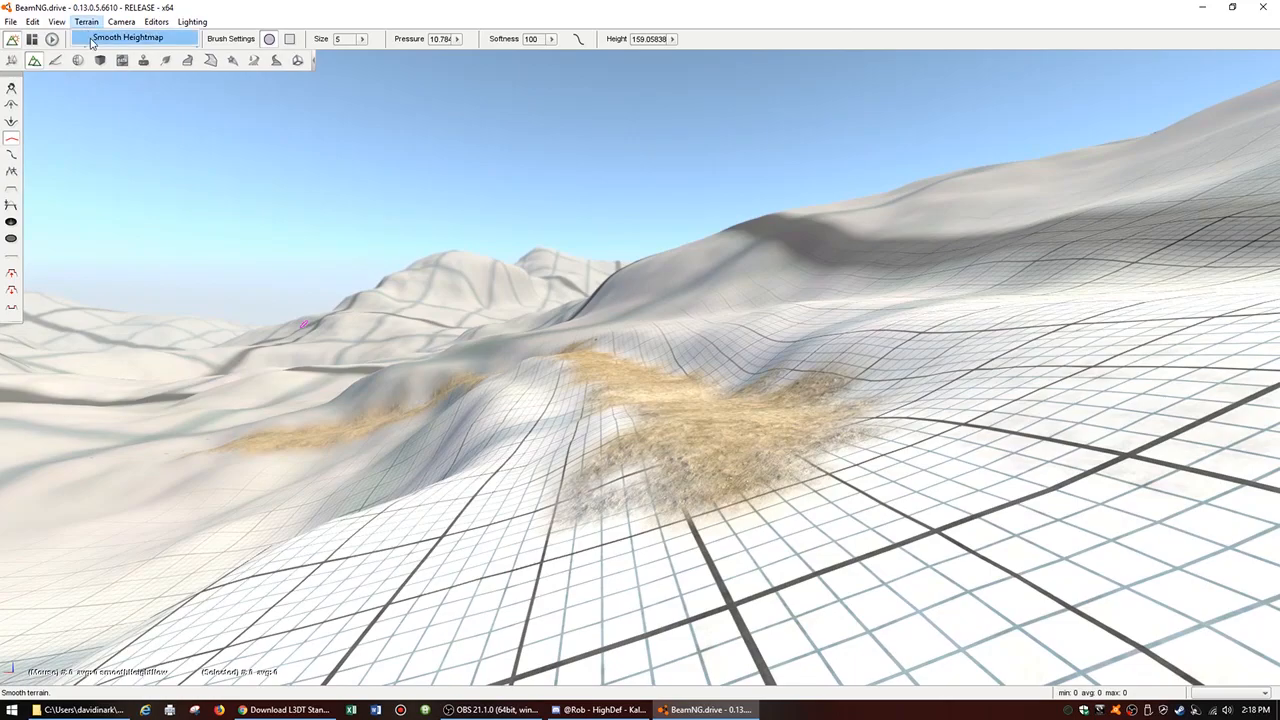
left_click(91, 41)
mouse_move(485, 347)
right_mouse_down()
mouse_move(640, 385)
mouse_move(487, 368)
mouse_move(485, 347)
right_mouse_up()
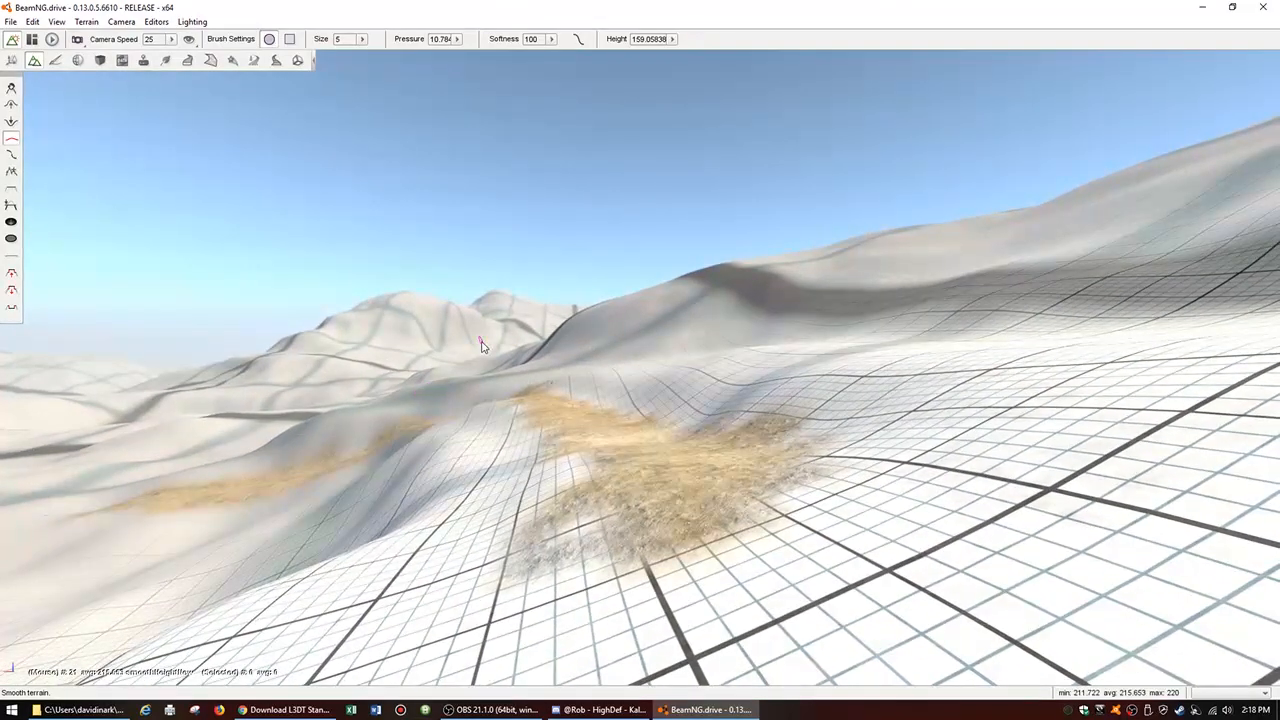
Step: Leave the editor, resume the simulation, and recover the car at the upper road with the orbit camera
key("F11")
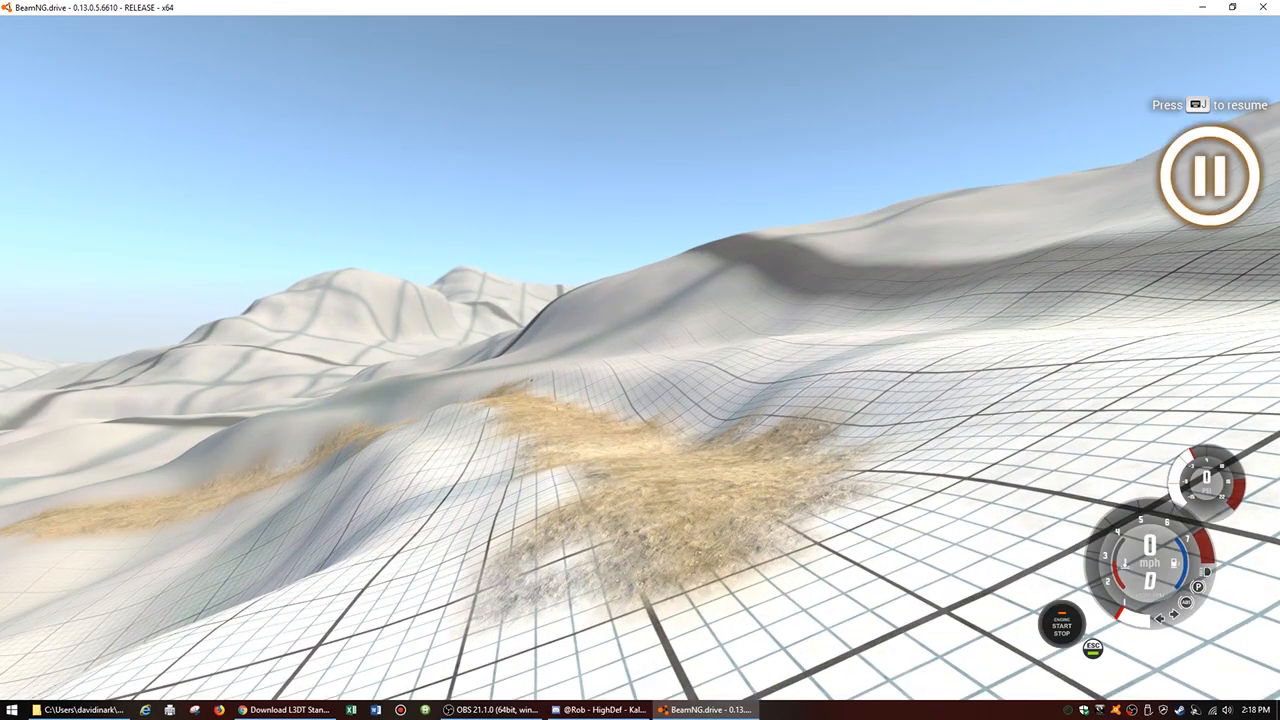
key("j")
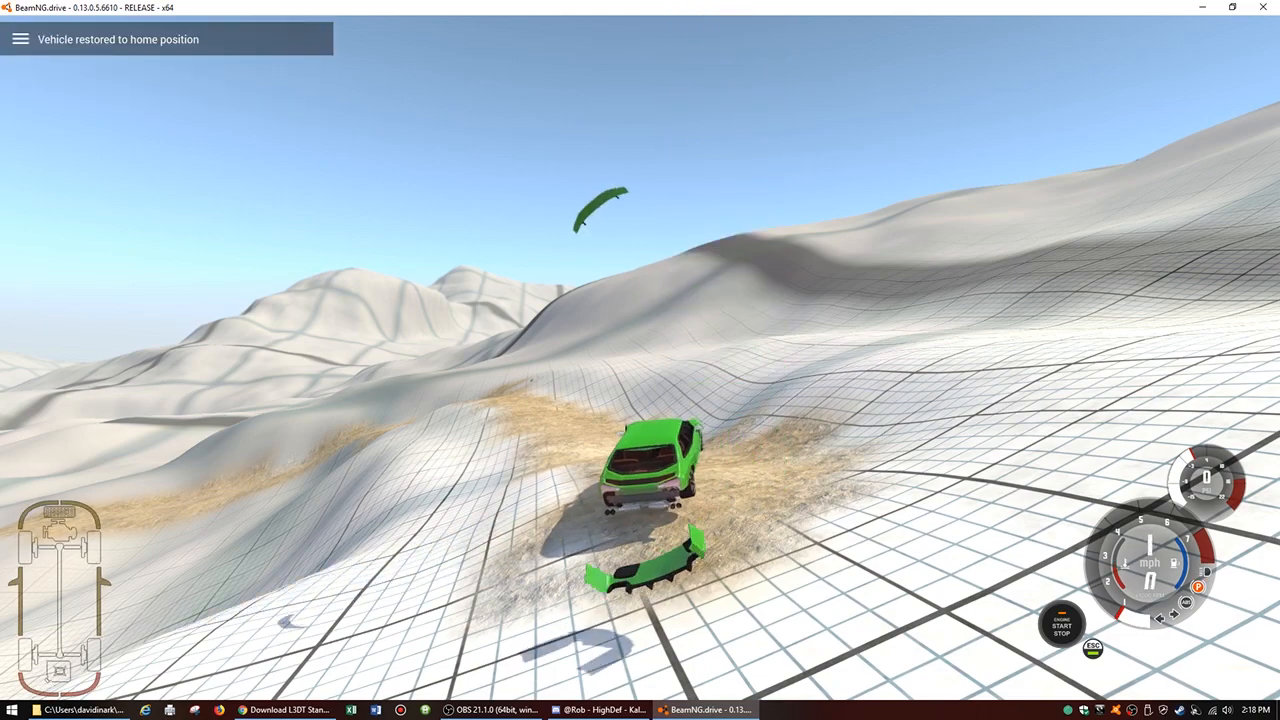
key("Insert")
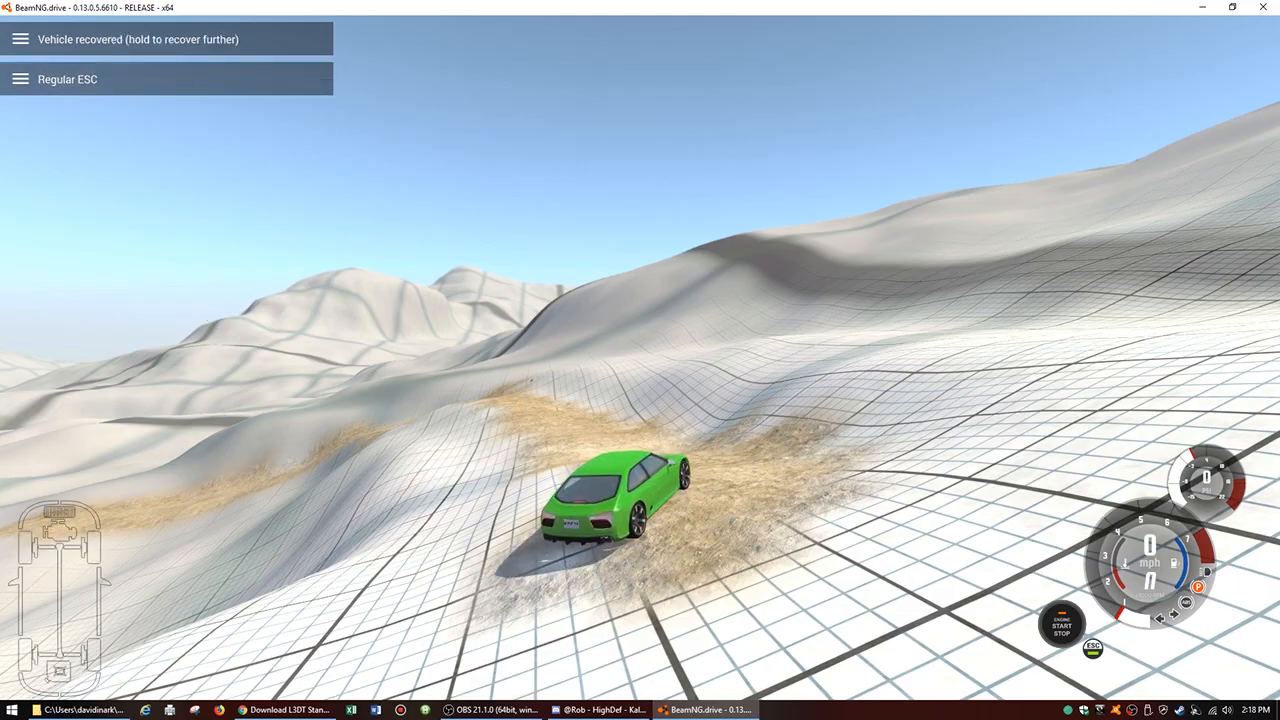
key("c")
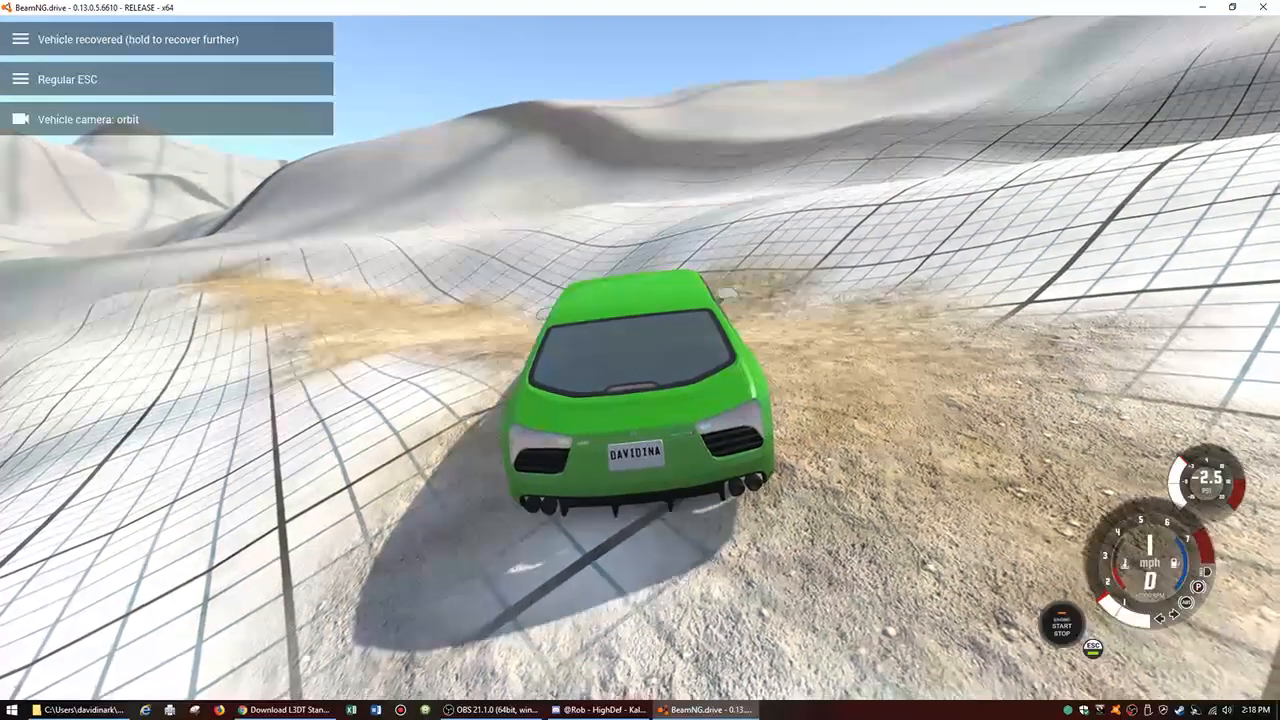
Step: Test-drive the car off the painted road and across the smoothed hilly terrain
key("Up")
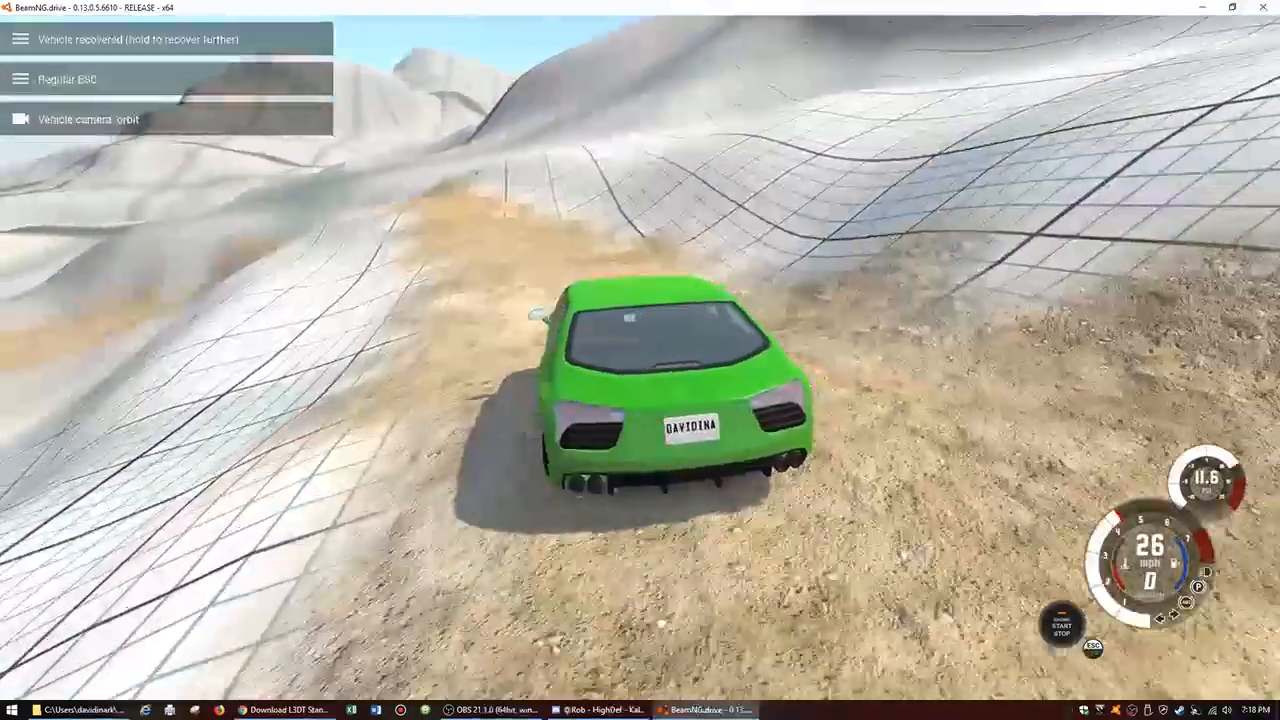
key("Up")
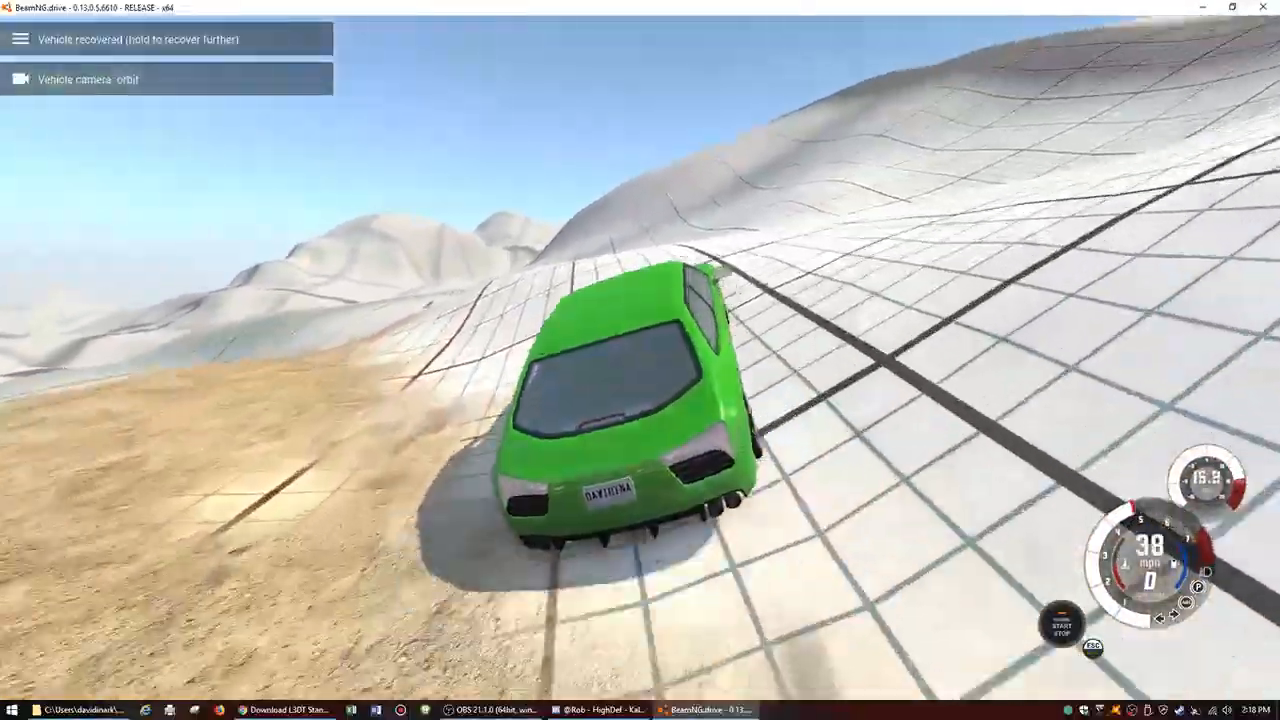
key("Up")
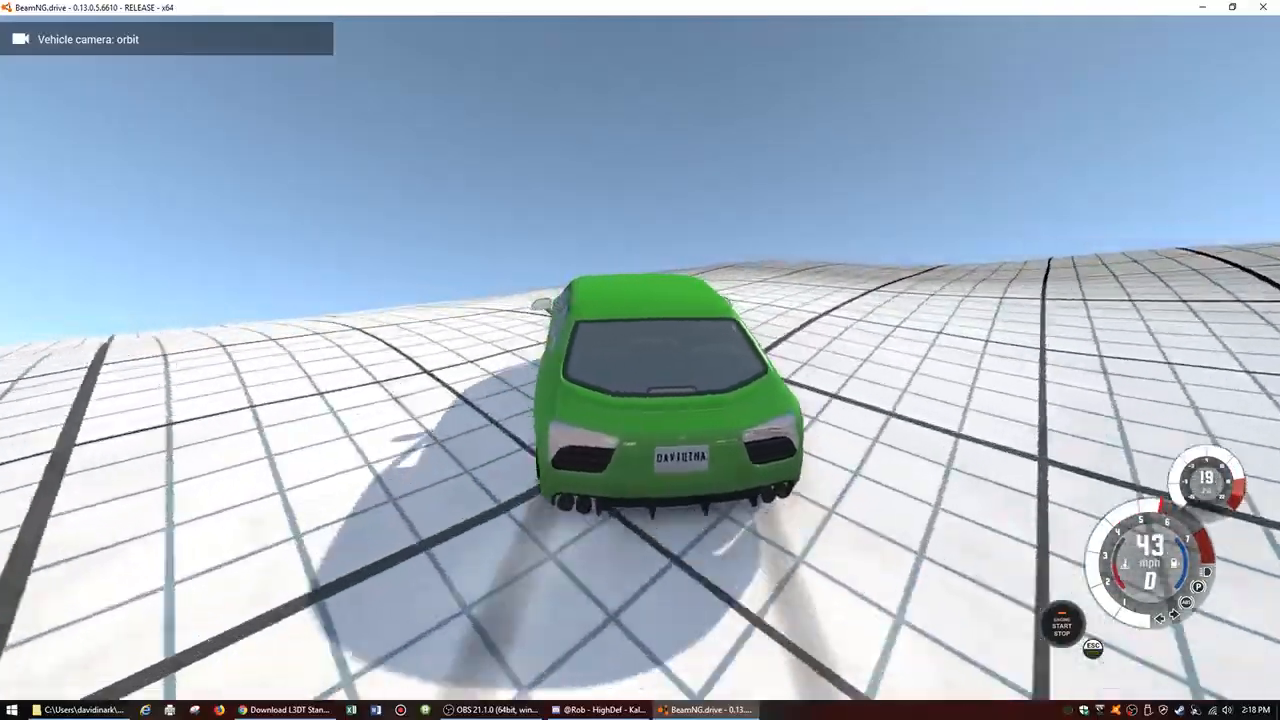
key("Up")
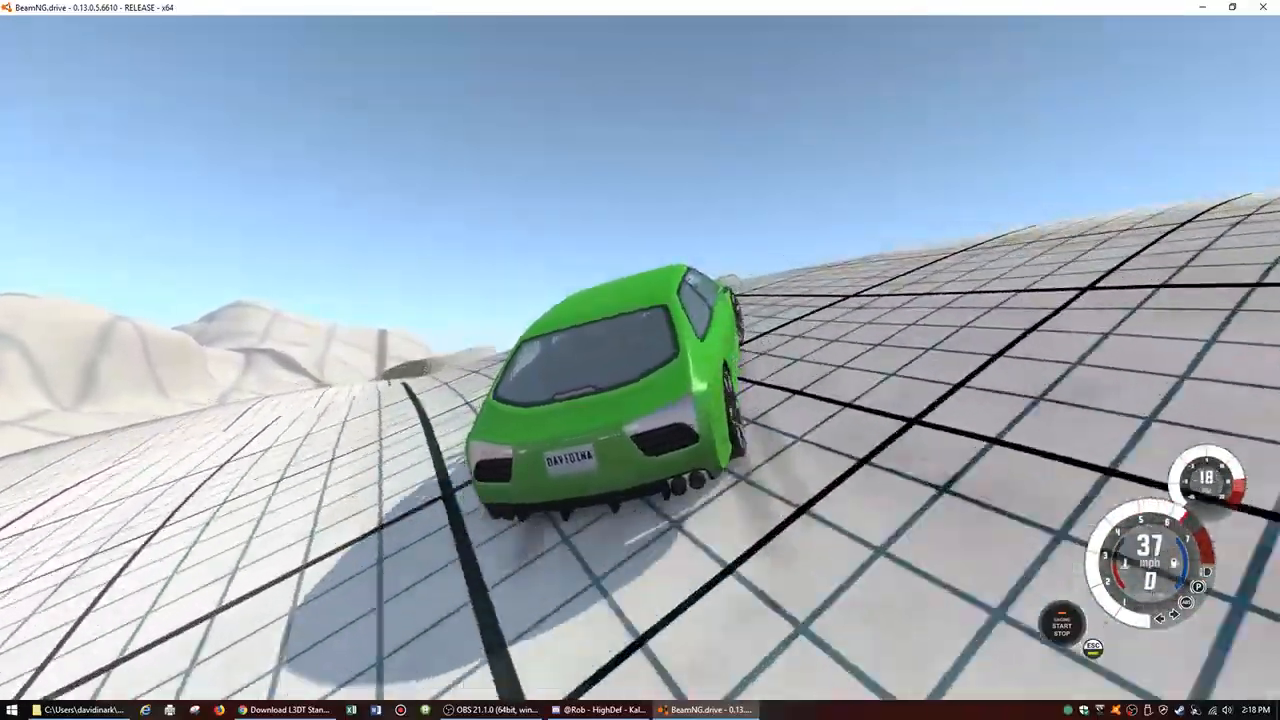
key("Up")
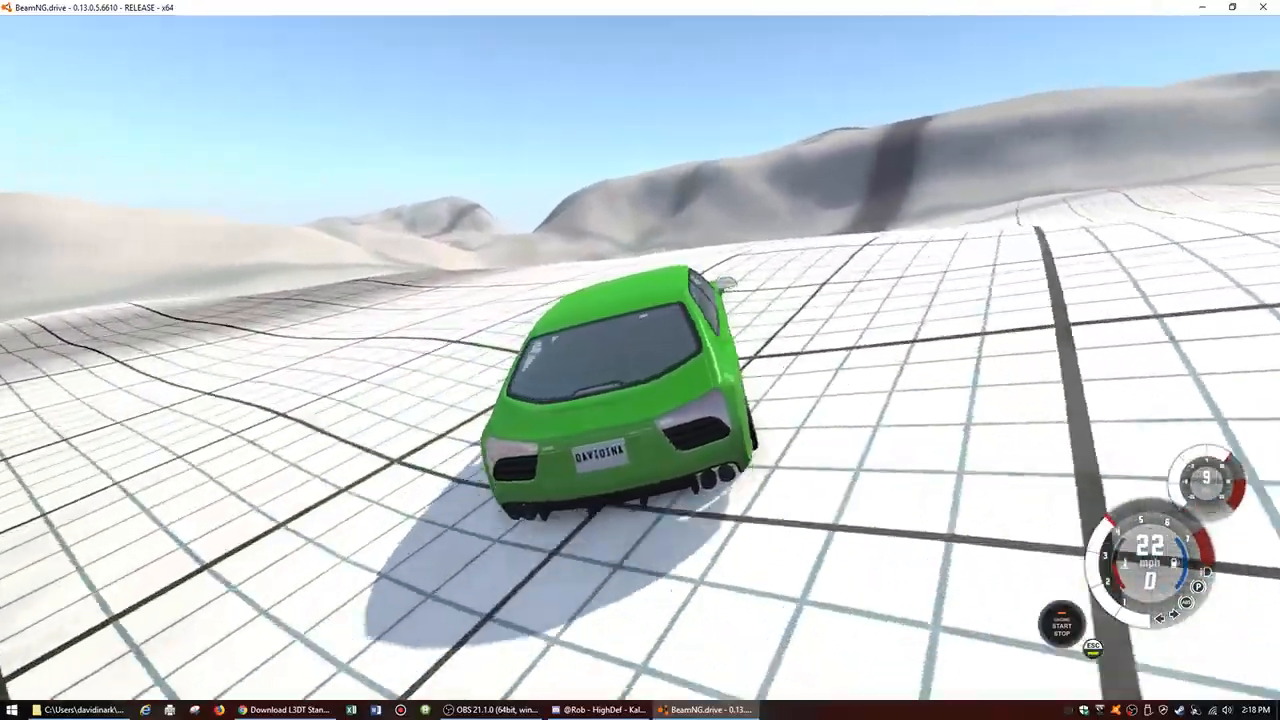
key("Up")
key("Up")
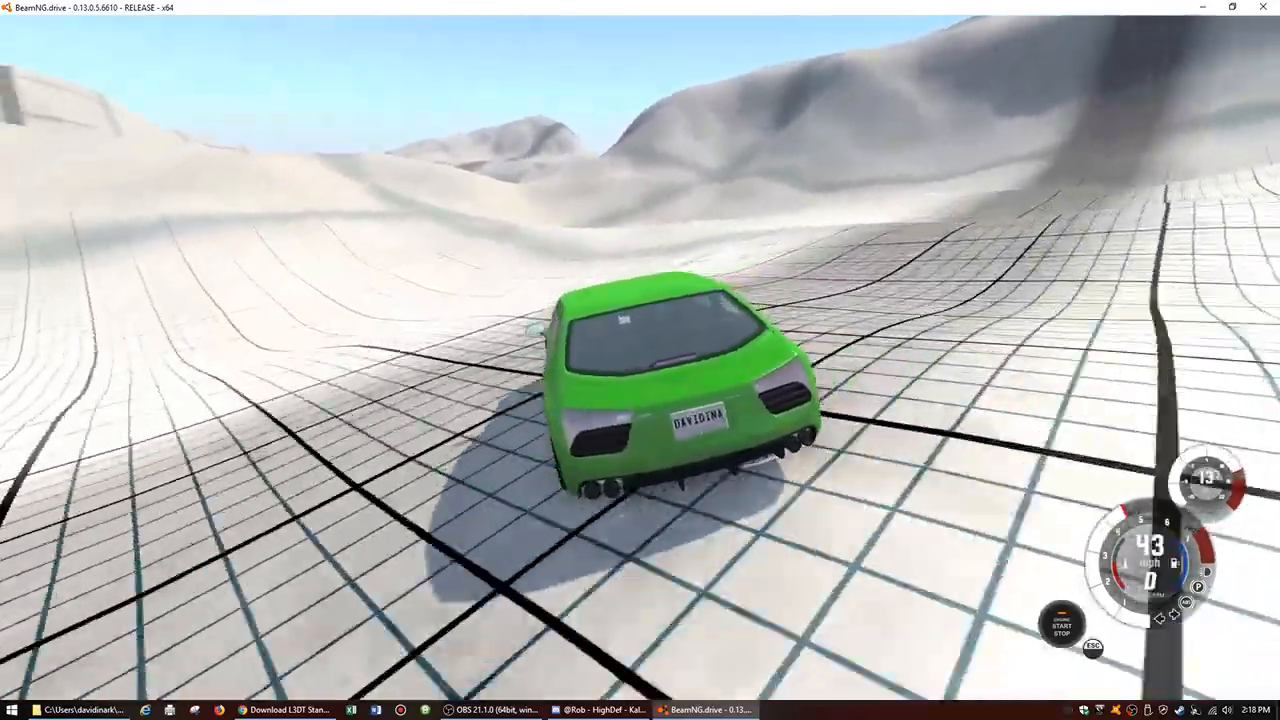
key("Left")
key("Up")
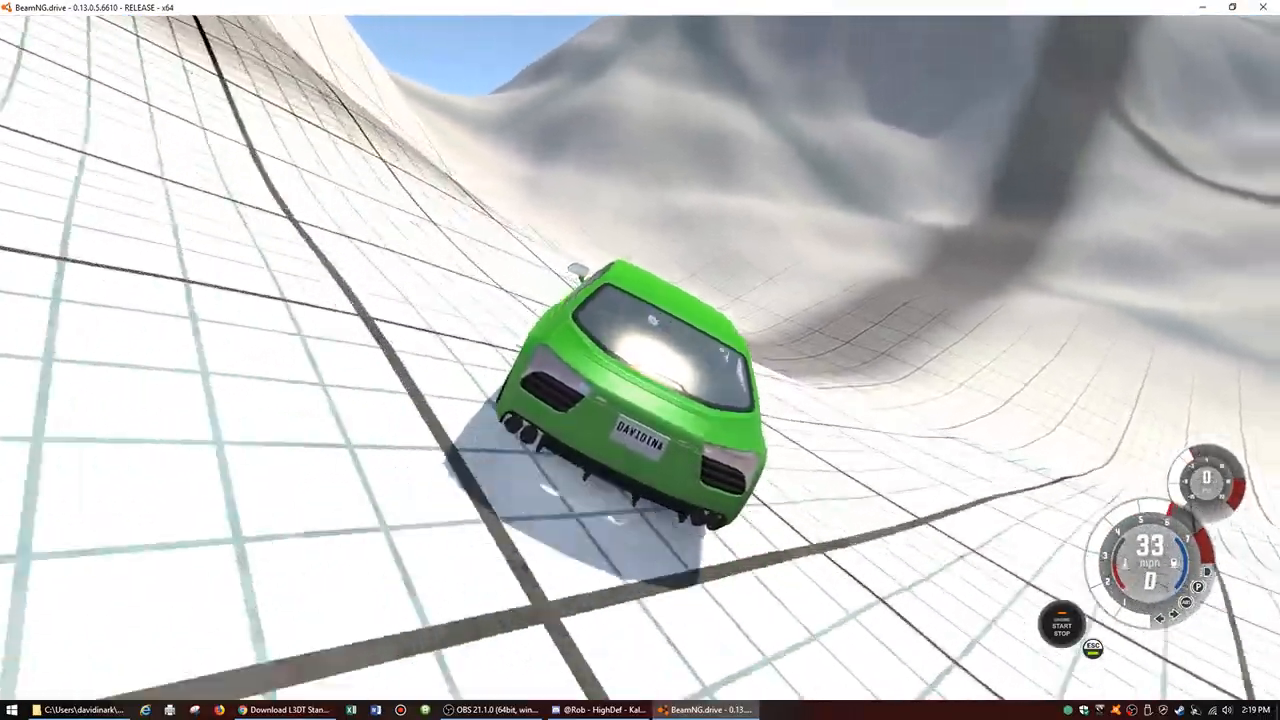
Step: Drive the car down the smoothed slope and along the gridded valley floor to test the terrain
key("Up")
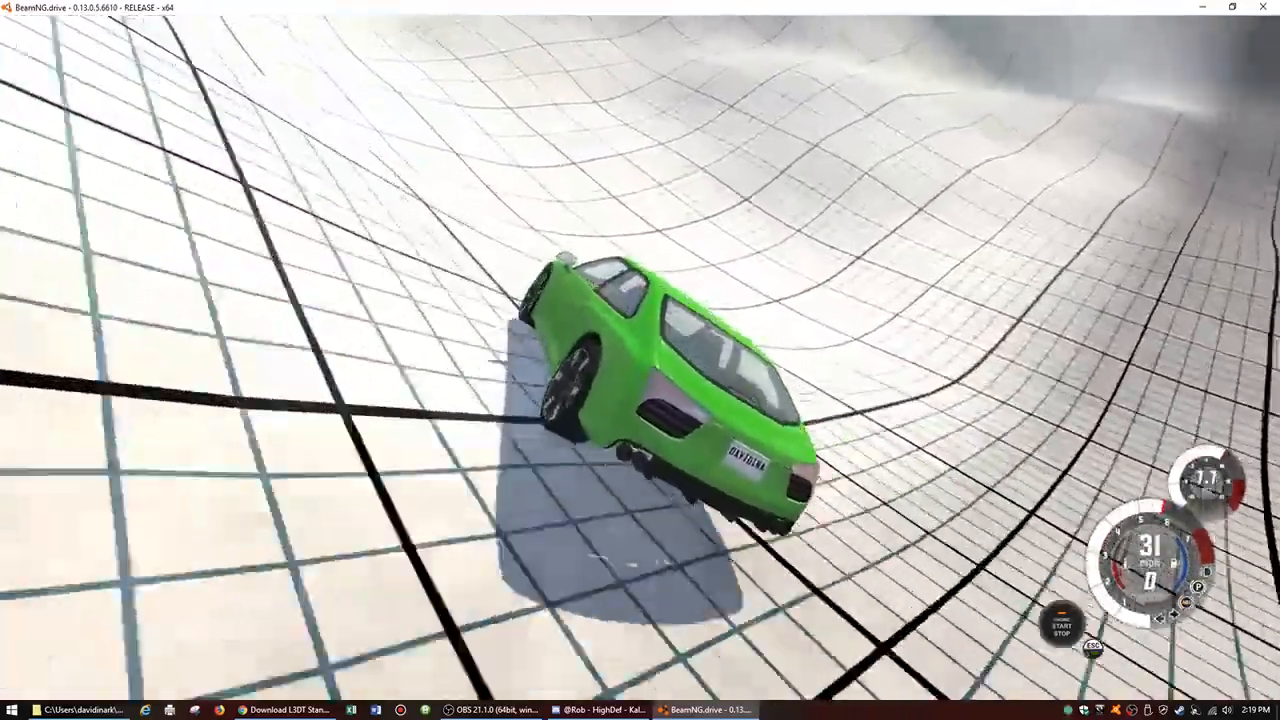
key("Up")
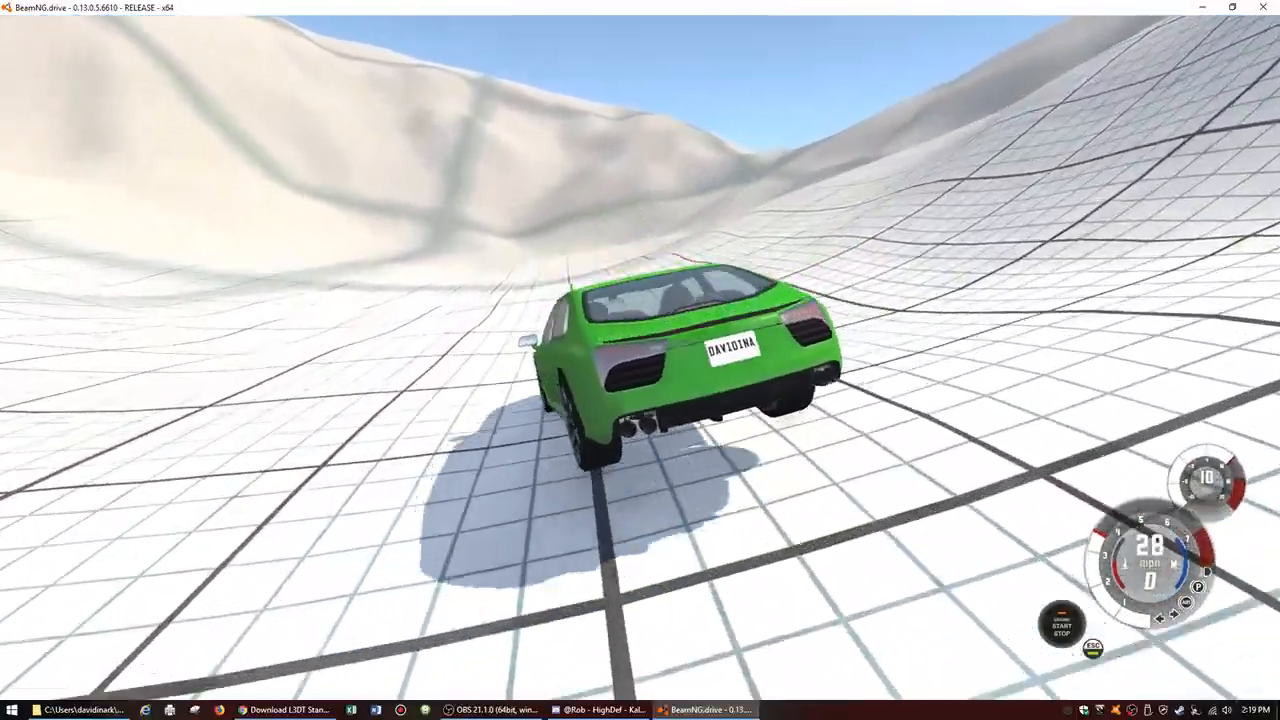
key("Up")
key("Up")
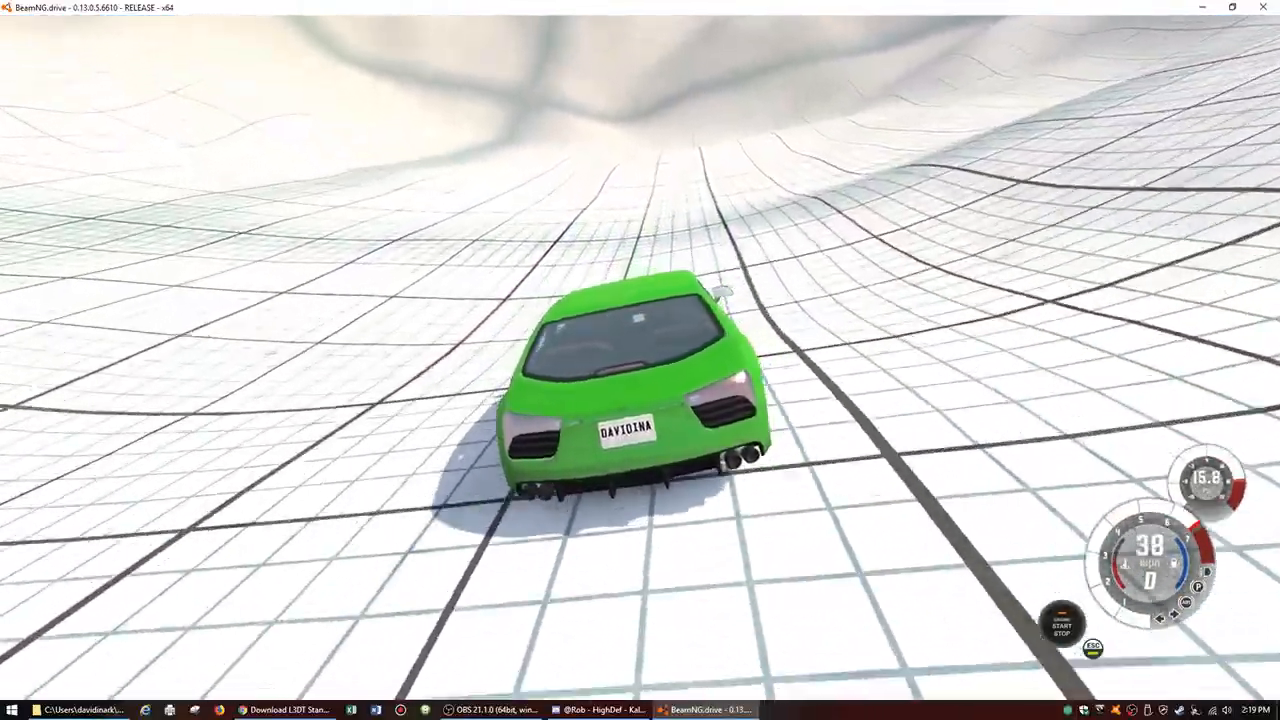
key("Up")
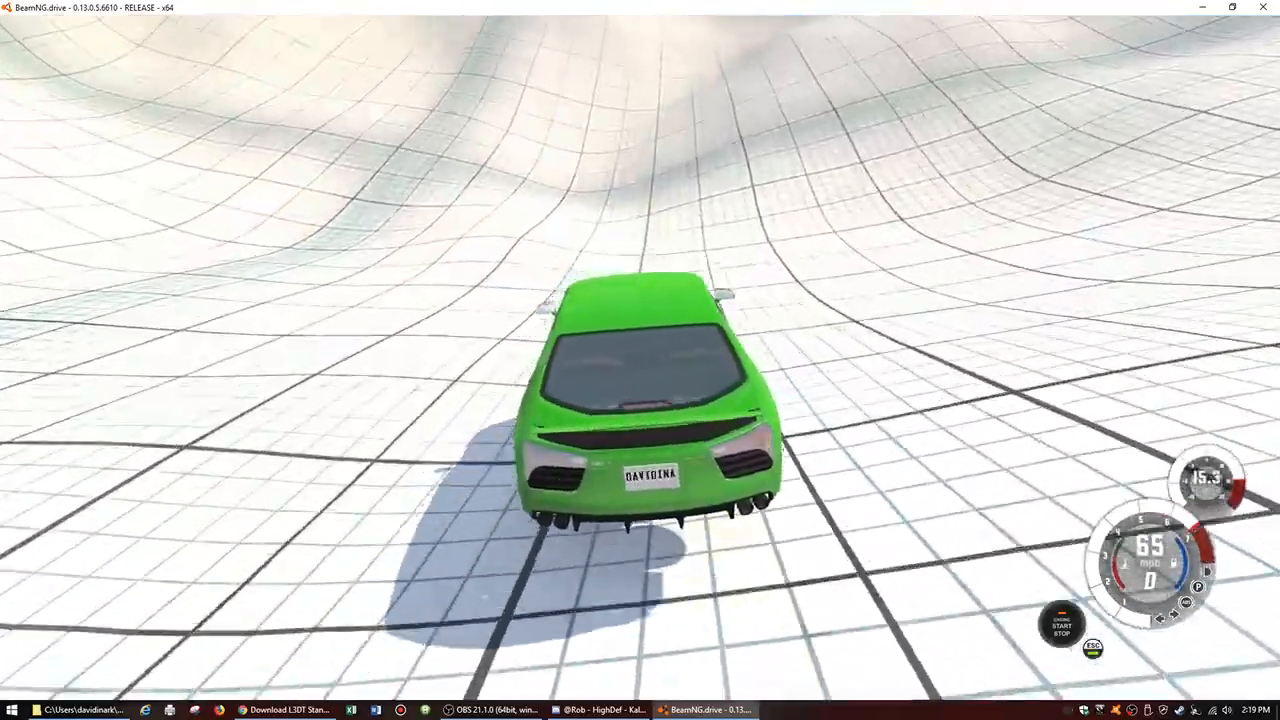
Step: Drive the car up the hillside out of the valley and along the high ridge, slowing down on the ridge
key("Up")
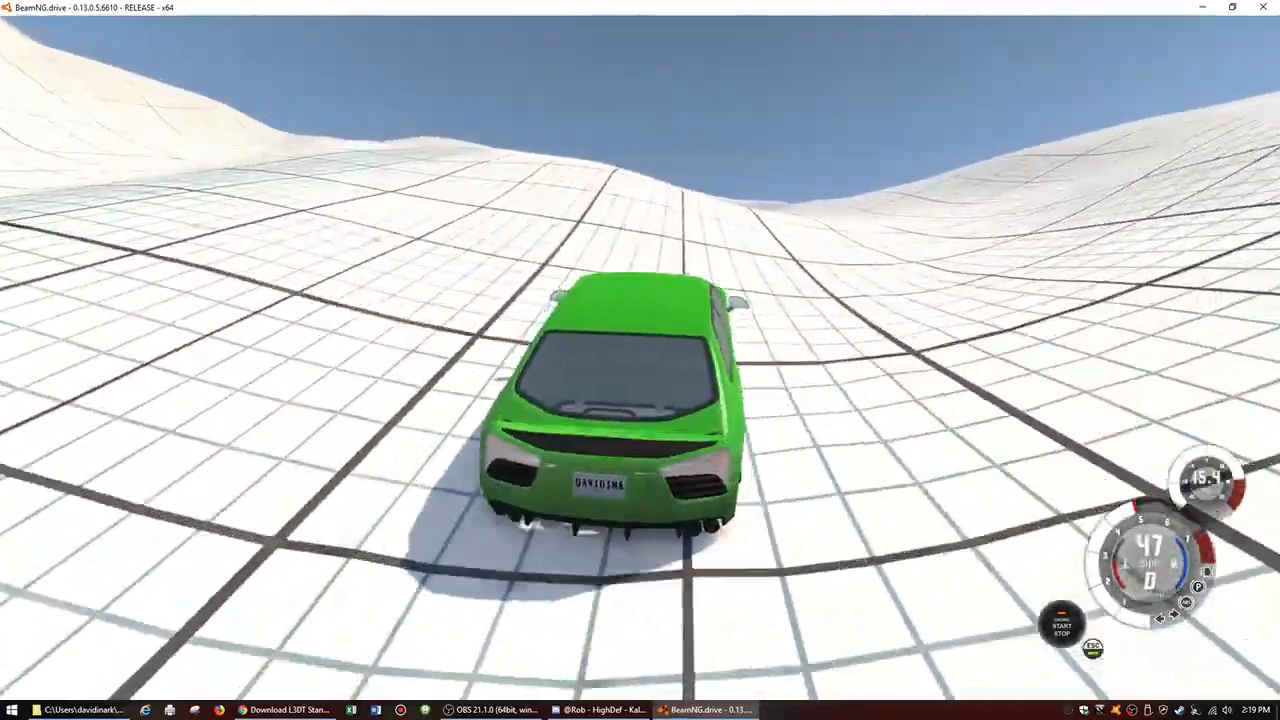
key("Up")
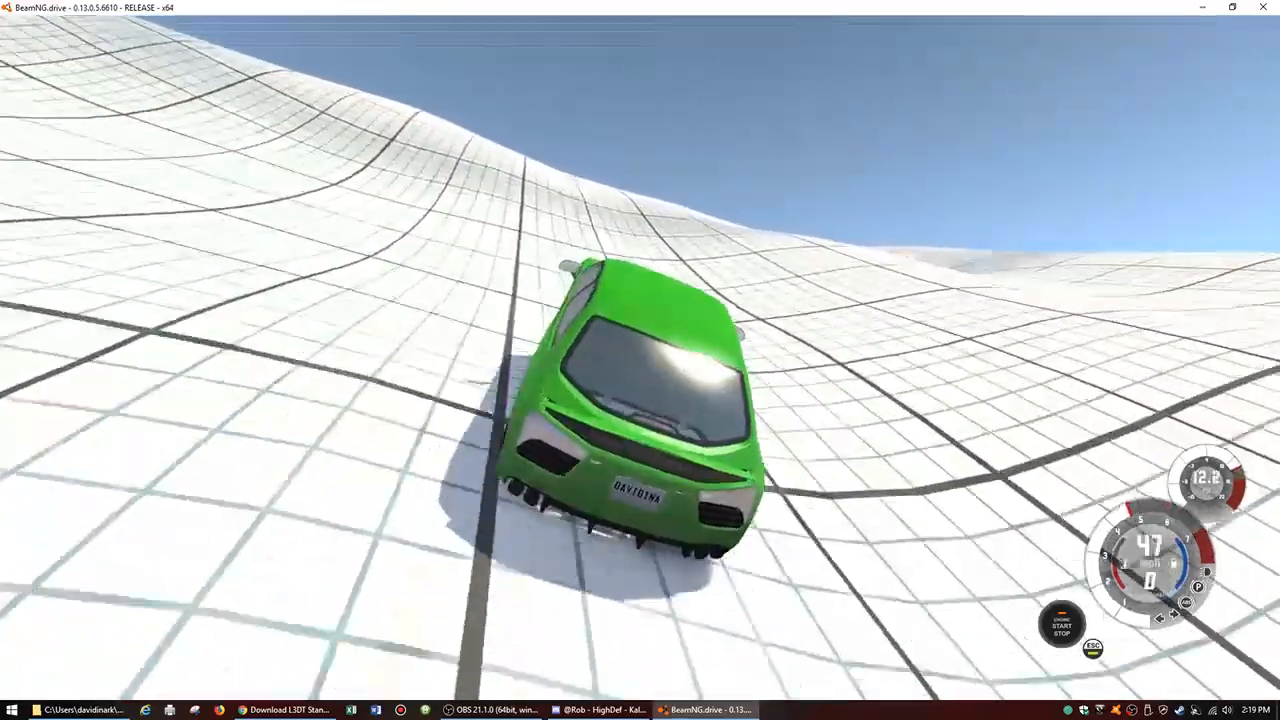
key("Up")
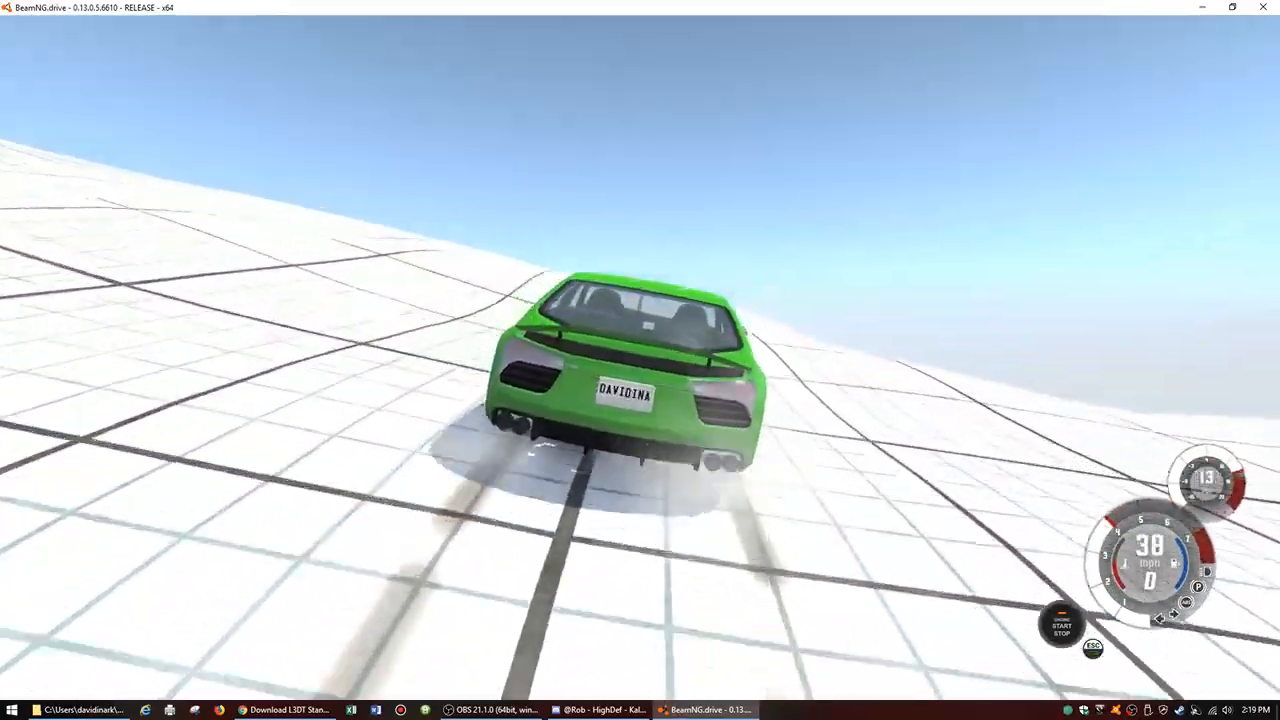
key("Up")
key("Up")
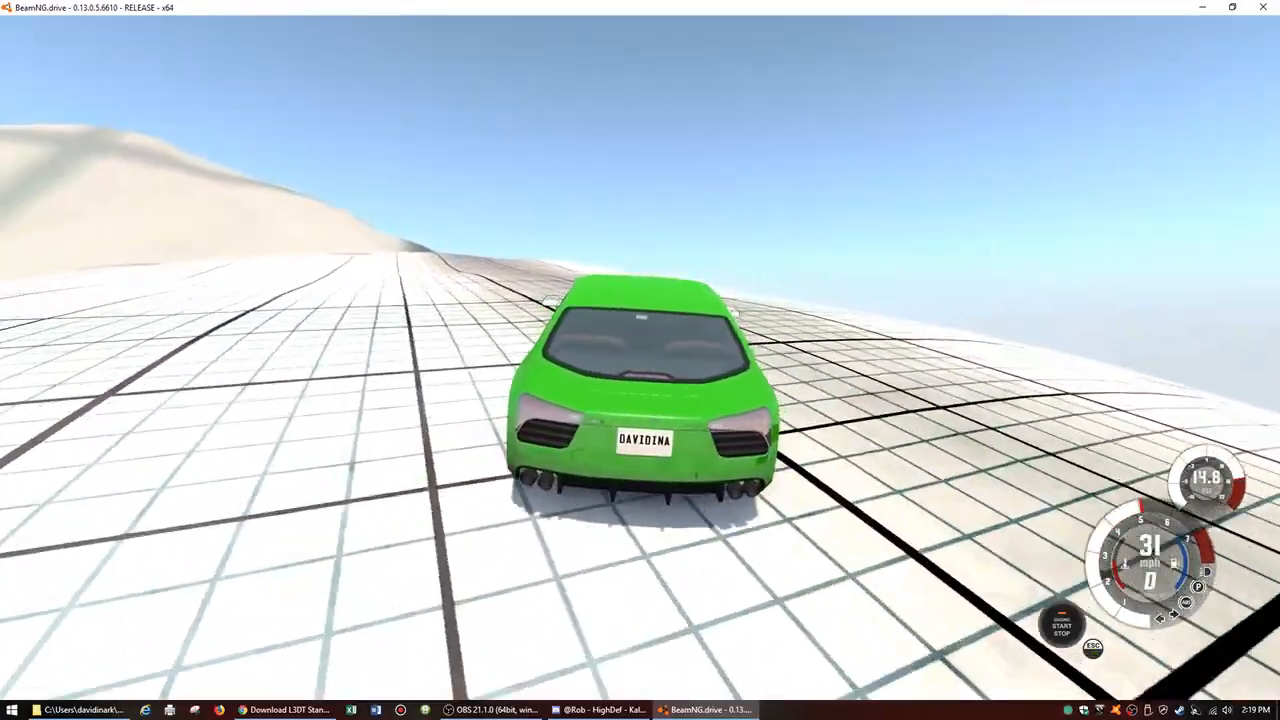
key("Up")
key("Up")
key("Down")
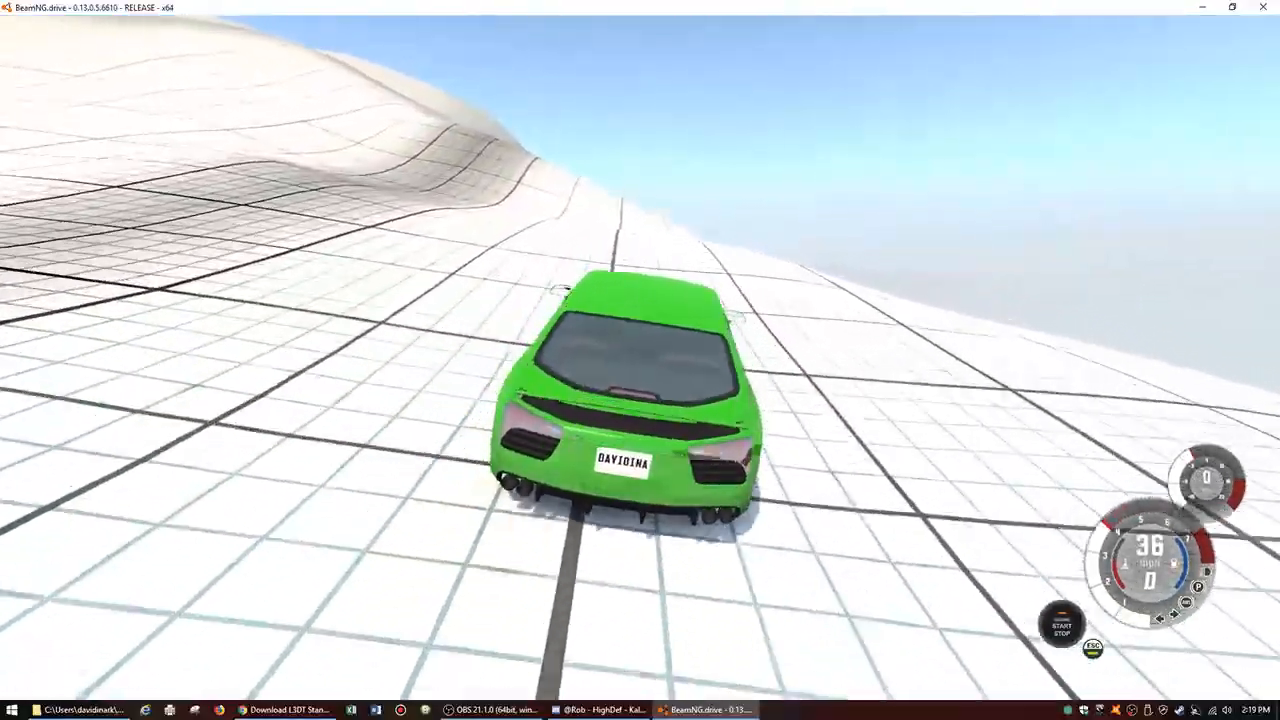
Step: Drive the car over the rolling hilltops and down the slope into the next valley
key("Up")
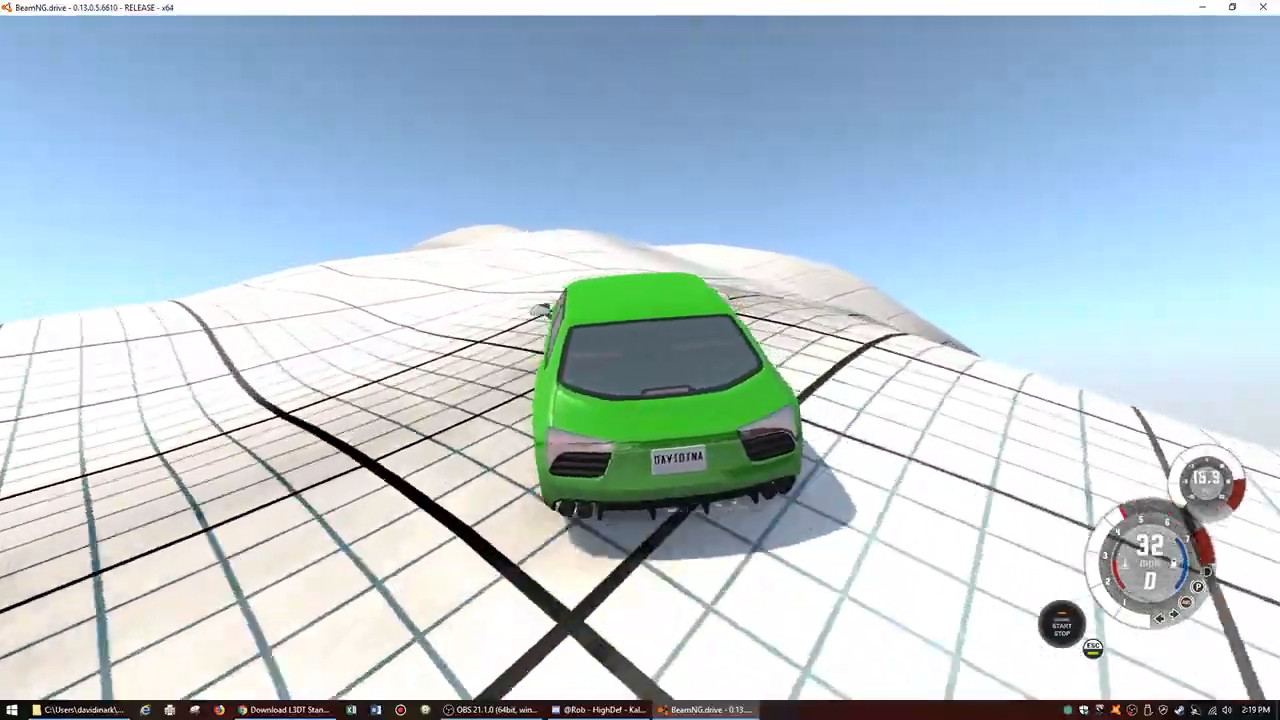
key("Up")
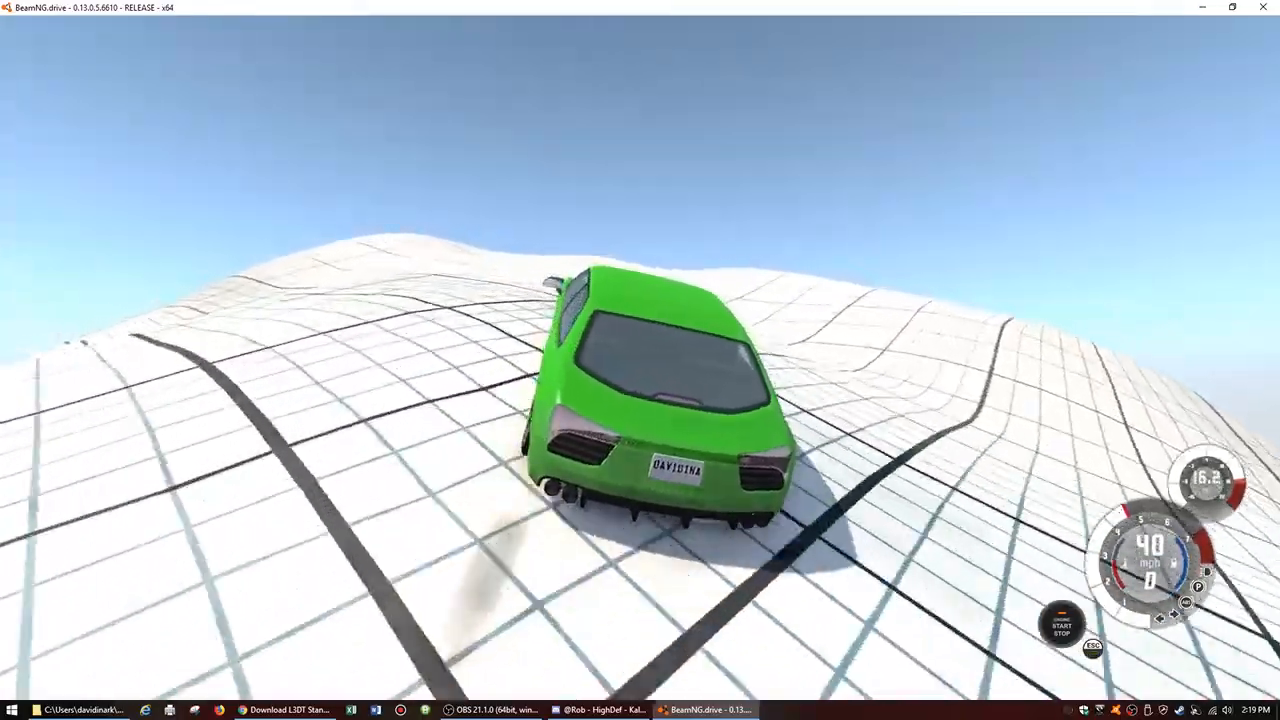
key("Up")
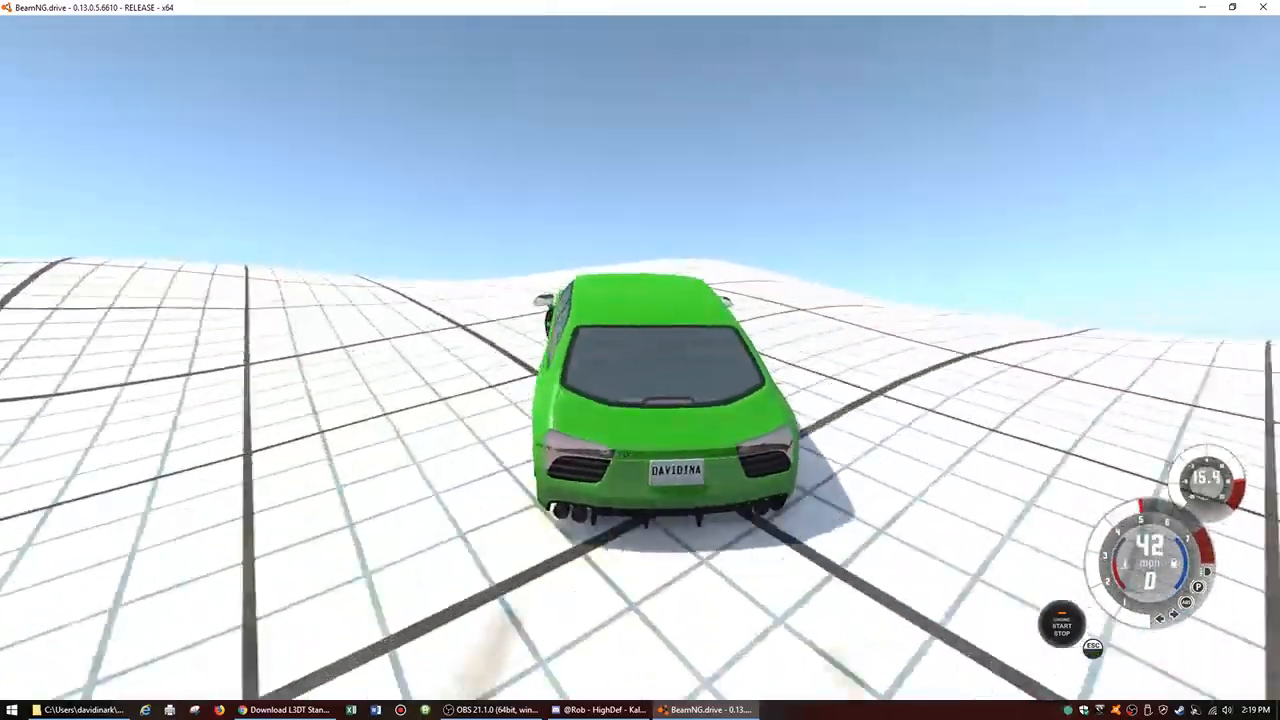
key("Up")
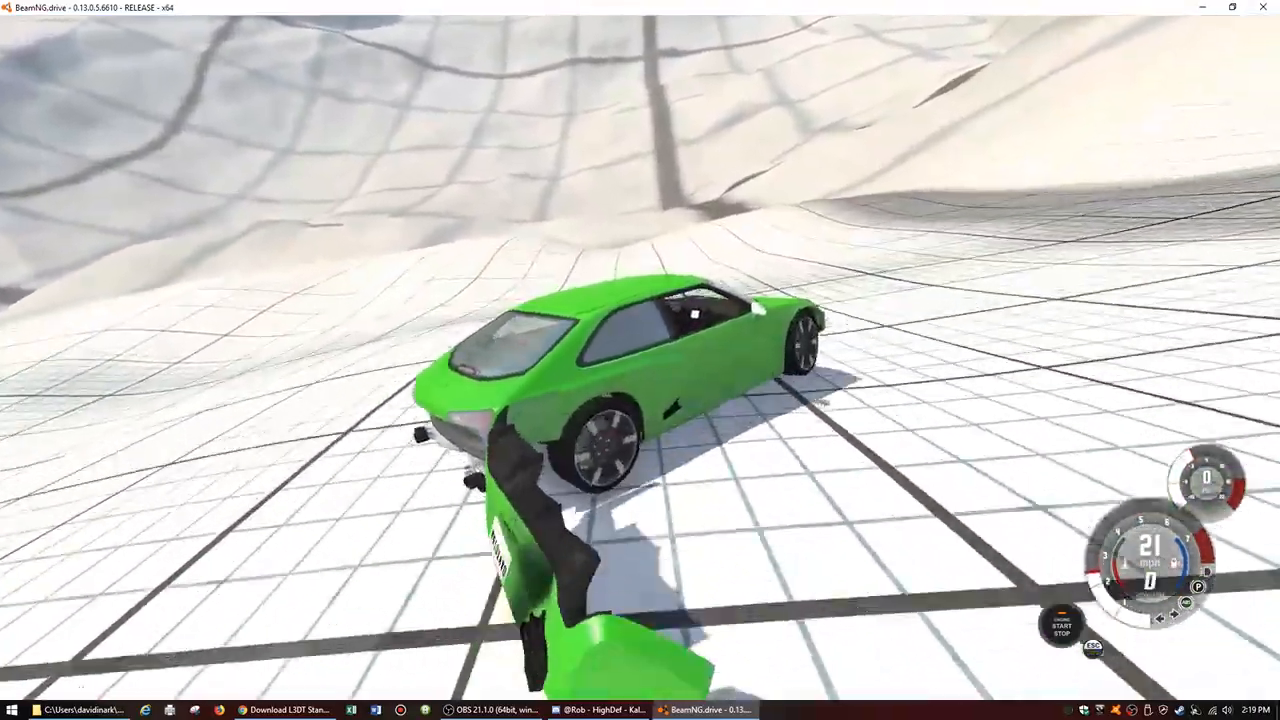
key("Up")
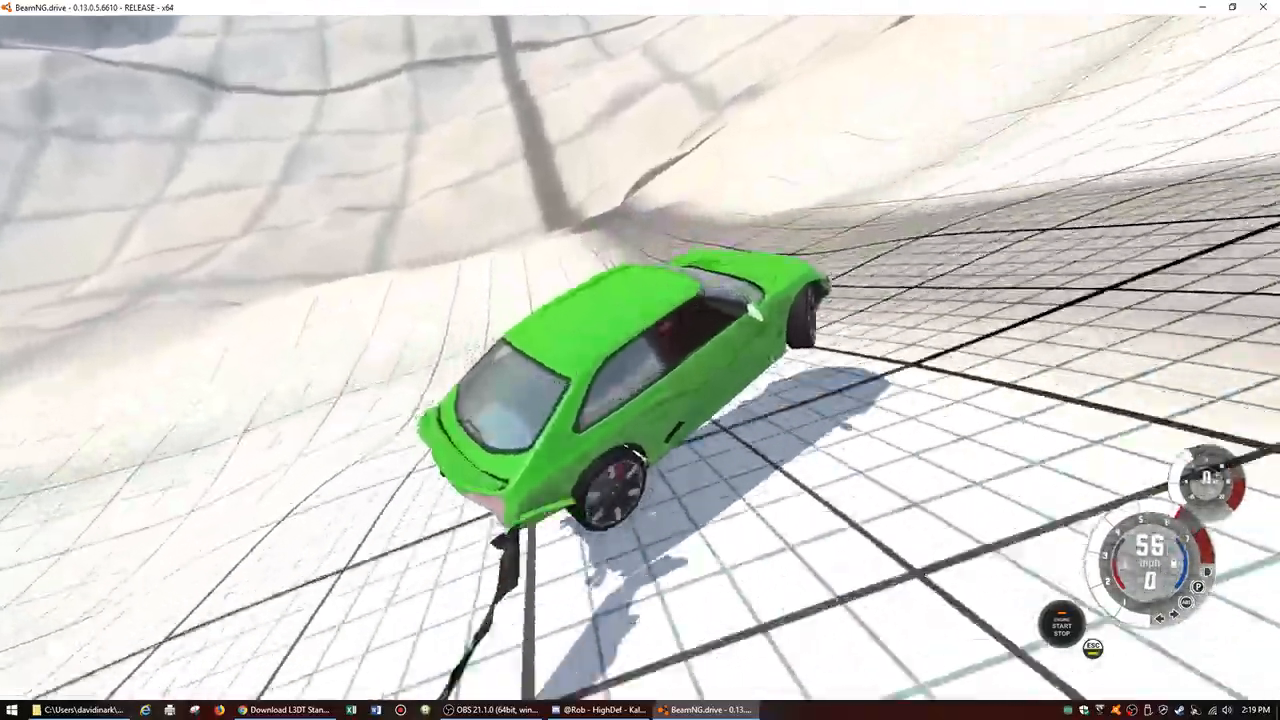